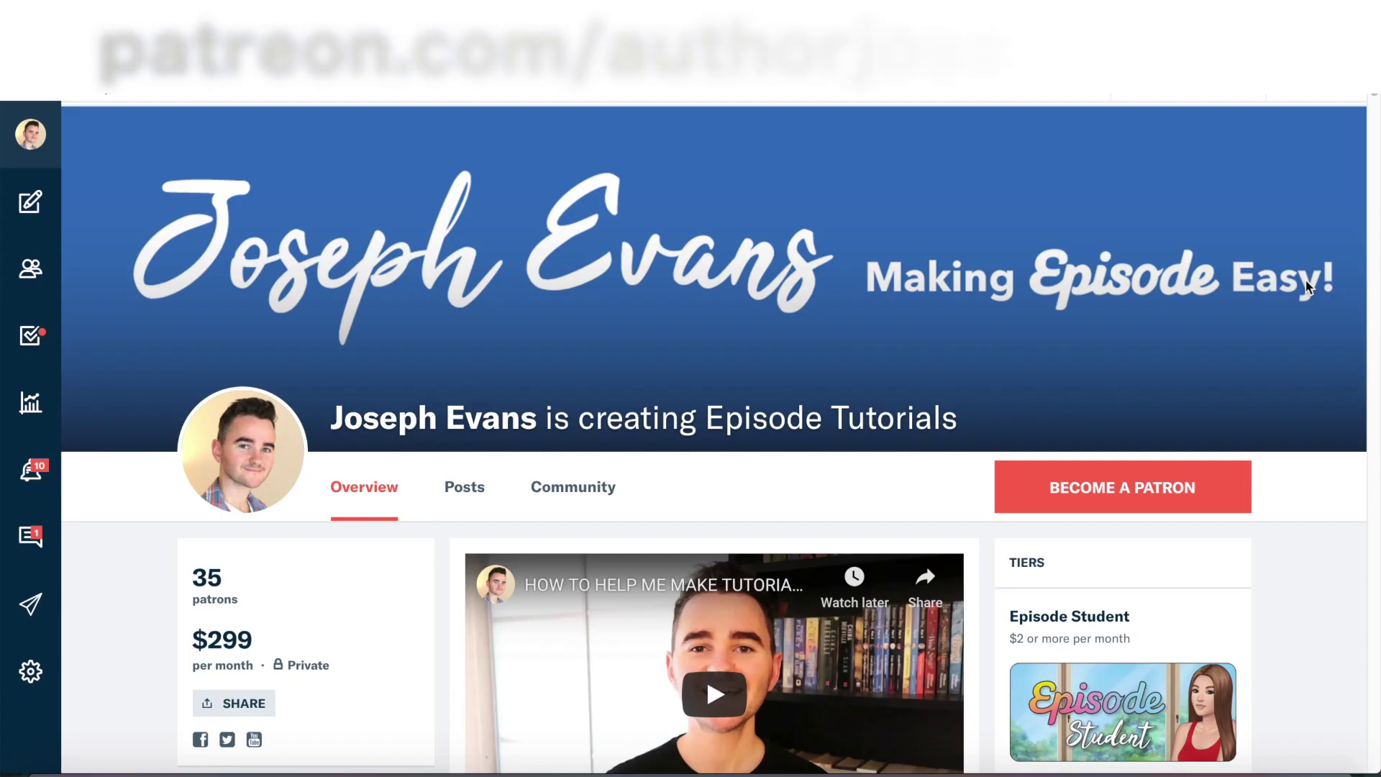
Scroll down through the 'episode interactive advert' image results
{"action": "scroll", "coordinate": [1305, 281], "scroll_direction": "down", "scroll_amount": 2}
{"action": "scroll", "coordinate": [1308, 286], "scroll_direction": "down", "scroll_amount": 3}
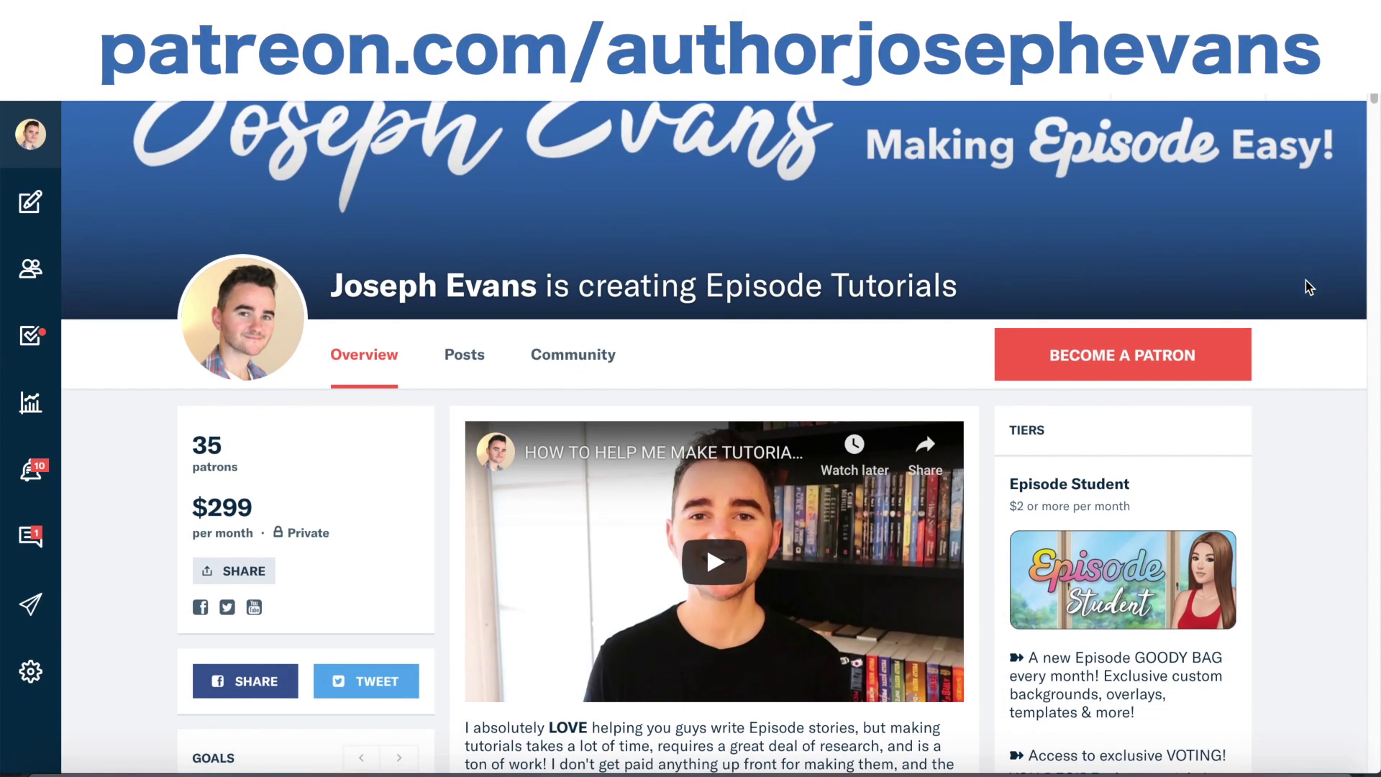
{"action": "scroll", "coordinate": [1307, 285], "scroll_direction": "down", "scroll_amount": 3}
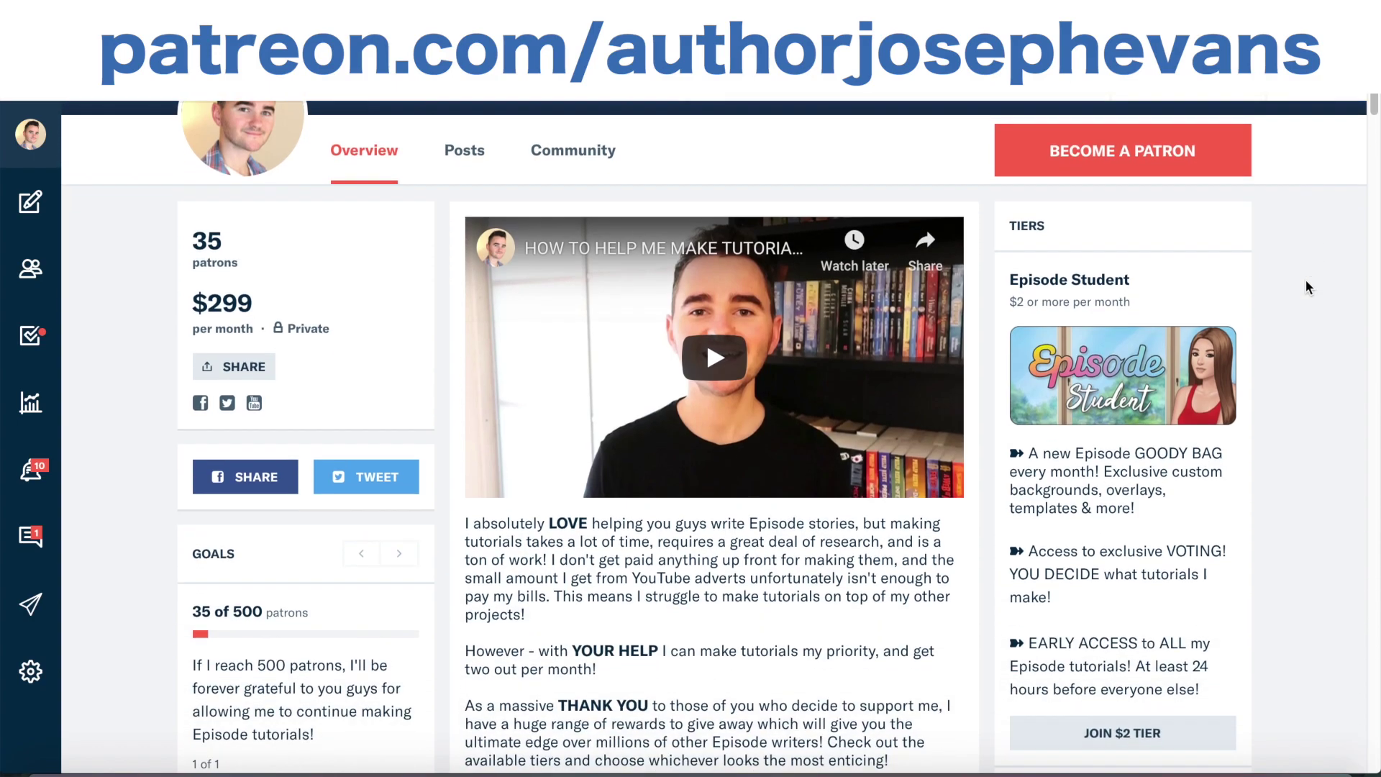
{"action": "scroll", "coordinate": [1306, 281], "scroll_direction": "down", "scroll_amount": 3}
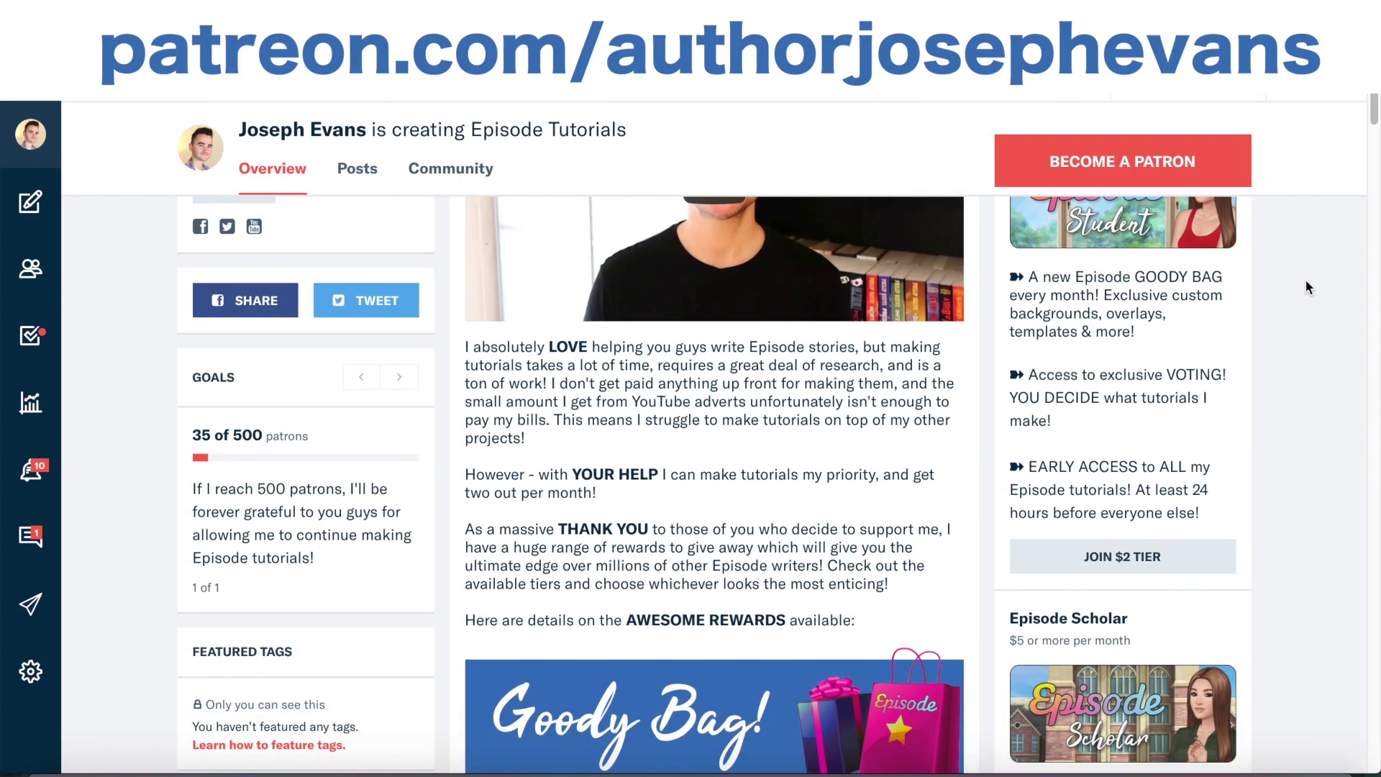
{"action": "scroll", "coordinate": [1305, 286], "scroll_direction": "down", "scroll_amount": 5}
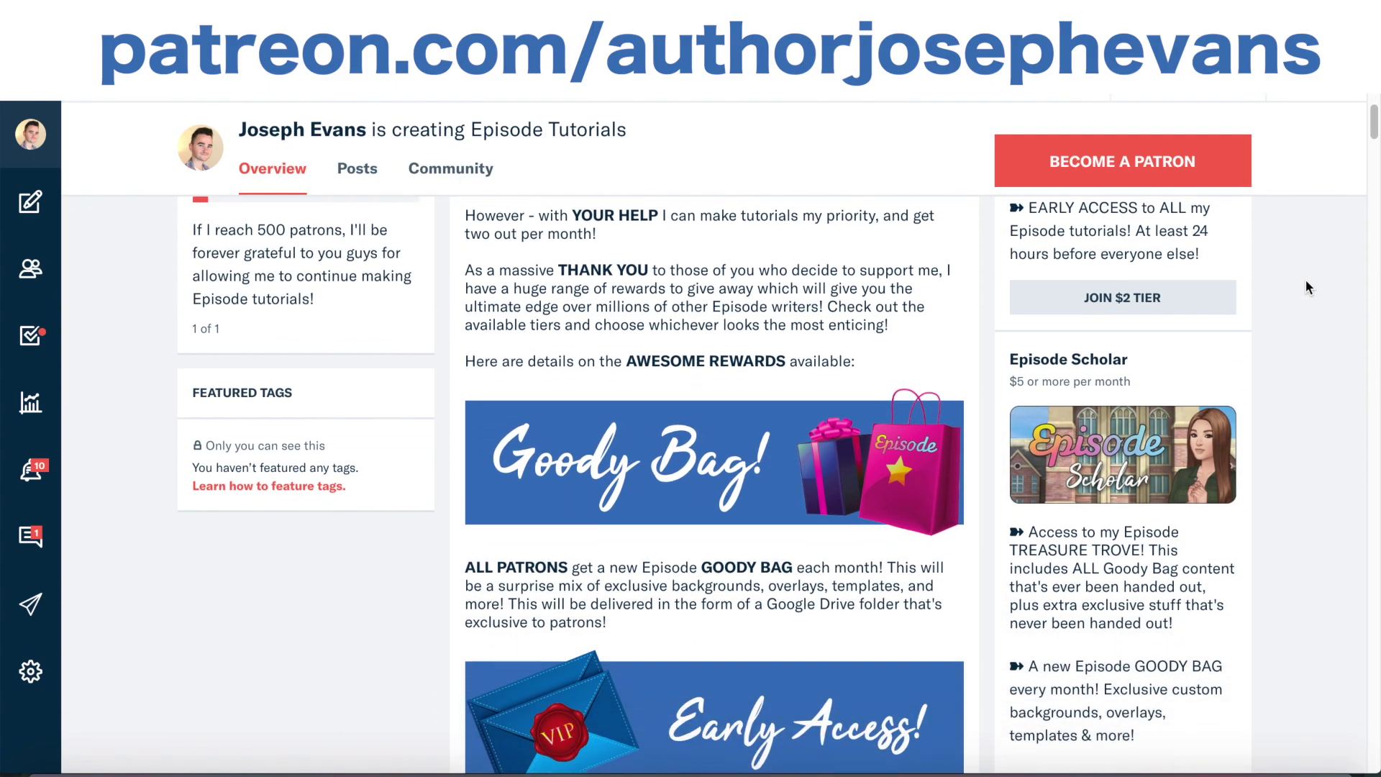
{"action": "scroll", "coordinate": [1305, 287], "scroll_direction": "down", "scroll_amount": 5}
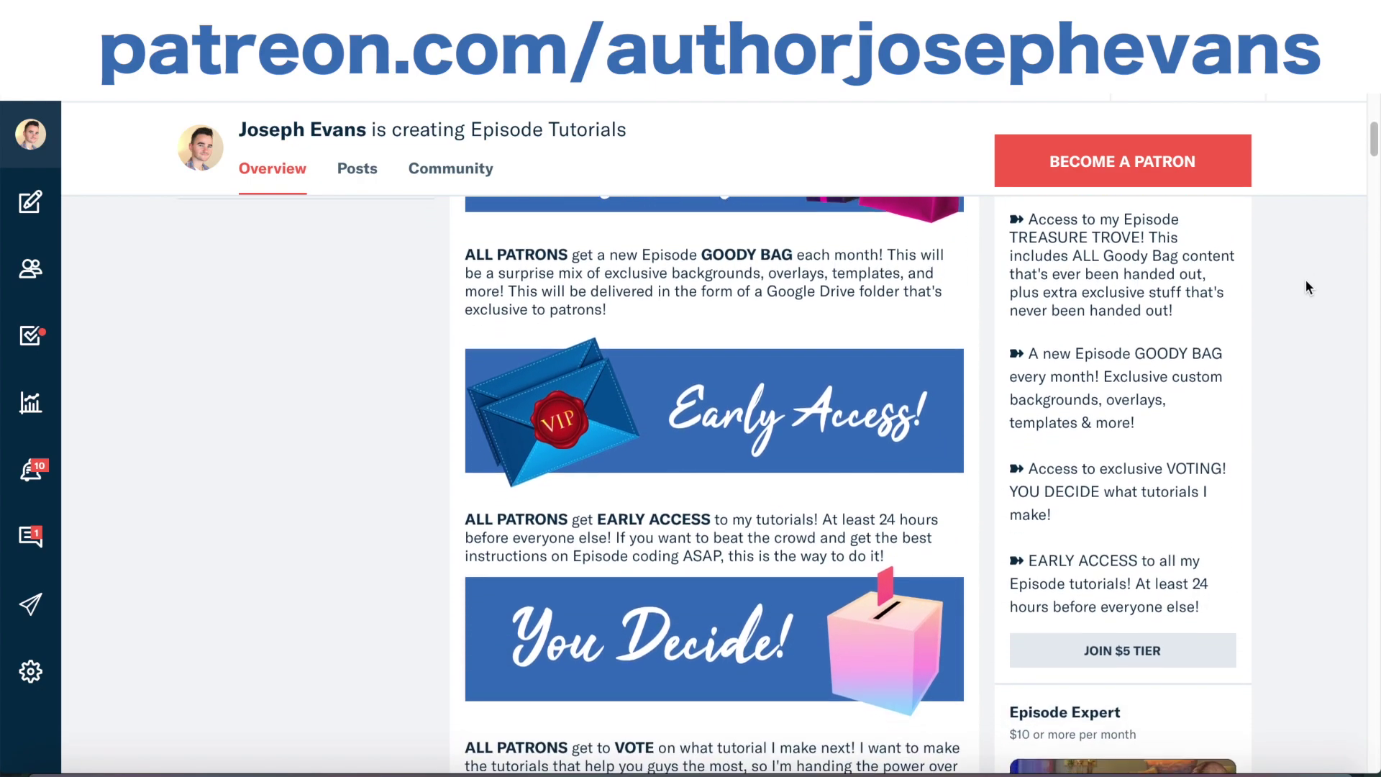
{"action": "scroll", "coordinate": [1305, 286], "scroll_direction": "down", "scroll_amount": 5}
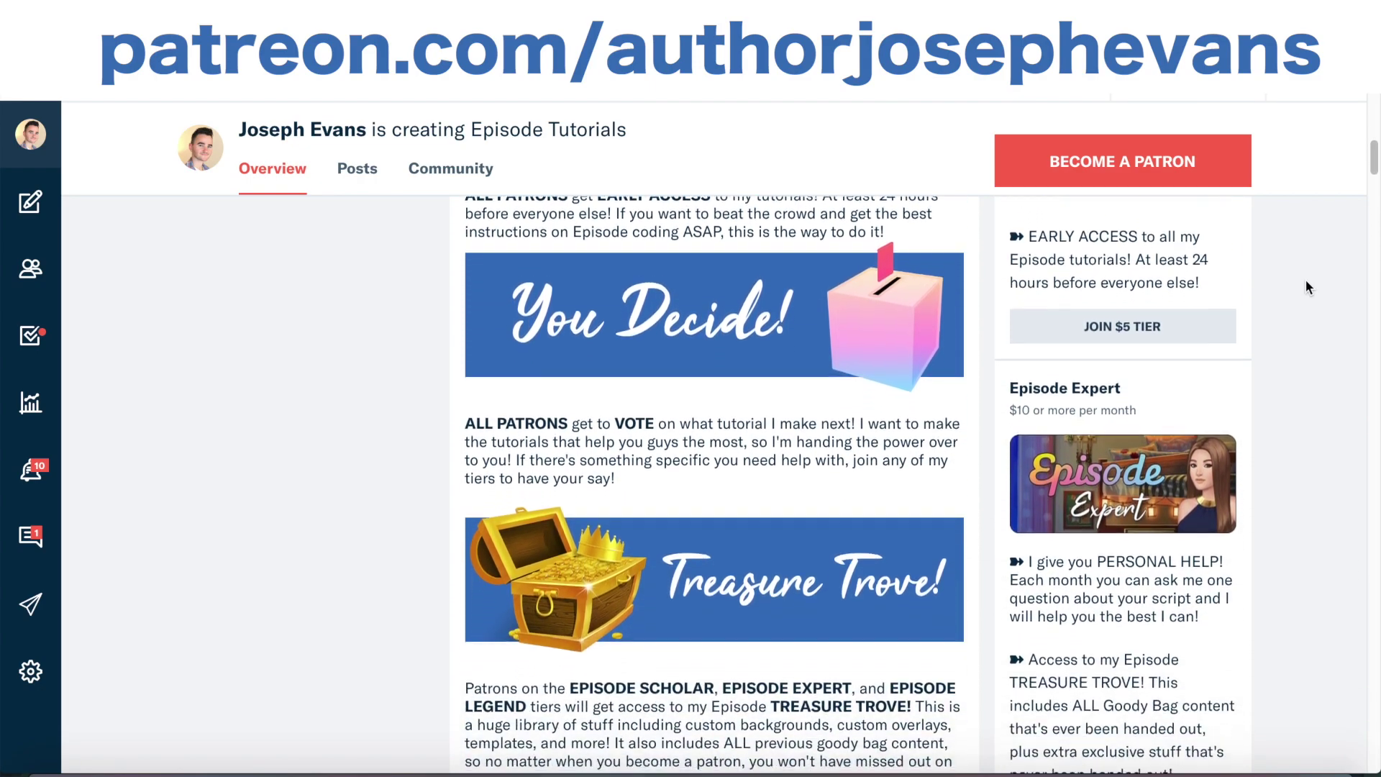
{"action": "scroll", "coordinate": [1307, 286], "scroll_direction": "down", "scroll_amount": 5}
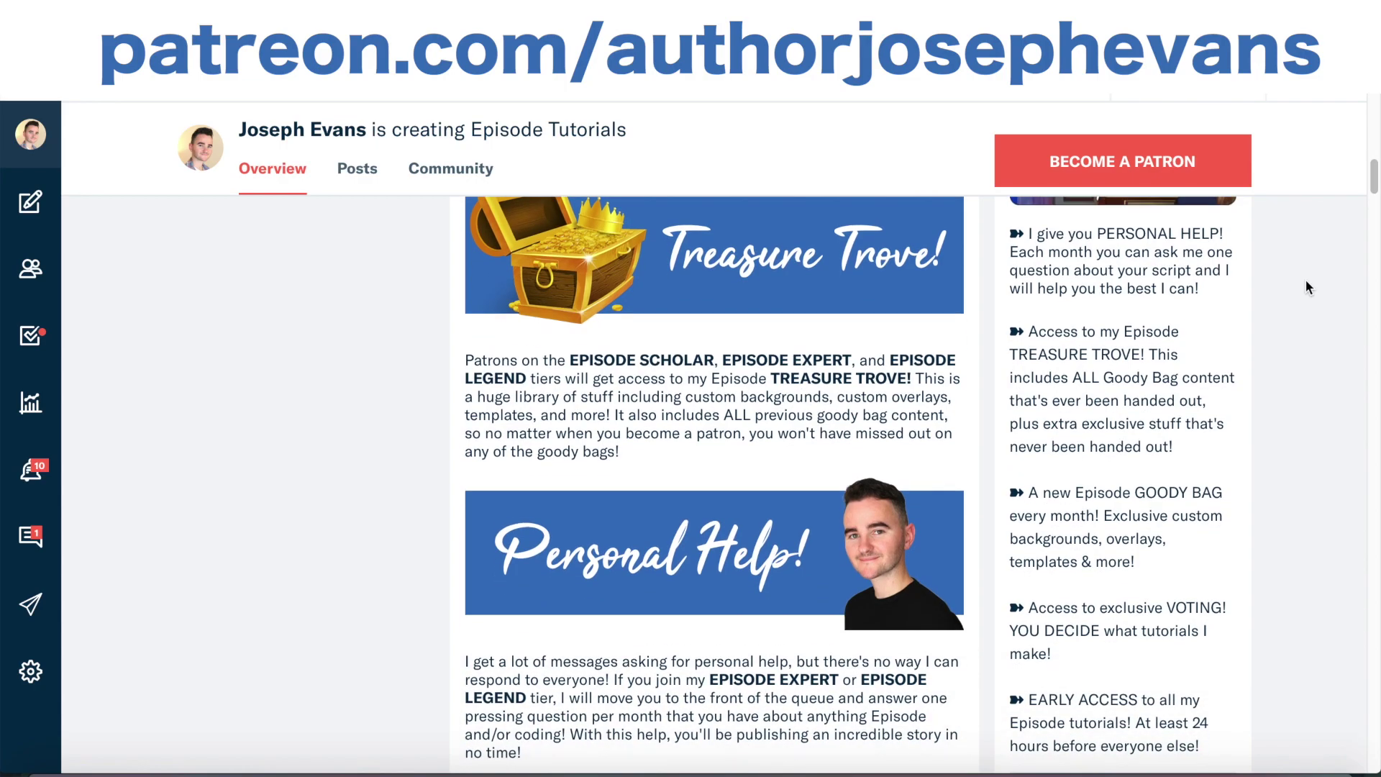
{"action": "scroll", "coordinate": [1307, 286], "scroll_direction": "down", "scroll_amount": 3}
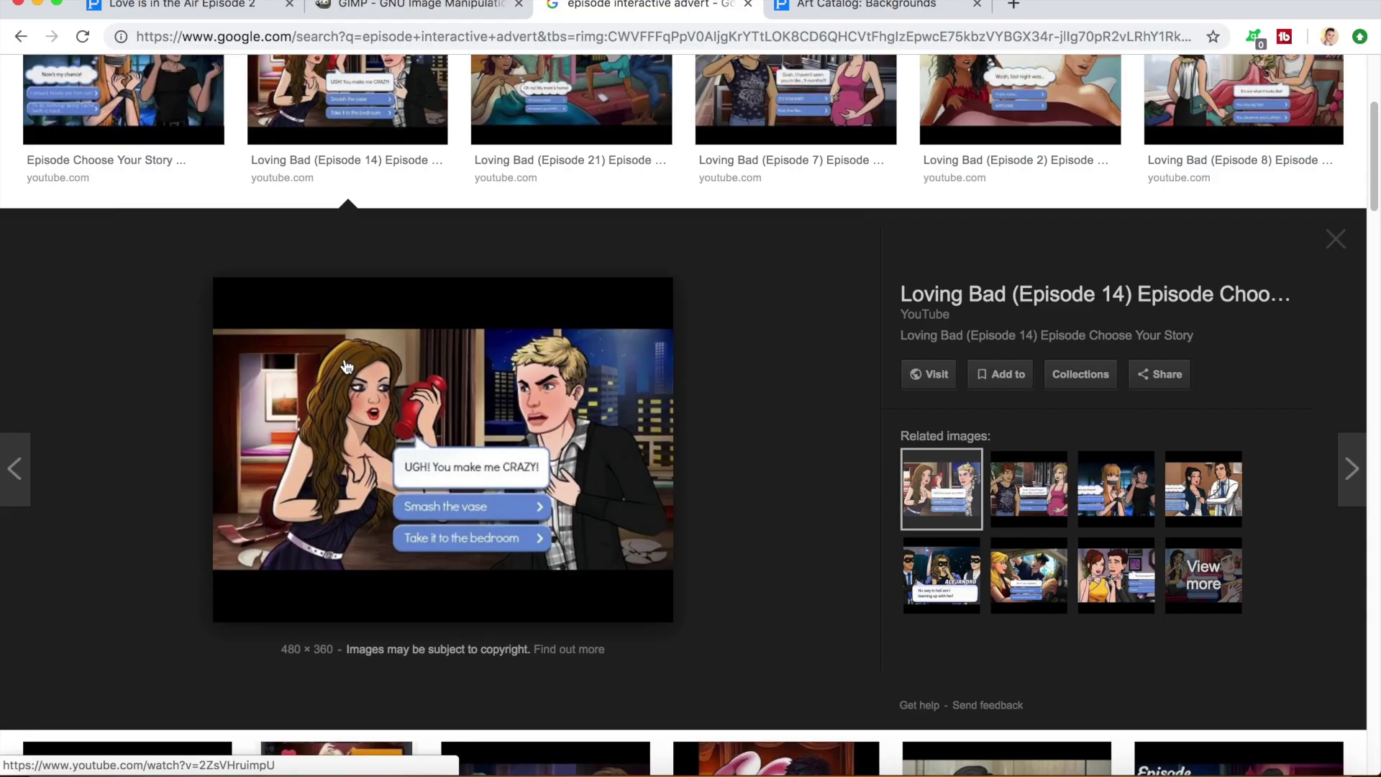
Preview the Loving Bad Episode 7 result, step to another image, then scroll back up
{"action": "left_click", "coordinate": [1342, 248]}
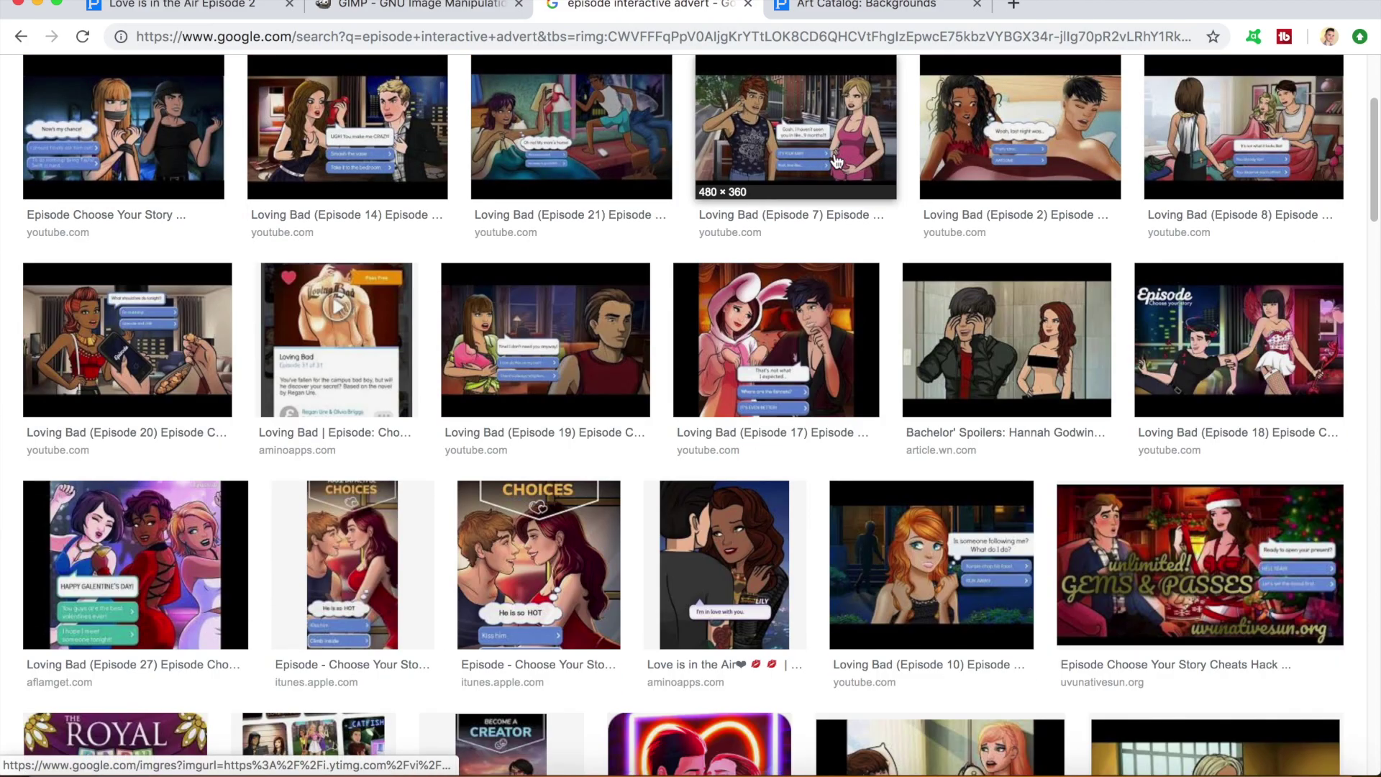
{"action": "left_click", "coordinate": [799, 147]}
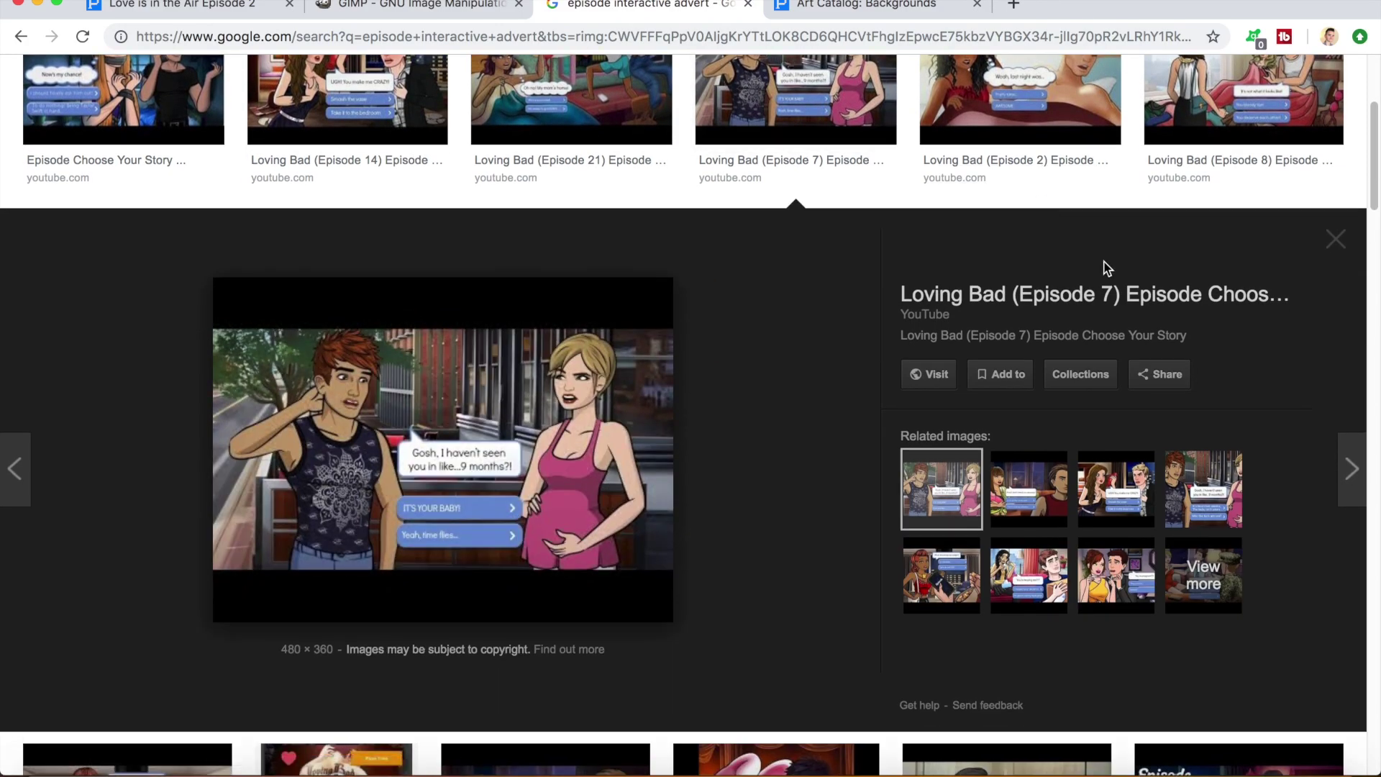
{"action": "key", "text": "Down"}
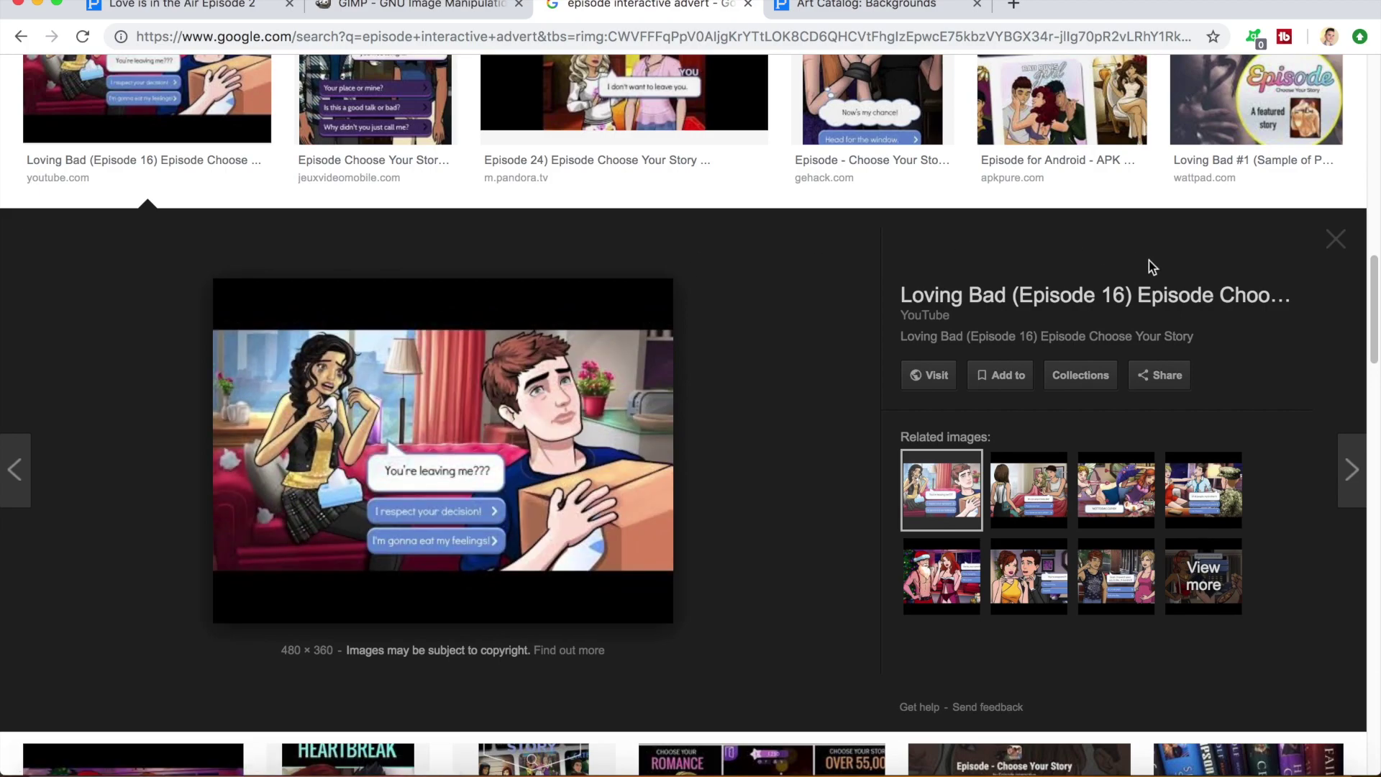
{"action": "scroll", "coordinate": [1149, 261], "scroll_direction": "up", "scroll_amount": 15}
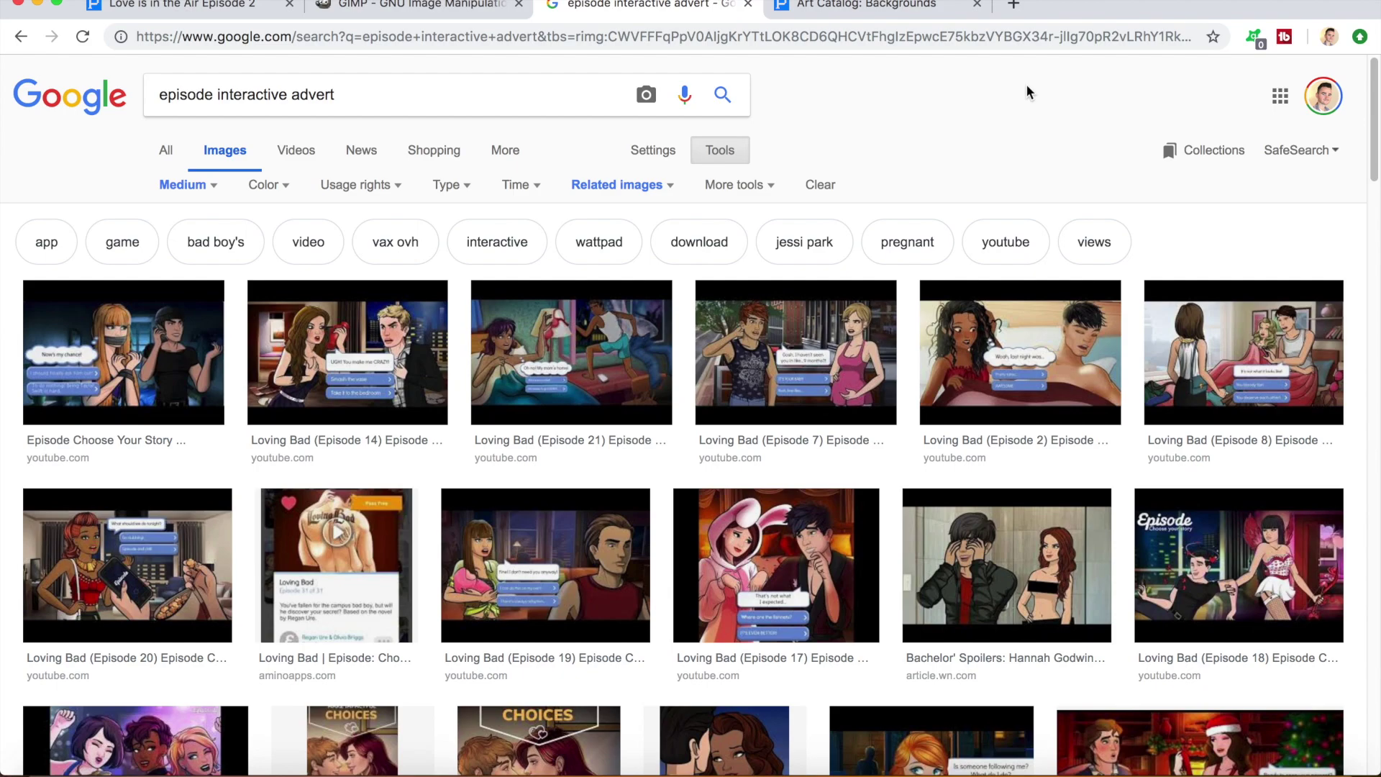
Switch to the gimp.org home page offering the 2.10.8 download
{"action": "left_click", "coordinate": [438, 5]}
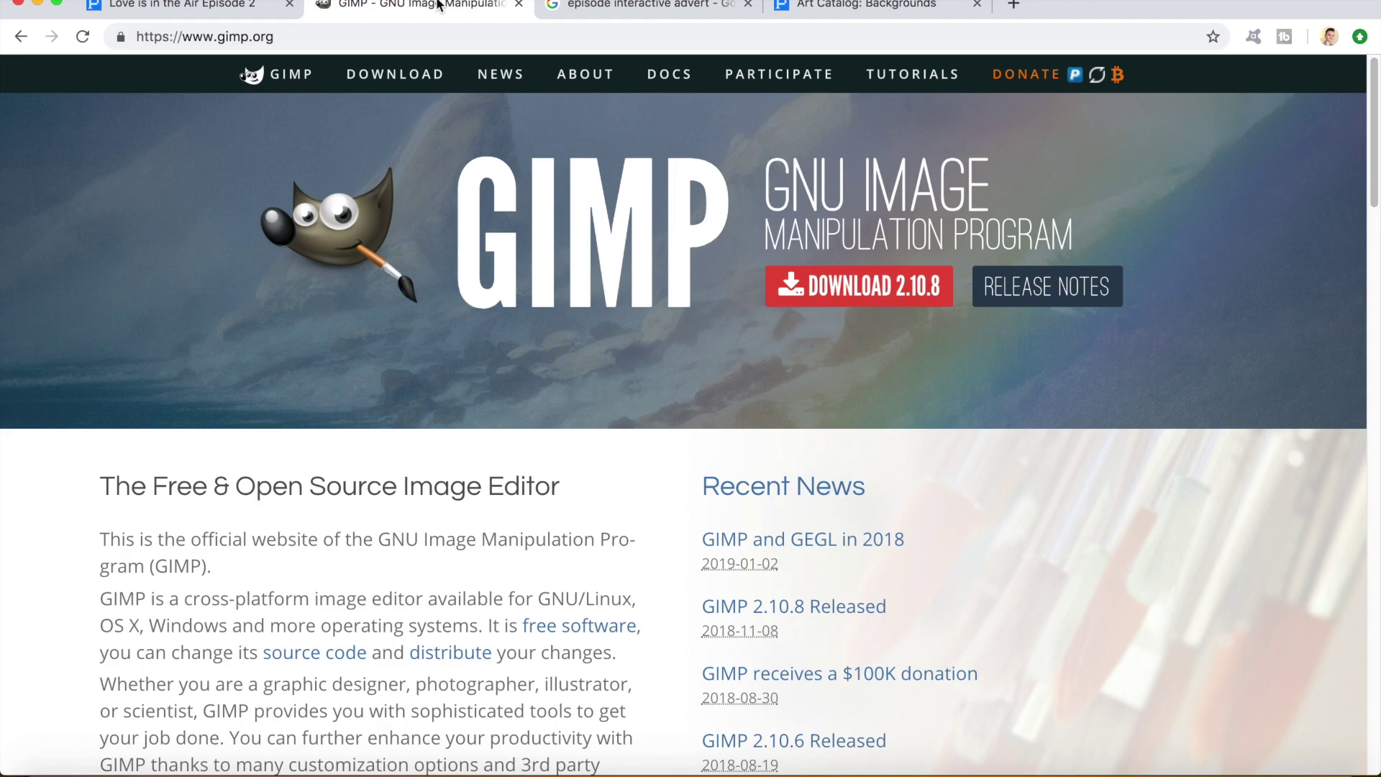
Switch to the Love is in the Air Episode 2 script editor tab
{"action": "left_click", "coordinate": [220, 7]}
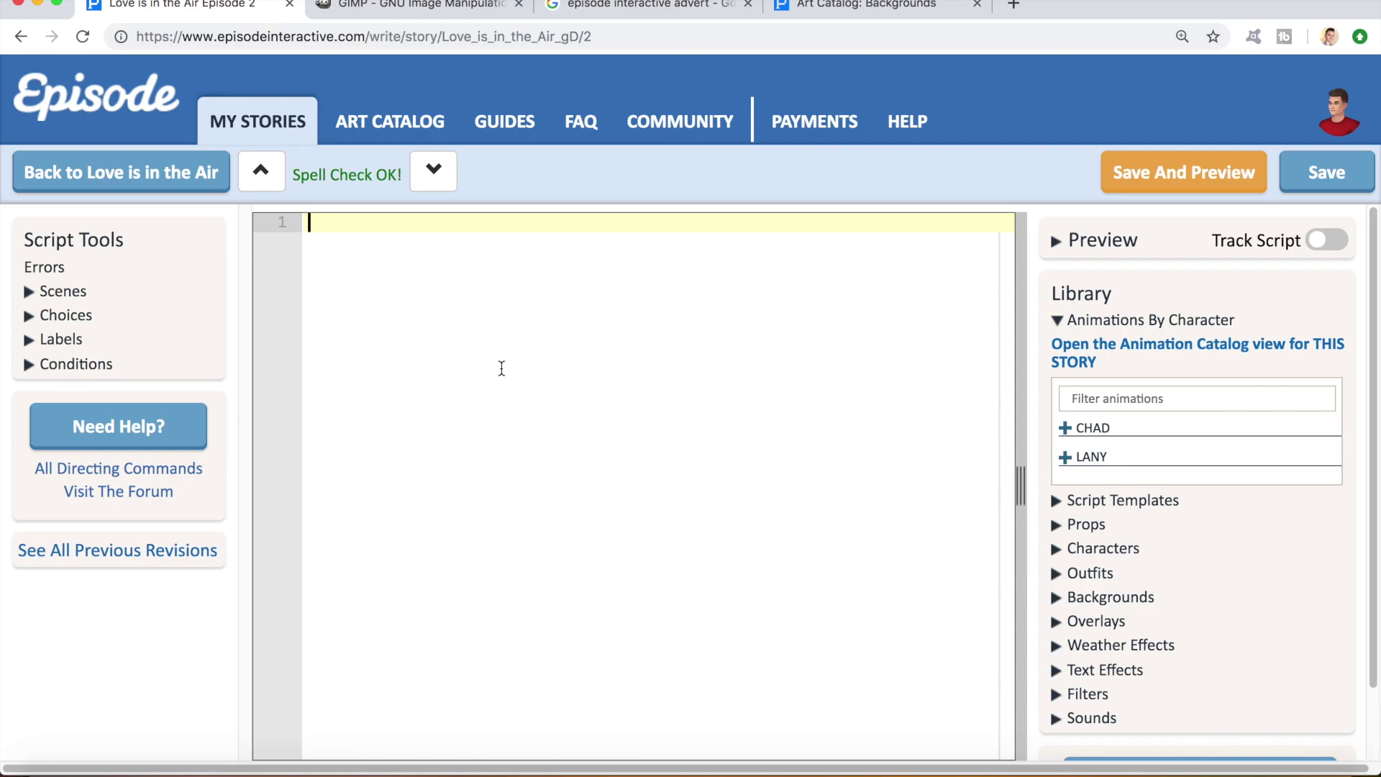
Write the INT. BLACK - NIGHT heading, placing Lany screen left facing right and Chad screen right facing left
{"action": "type", "text": "INT"}
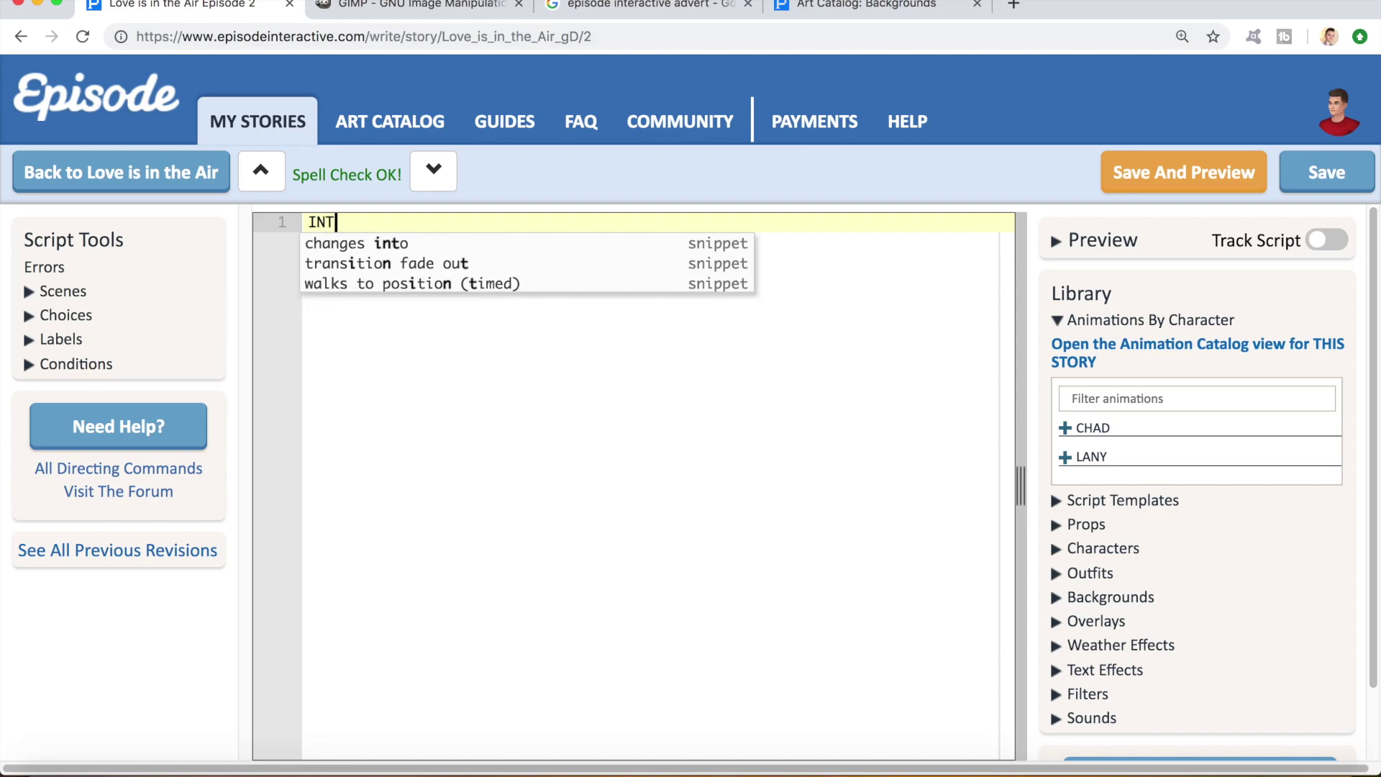
{"action": "type", "text": ". BLACK - NIGHT"}
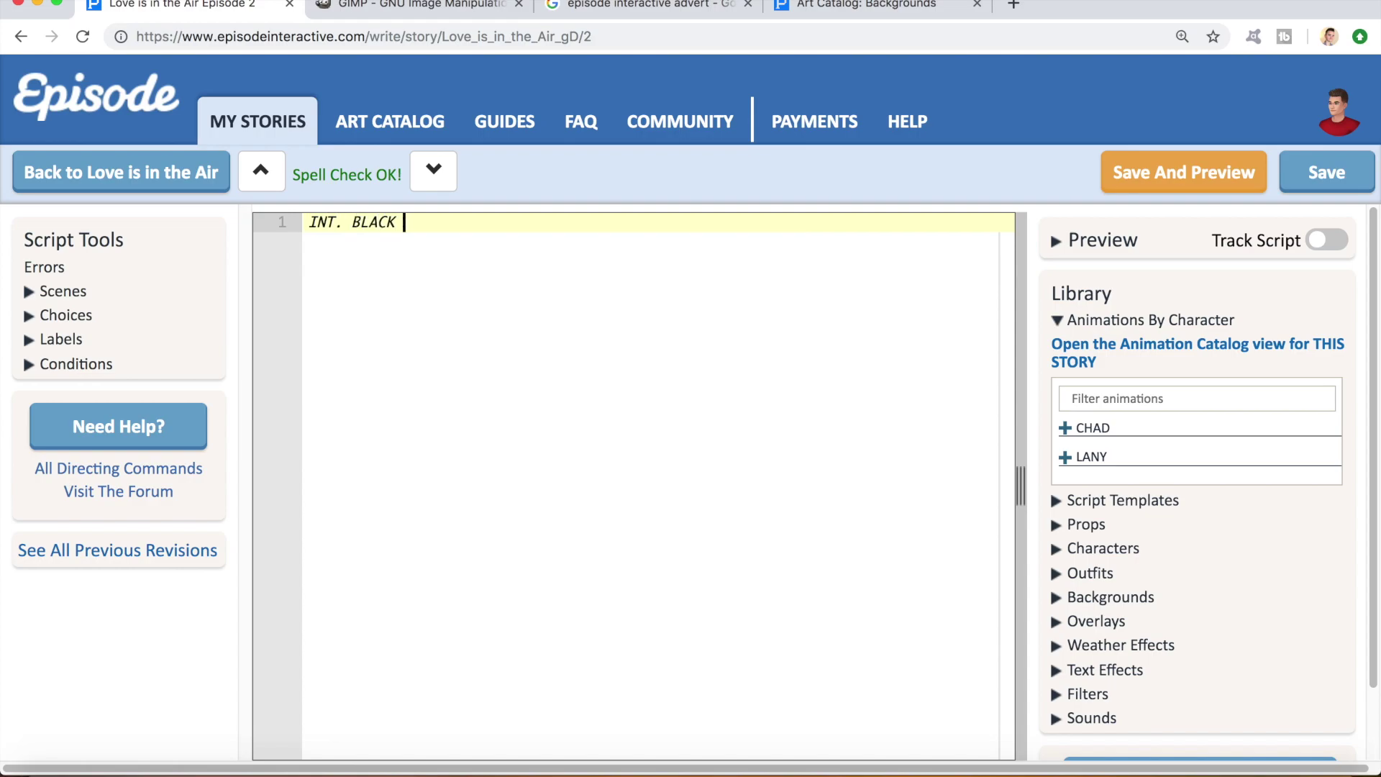
{"action": "key", "text": "Return"}
{"action": "key", "text": "Return"}
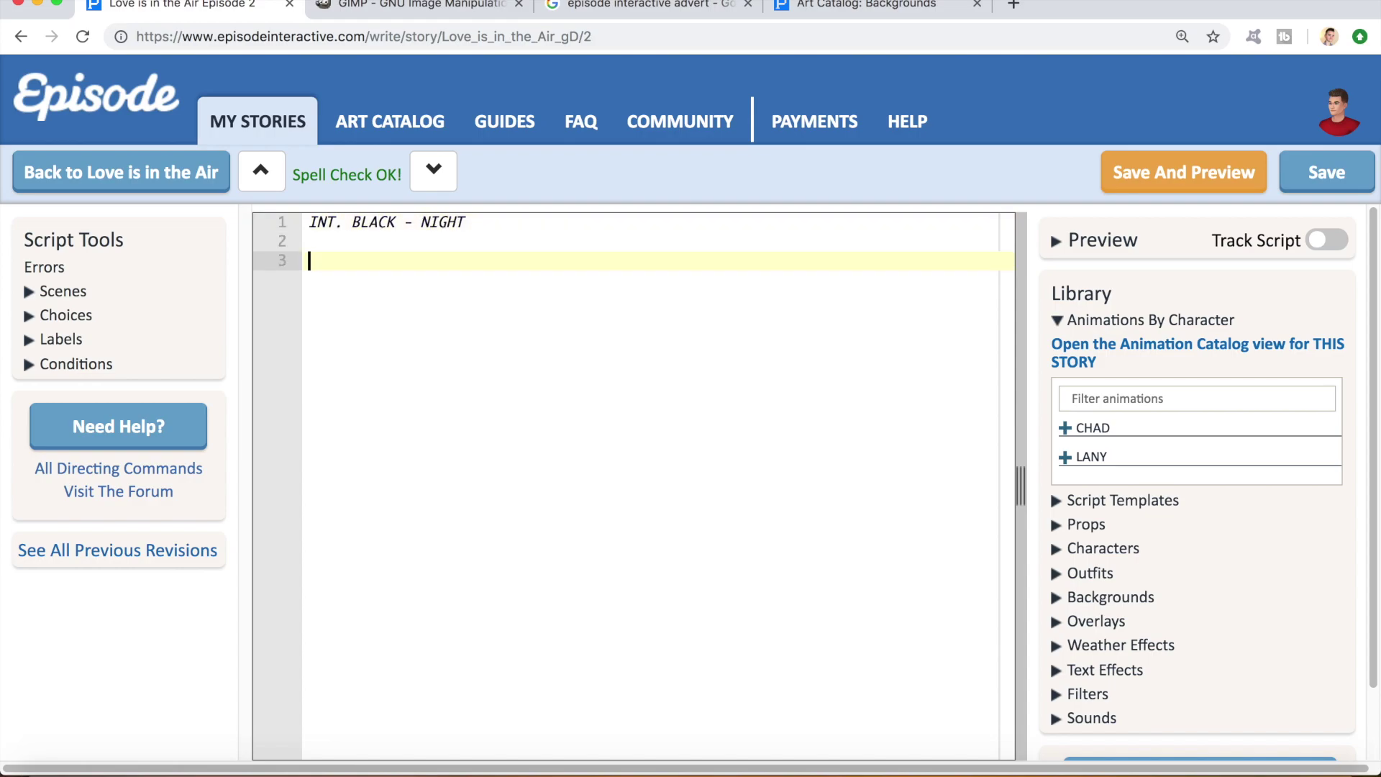
{"action": "type", "text": "@LANY"}
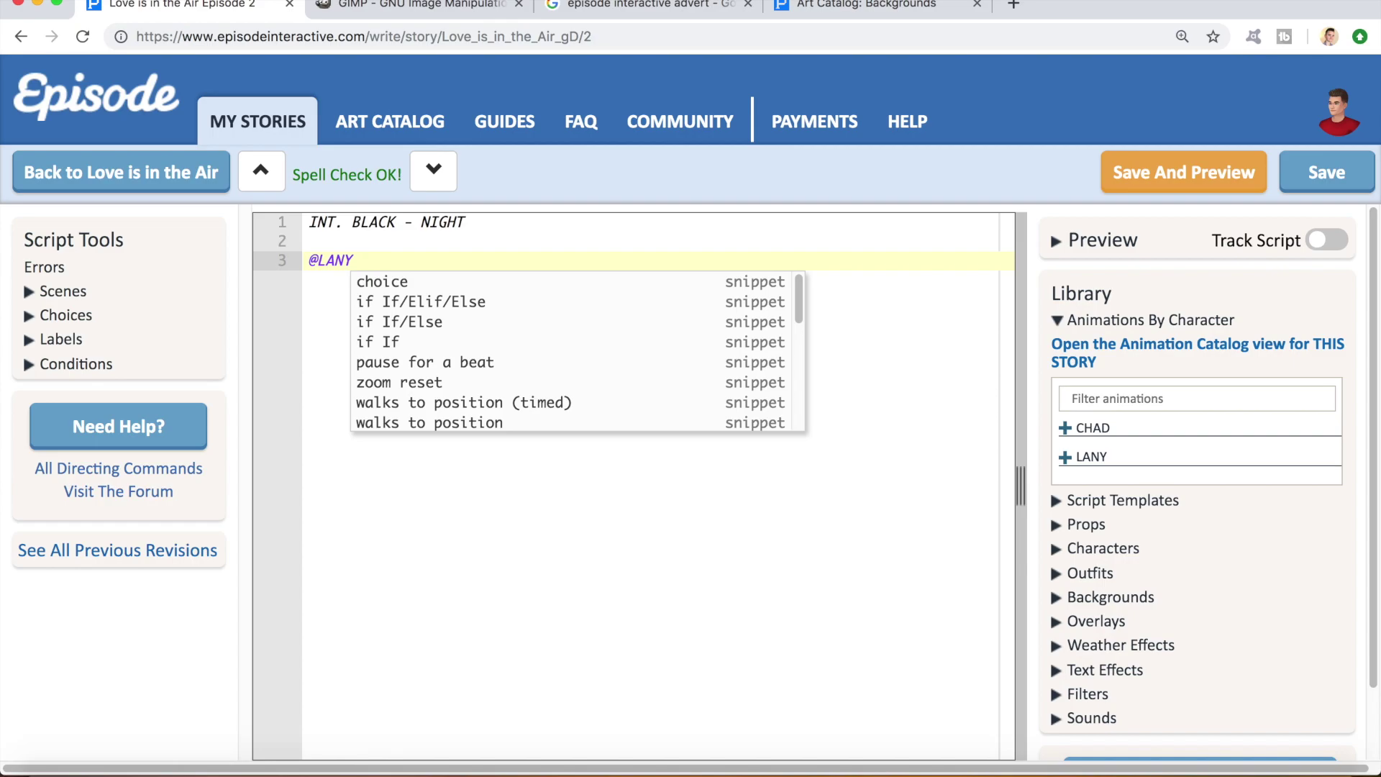
{"action": "type", "text": " stands scre"}
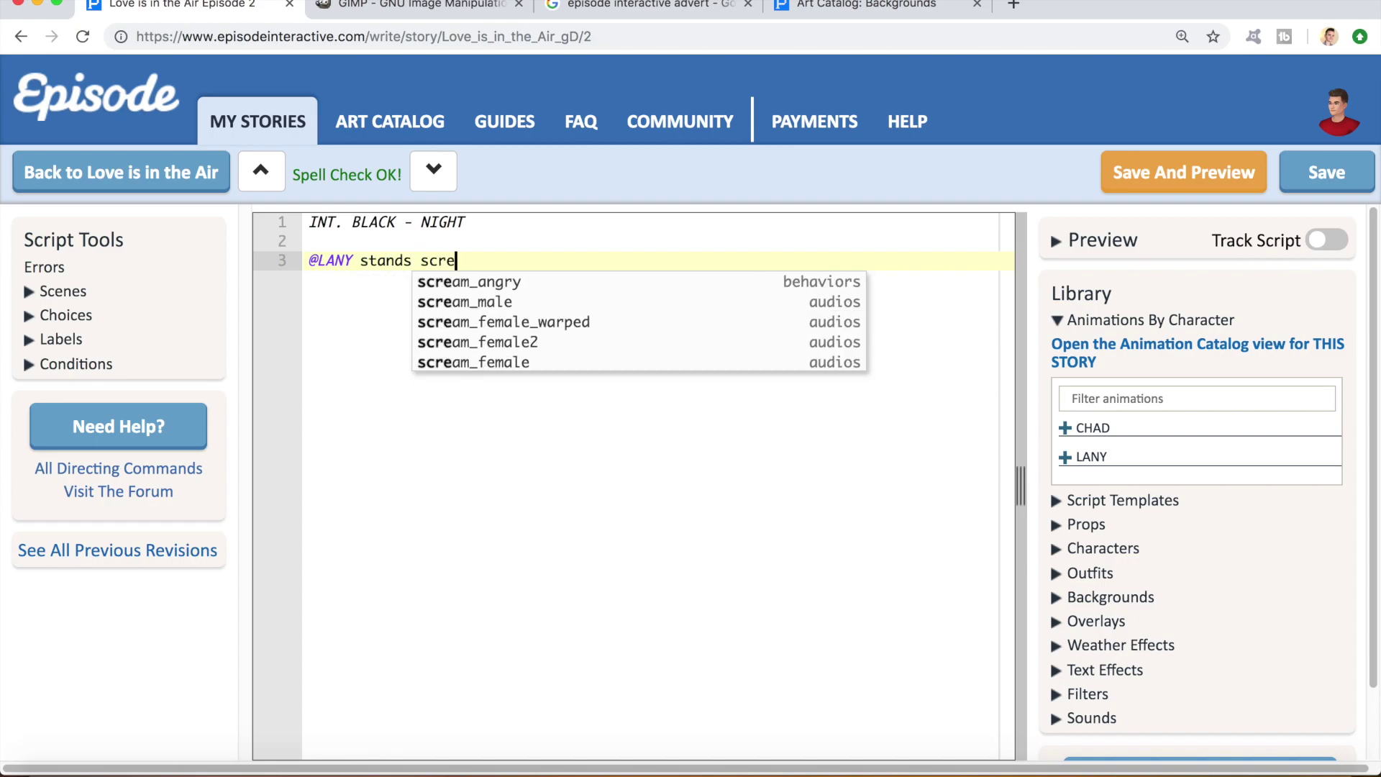
{"action": "type", "text": "en left AND"}
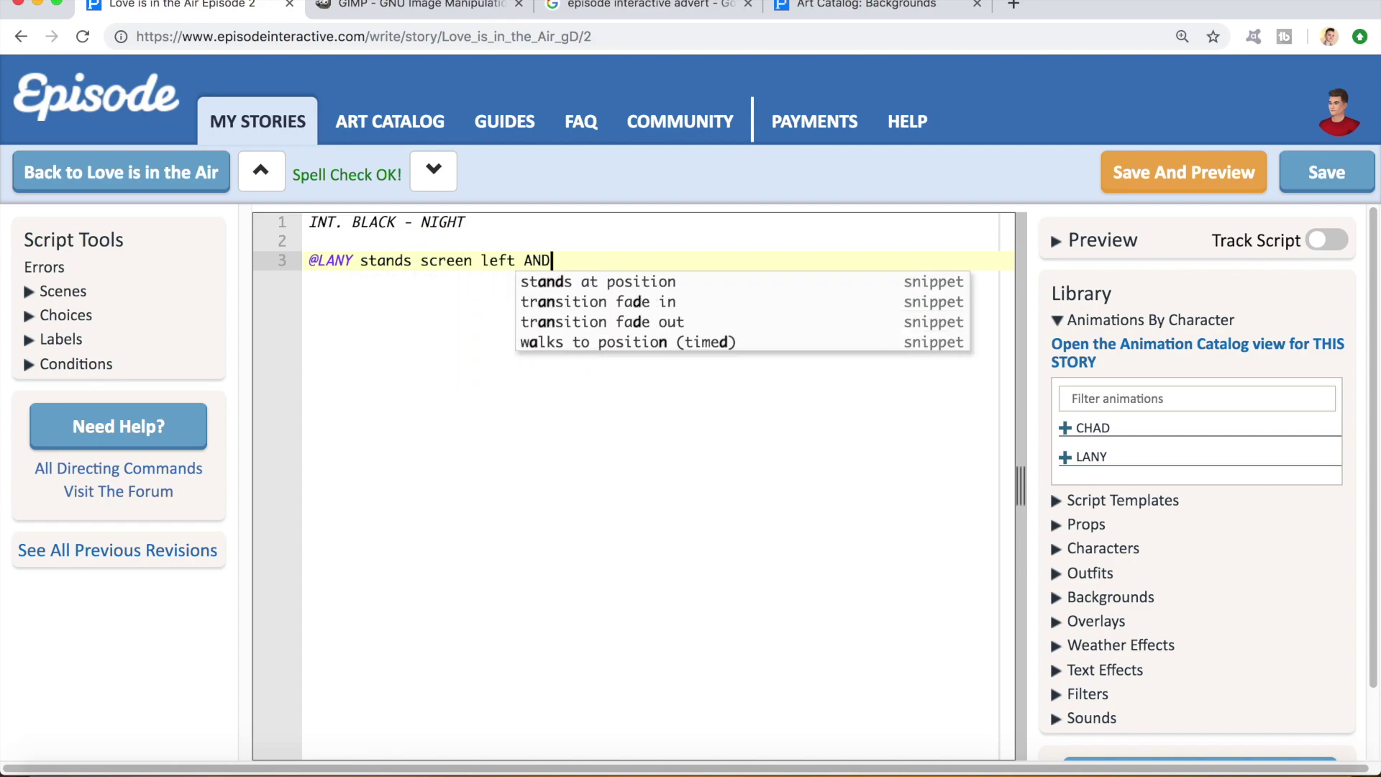
{"action": "type", "text": " LANY faces righ"}
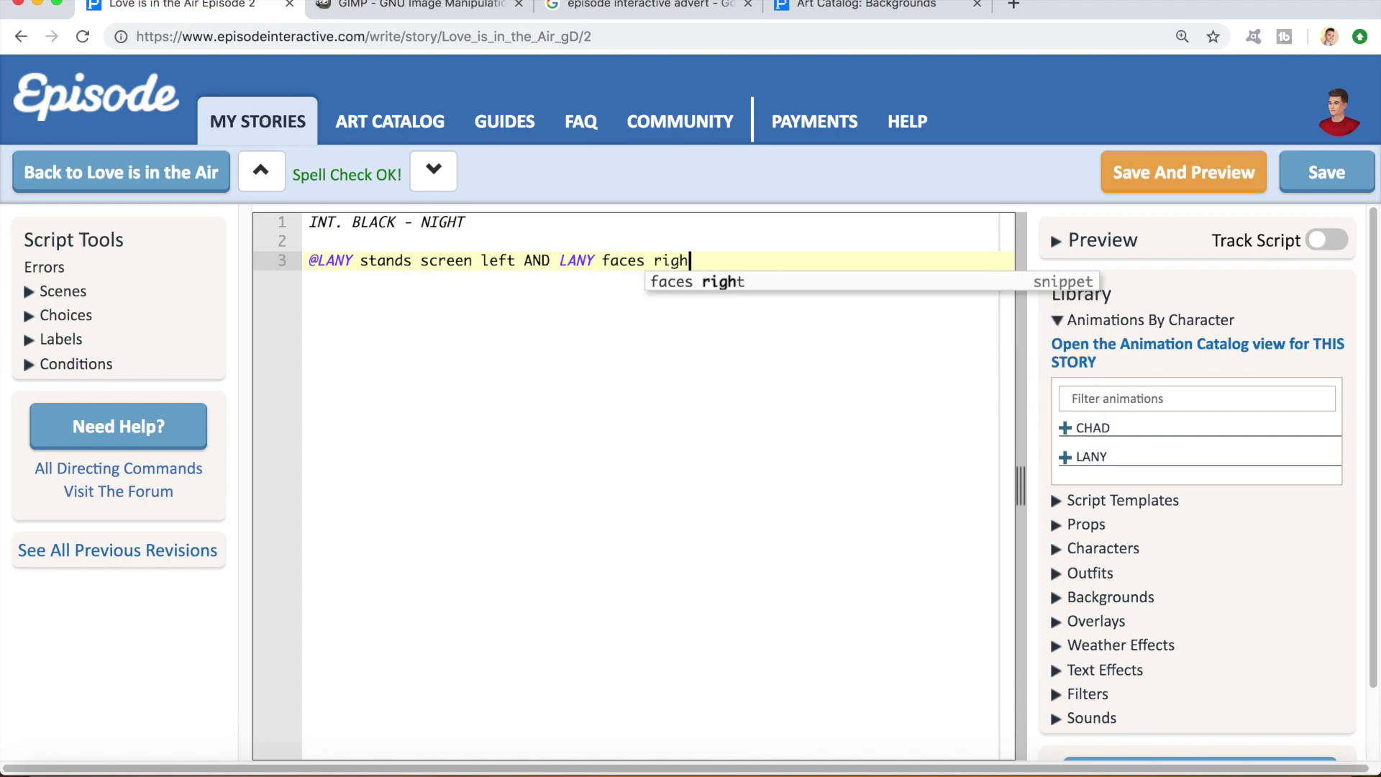
{"action": "type", "text": "t"}
{"action": "key", "text": "Return"}
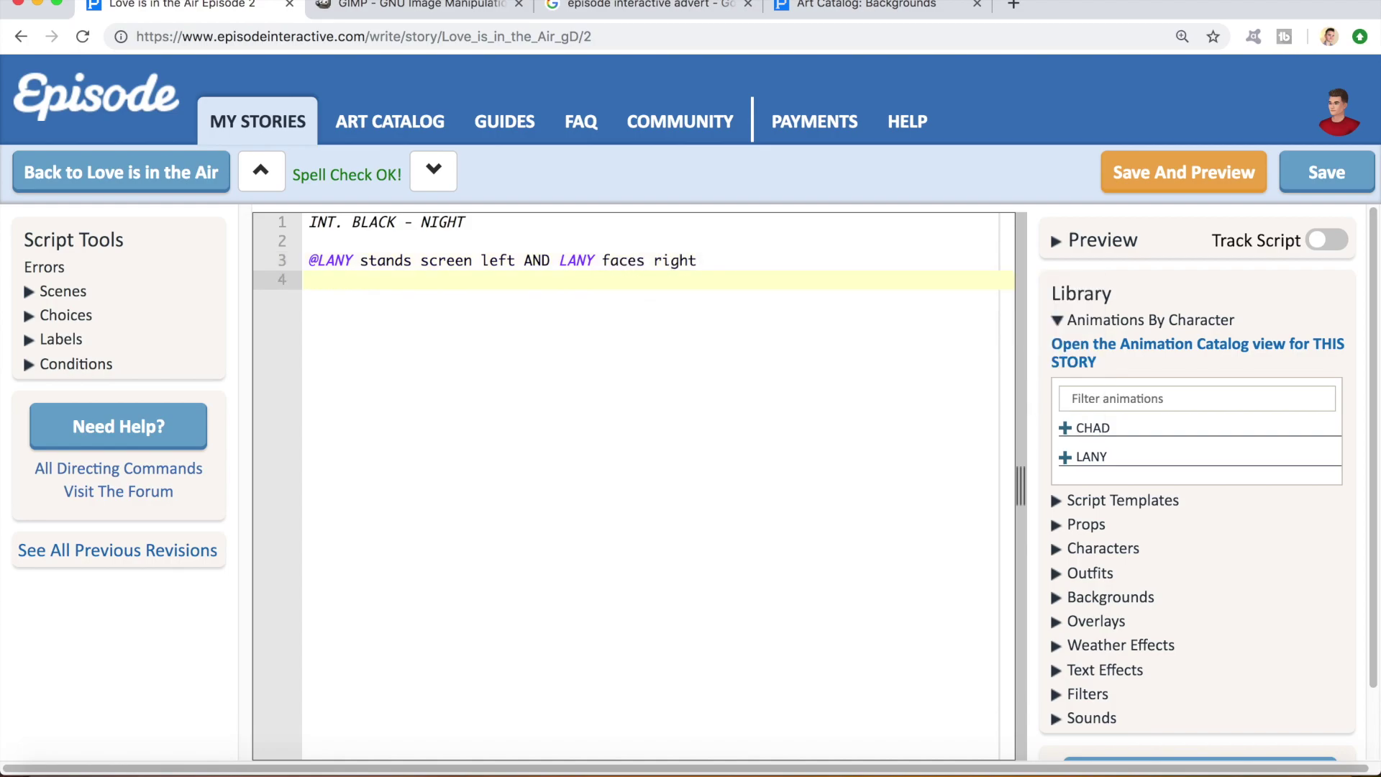
{"action": "type", "text": "@CHAD"}
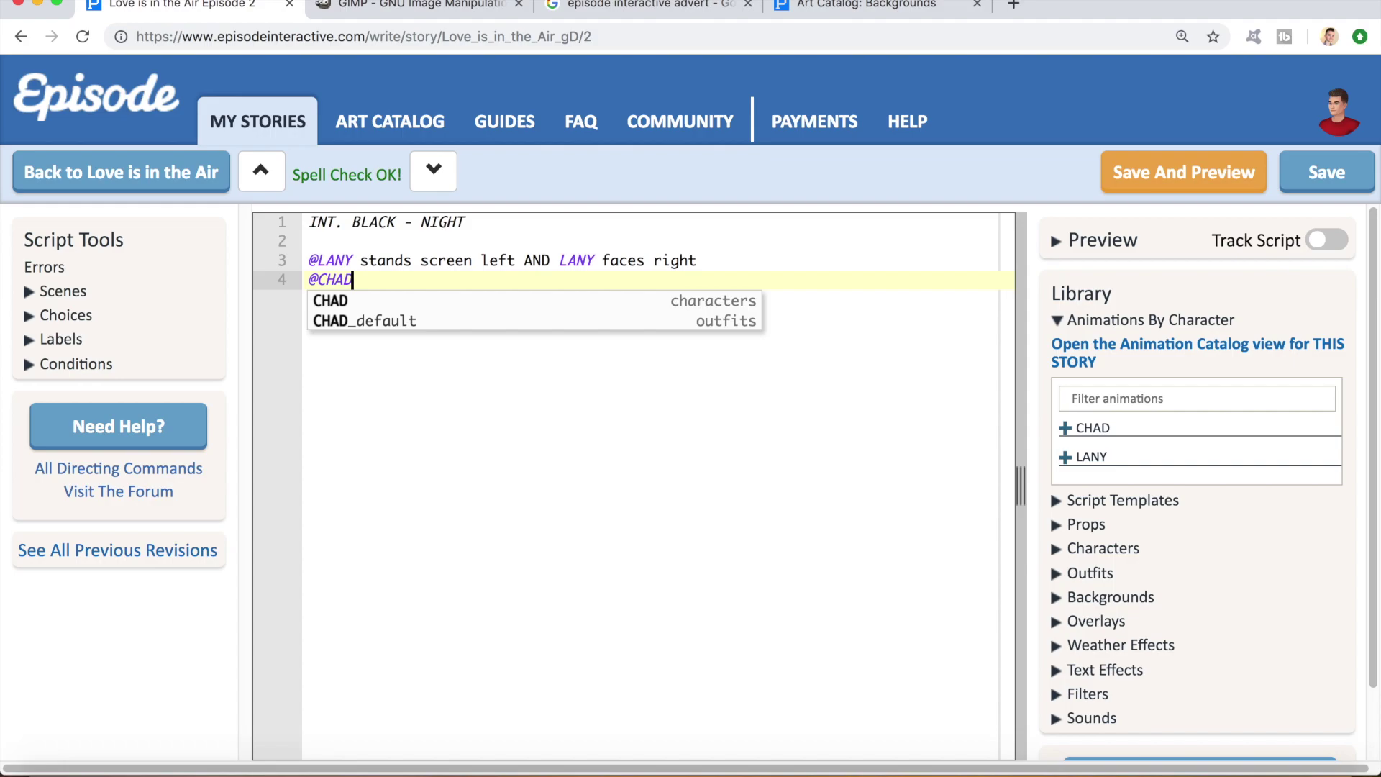
{"action": "type", "text": " stands scree"}
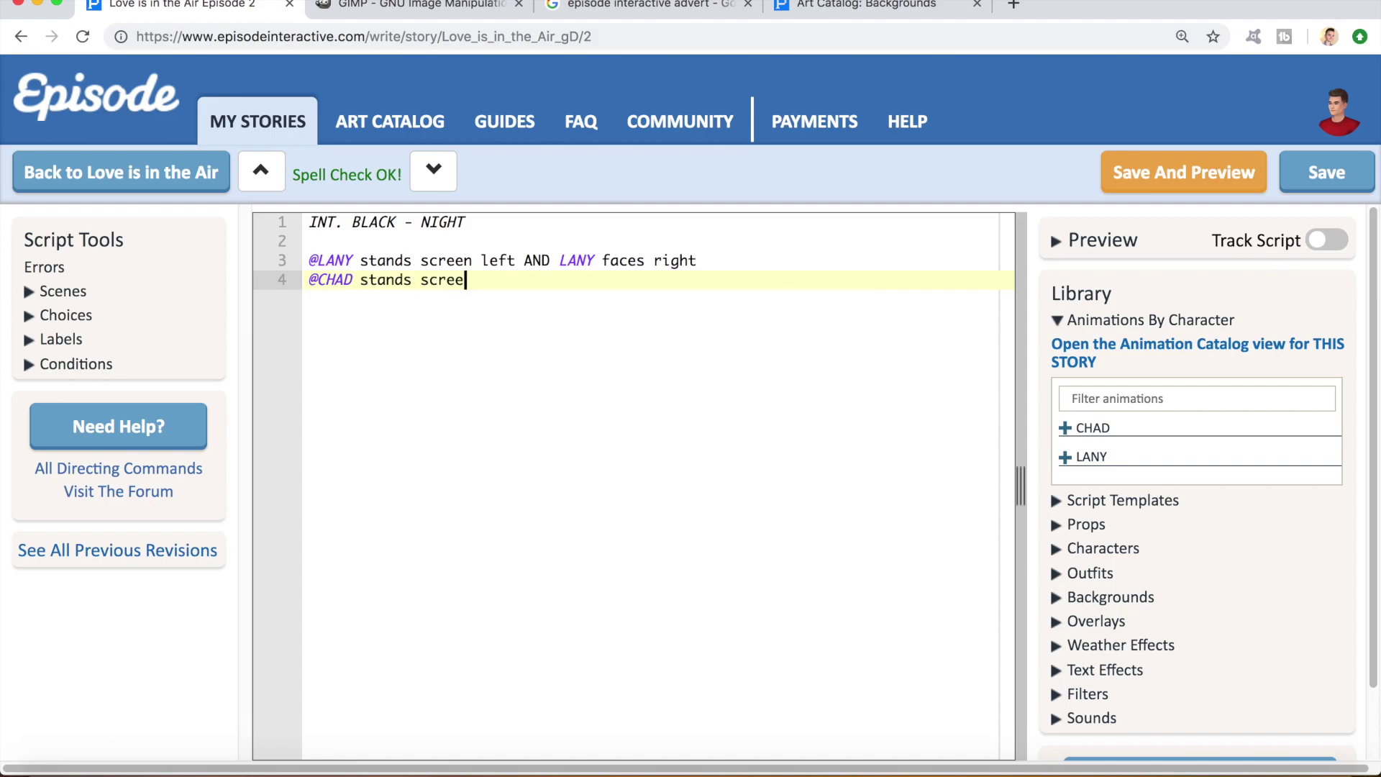
{"action": "type", "text": "n right AND "}
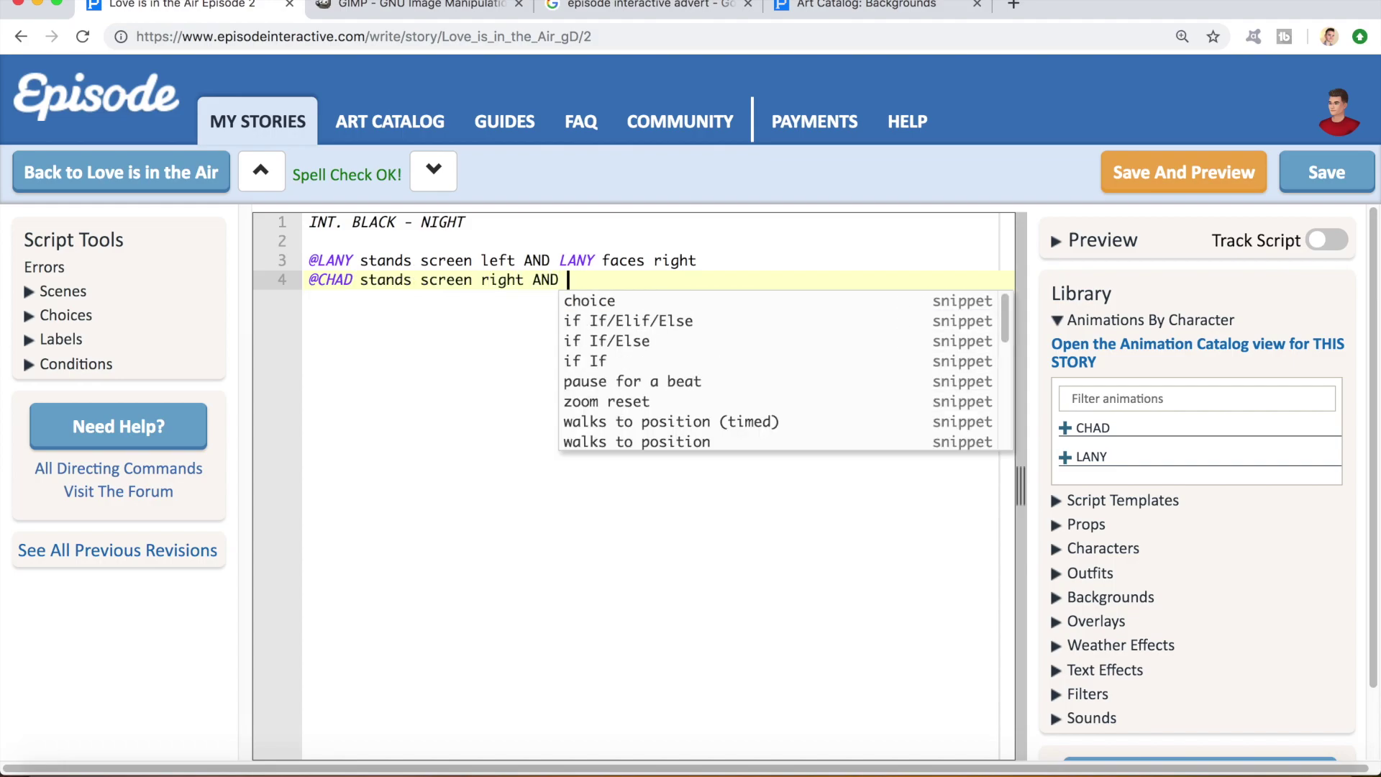
{"action": "type", "text": "CHAD faces l"}
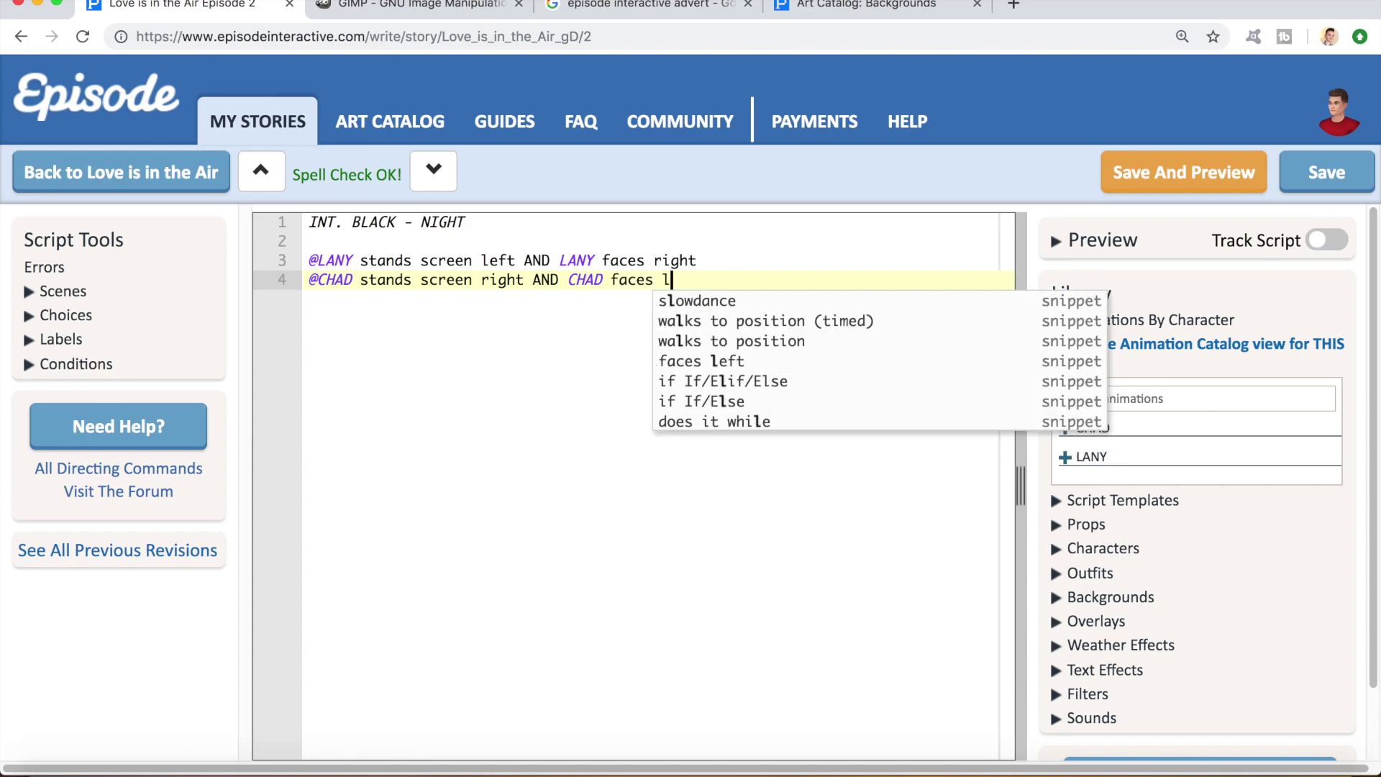
{"action": "type", "text": "eft"}
{"action": "key", "text": "Return"}
{"action": "key", "text": "Return"}
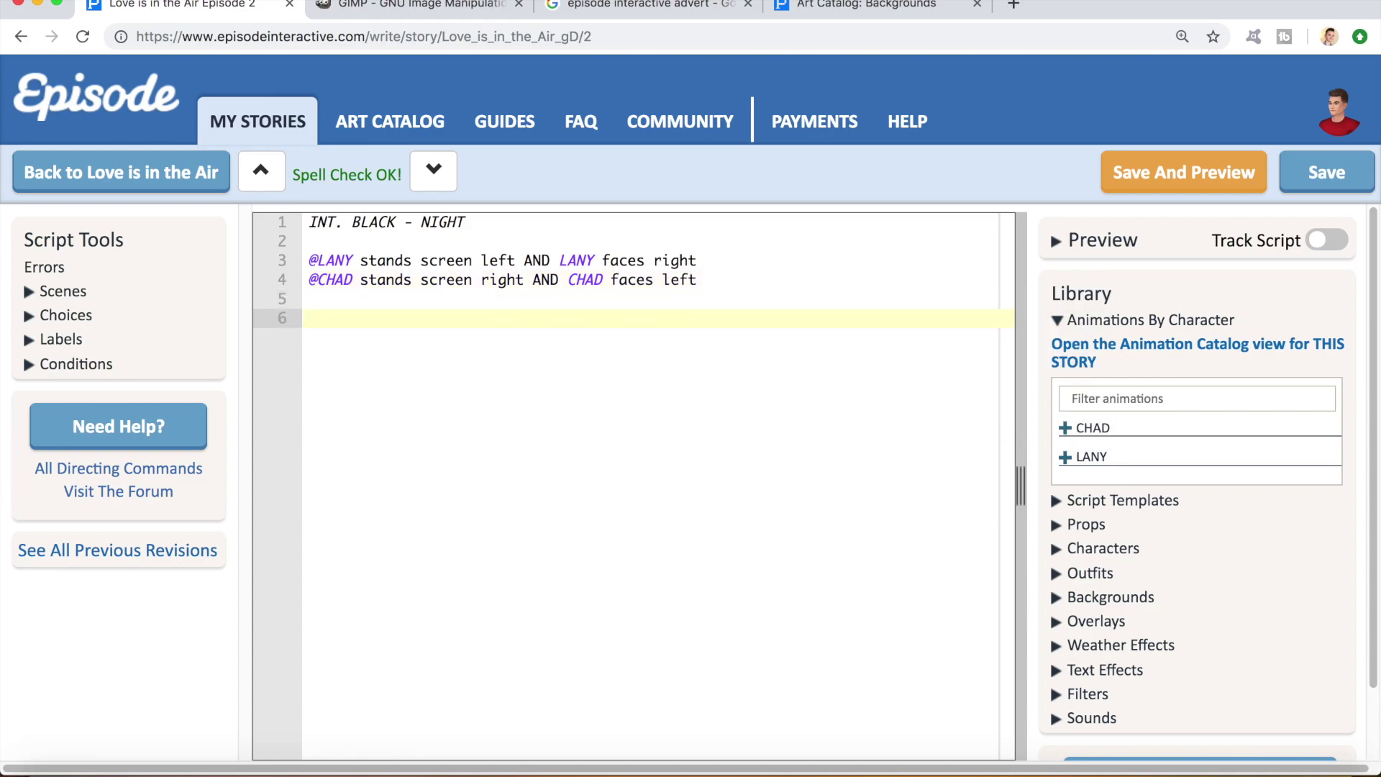
Give Lany the think_rubchin animation and Chad the flirt_wink_atcamera animation
{"action": "type", "text": "@LANY"}
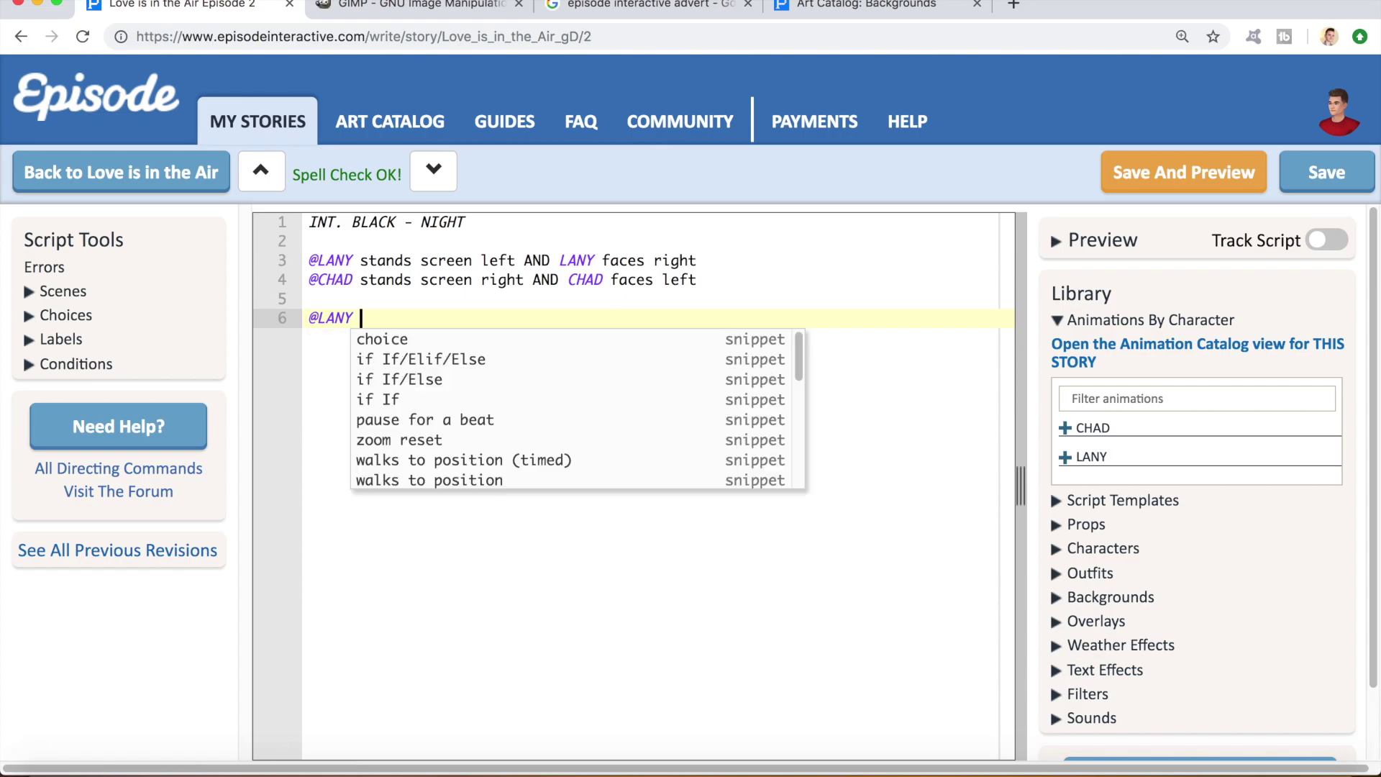
{"action": "type", "text": " starts t"}
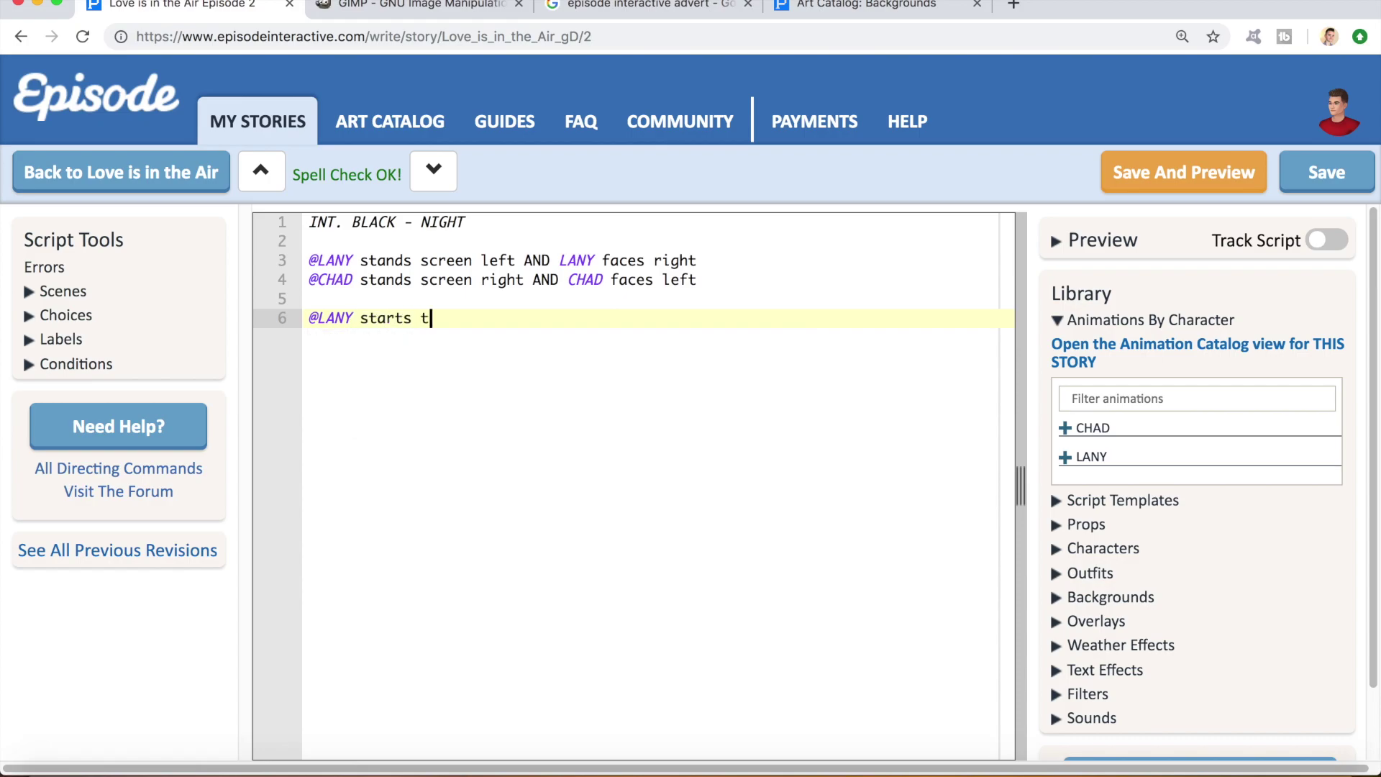
{"action": "type", "text": "hink_rub"}
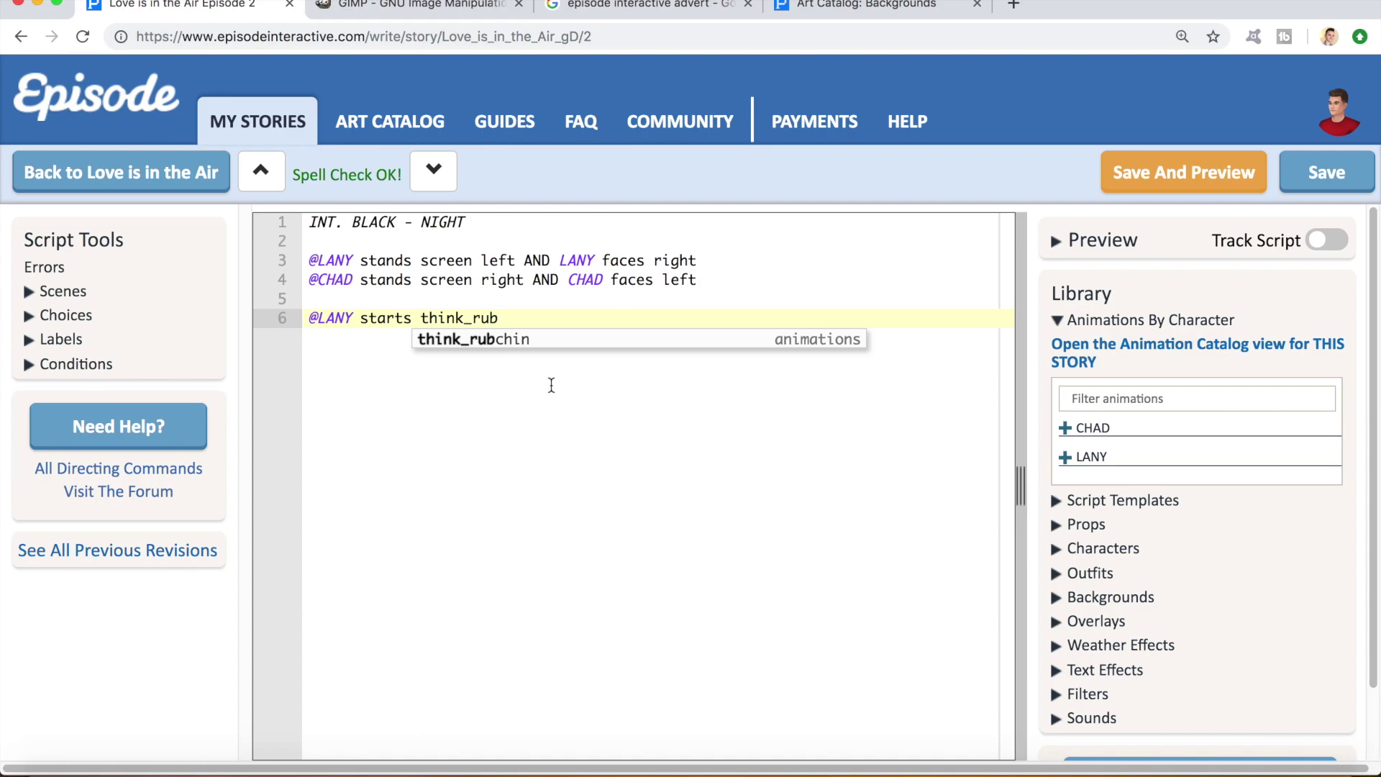
{"action": "left_click", "coordinate": [526, 336]}
{"action": "key", "text": "Return"}
{"action": "type", "text": "@CHAD"}
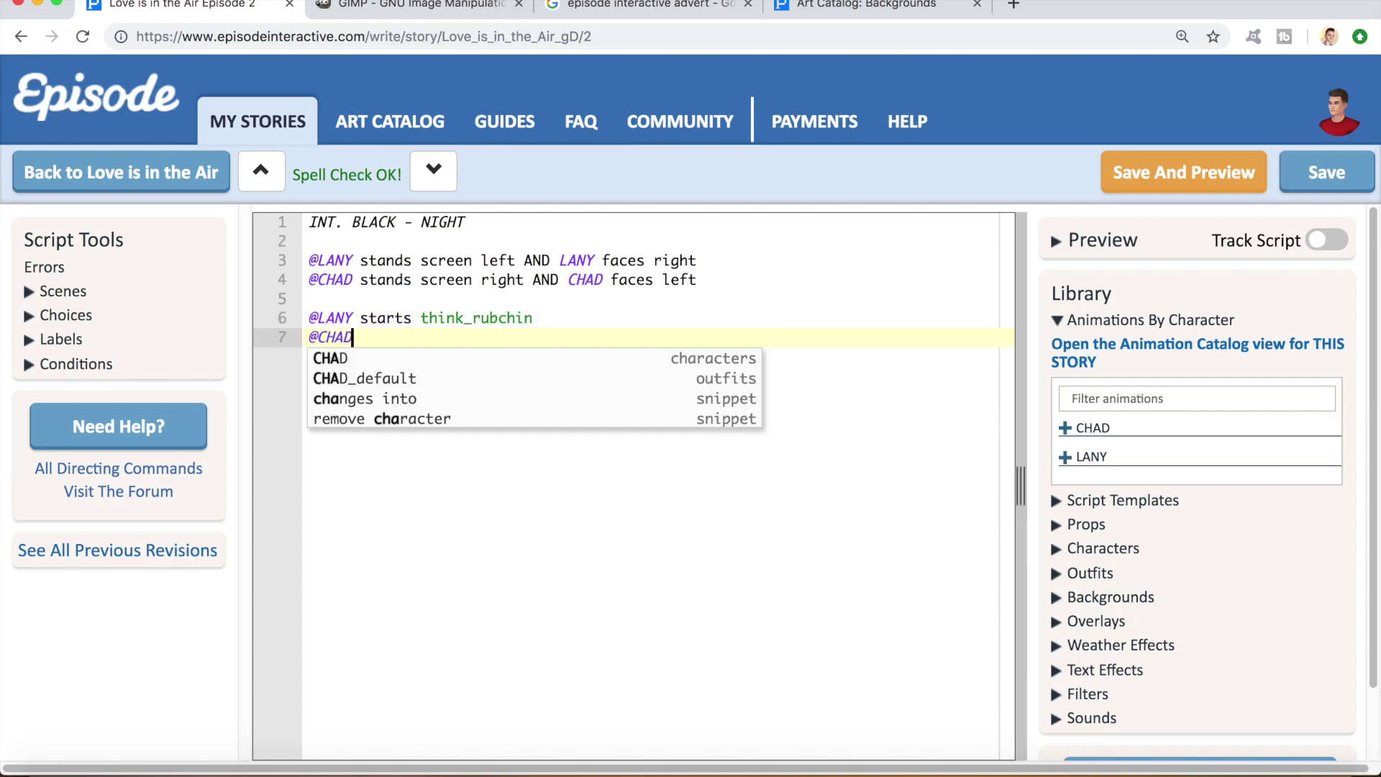
{"action": "type", "text": " starts "}
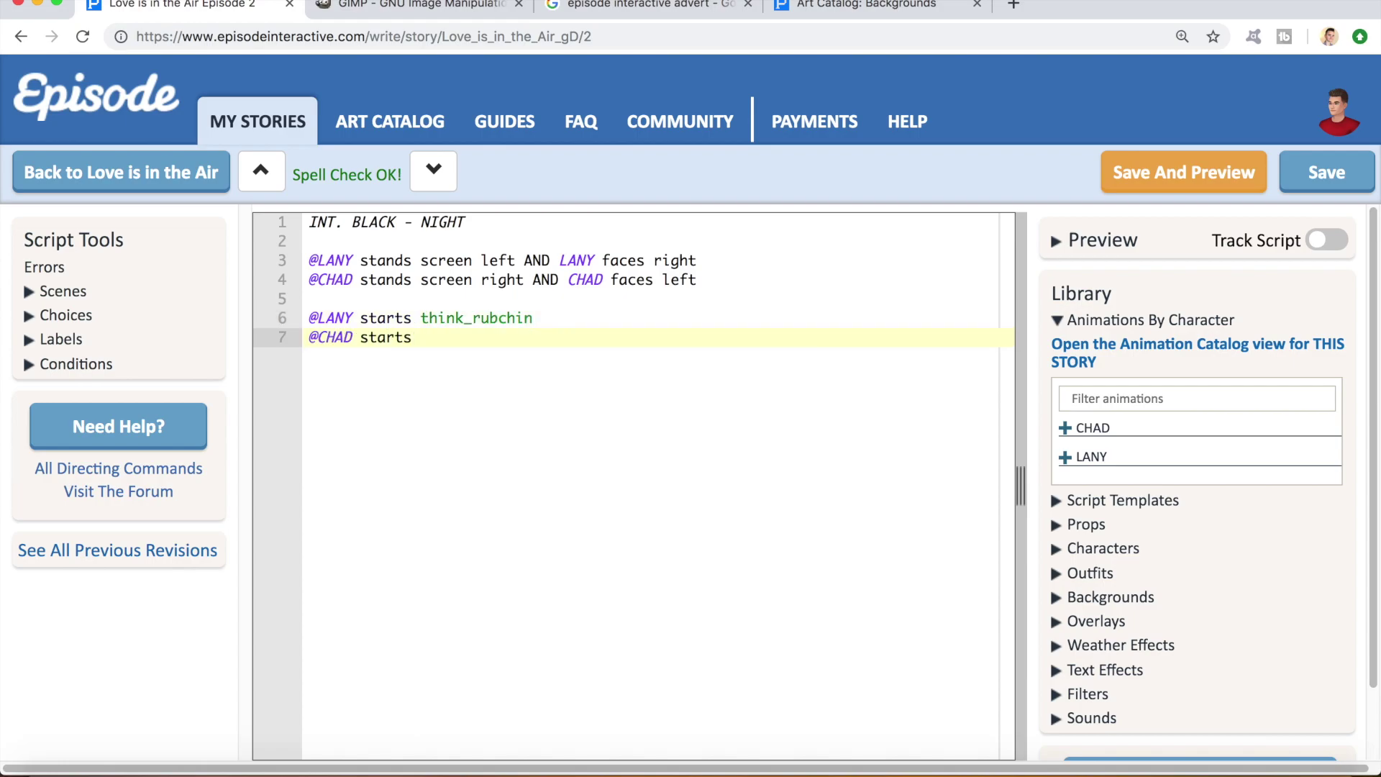
{"action": "type", "text": "flir"}
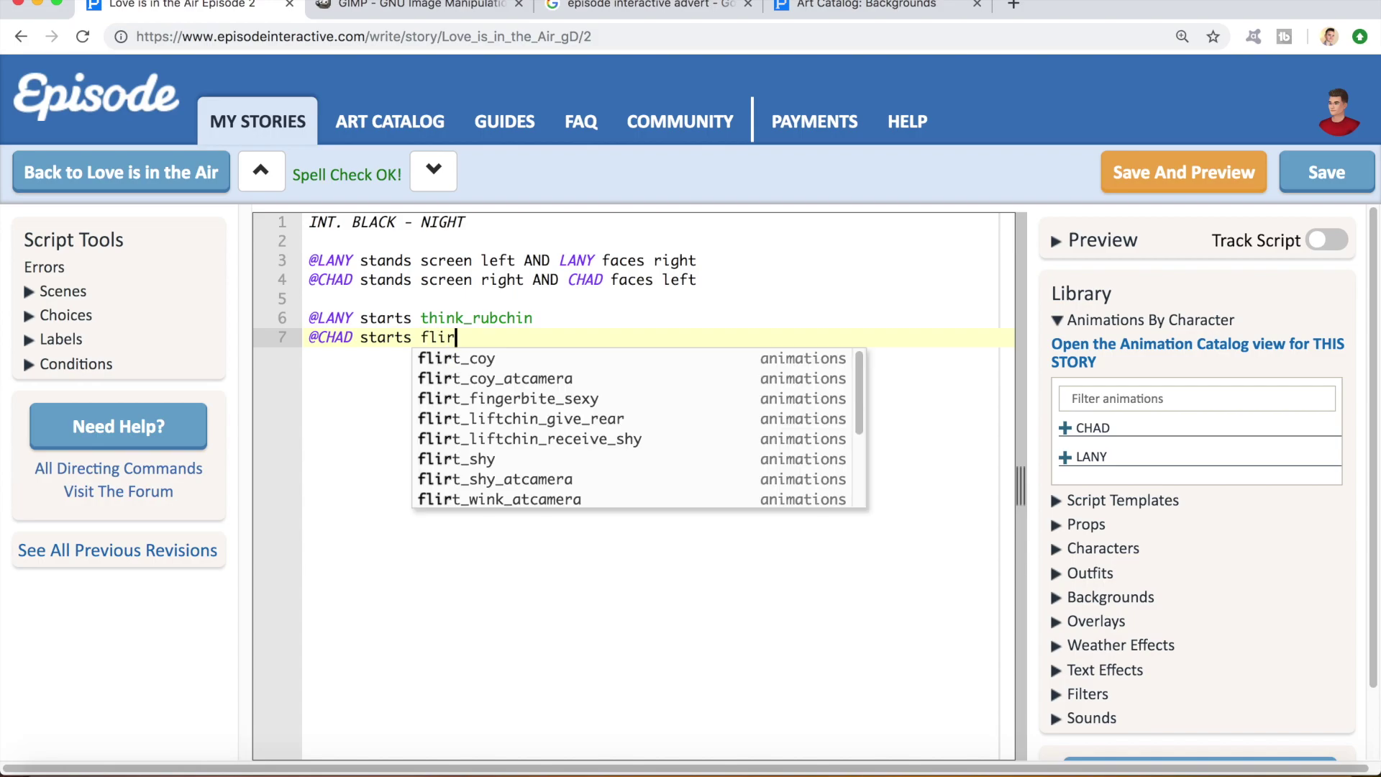
{"action": "type", "text": "t_wink"}
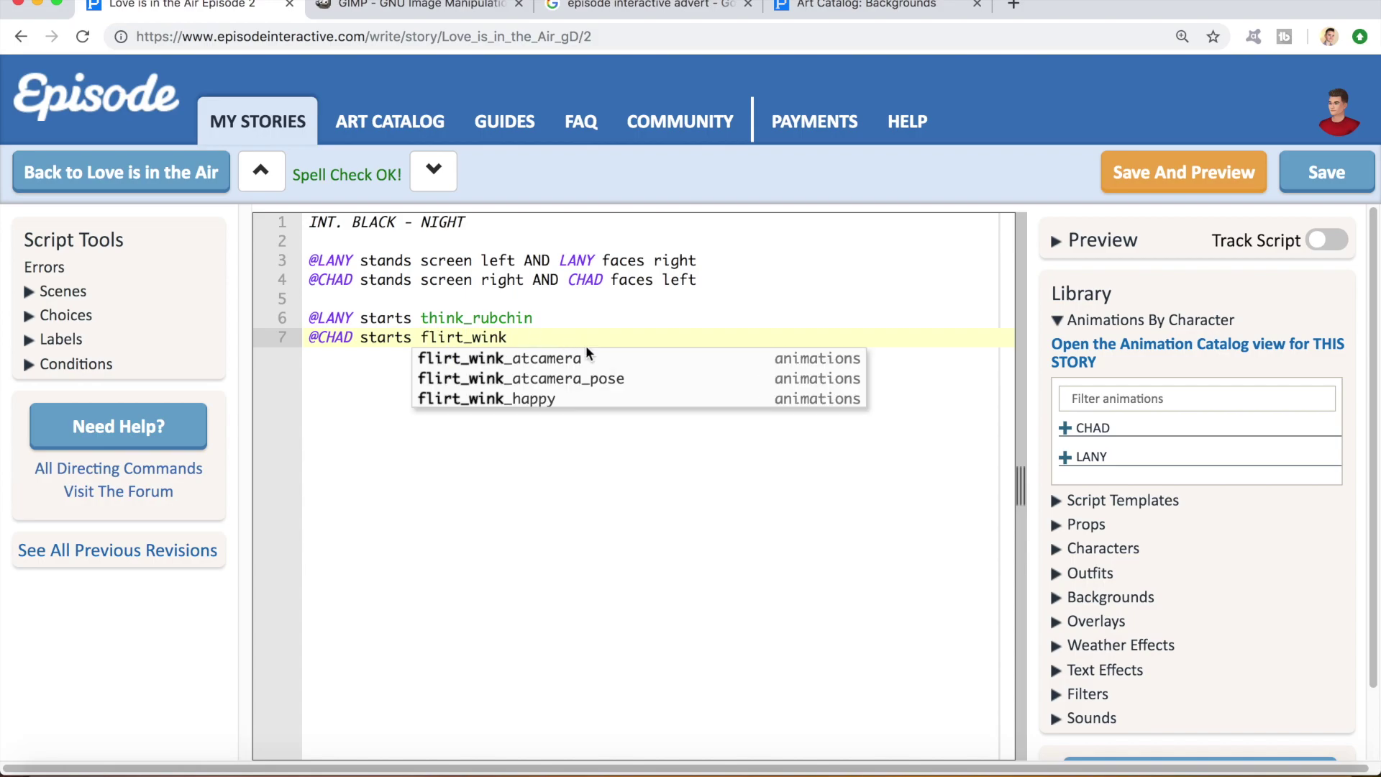
{"action": "left_click", "coordinate": [574, 357]}
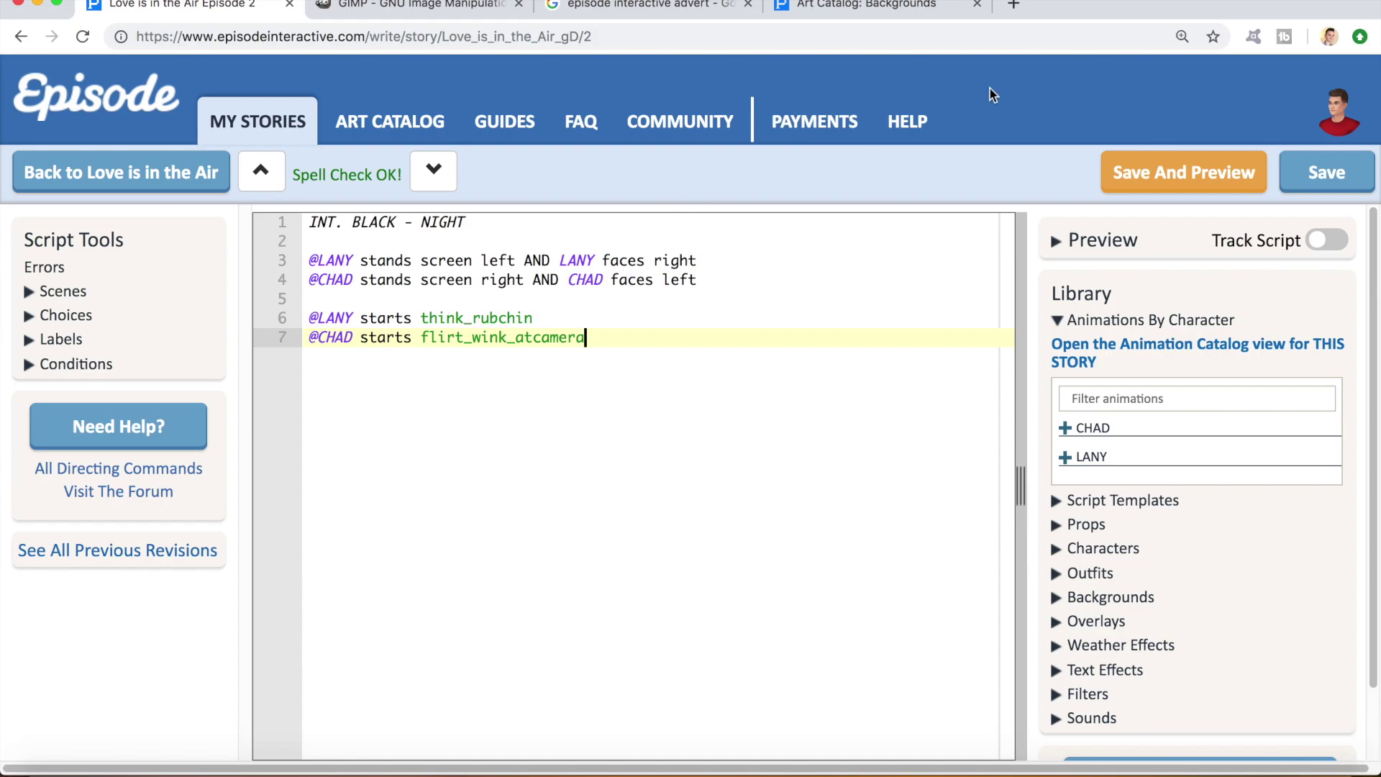
Save and preview the scene, then enlarge Lany and move her down so her torso shows
{"action": "left_click", "coordinate": [1156, 179]}
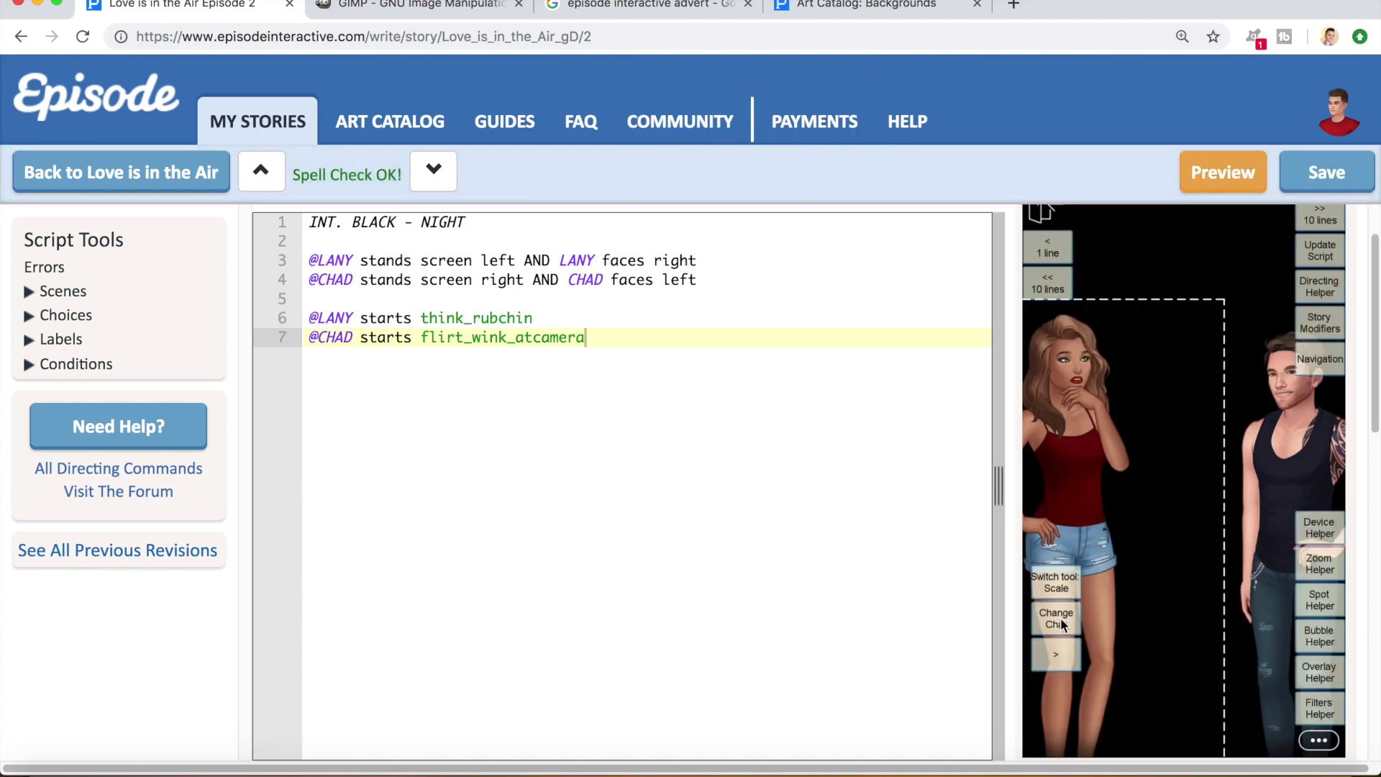
{"action": "left_click", "coordinate": [1063, 586]}
{"action": "left_click_drag", "start_coordinate": [1099, 516], "coordinate": [1162, 484]}
{"action": "left_click", "coordinate": [1057, 587]}
{"action": "left_click_drag", "start_coordinate": [1119, 355], "coordinate": [1208, 615]}
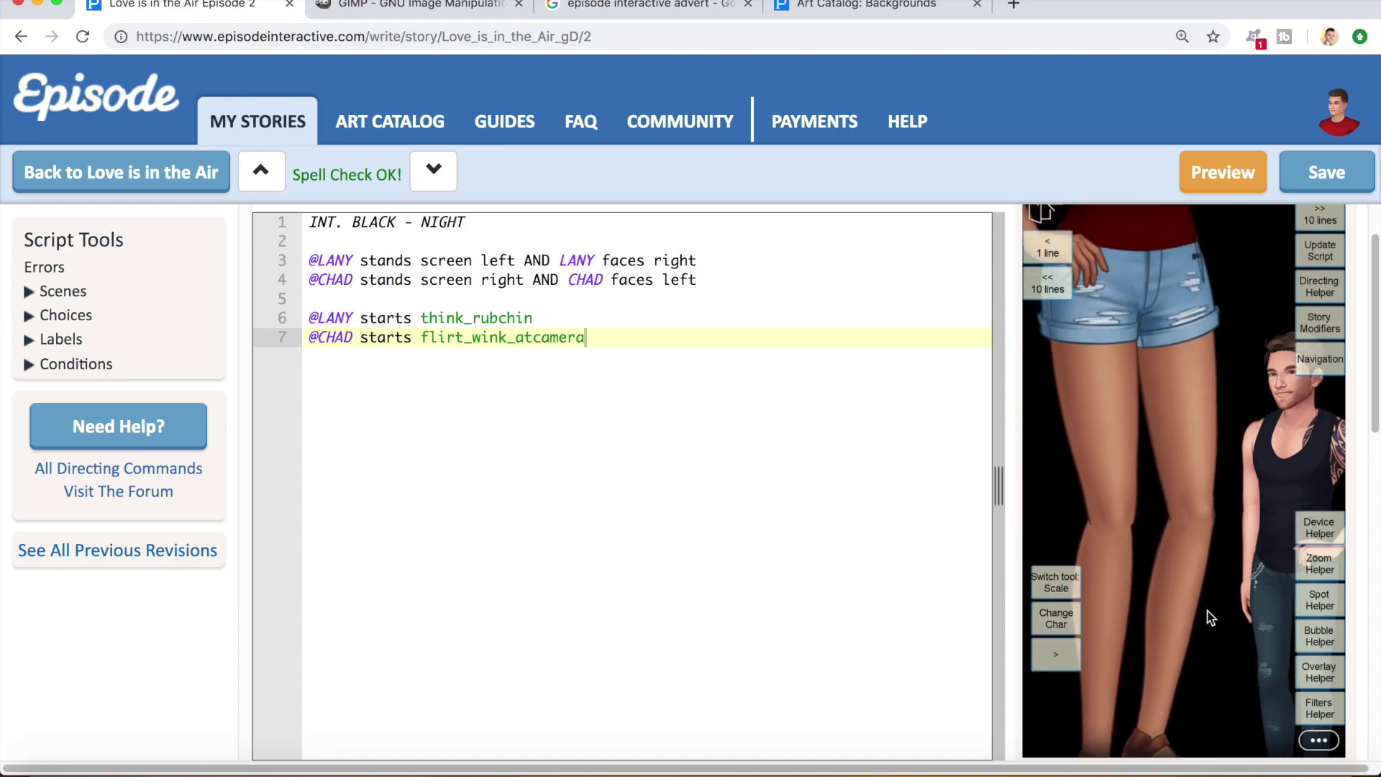
{"action": "left_click_drag", "start_coordinate": [1196, 422], "coordinate": [1162, 425]}
Move Chad up and left beside Lany, then start a new script line
{"action": "left_click", "coordinate": [1075, 582]}
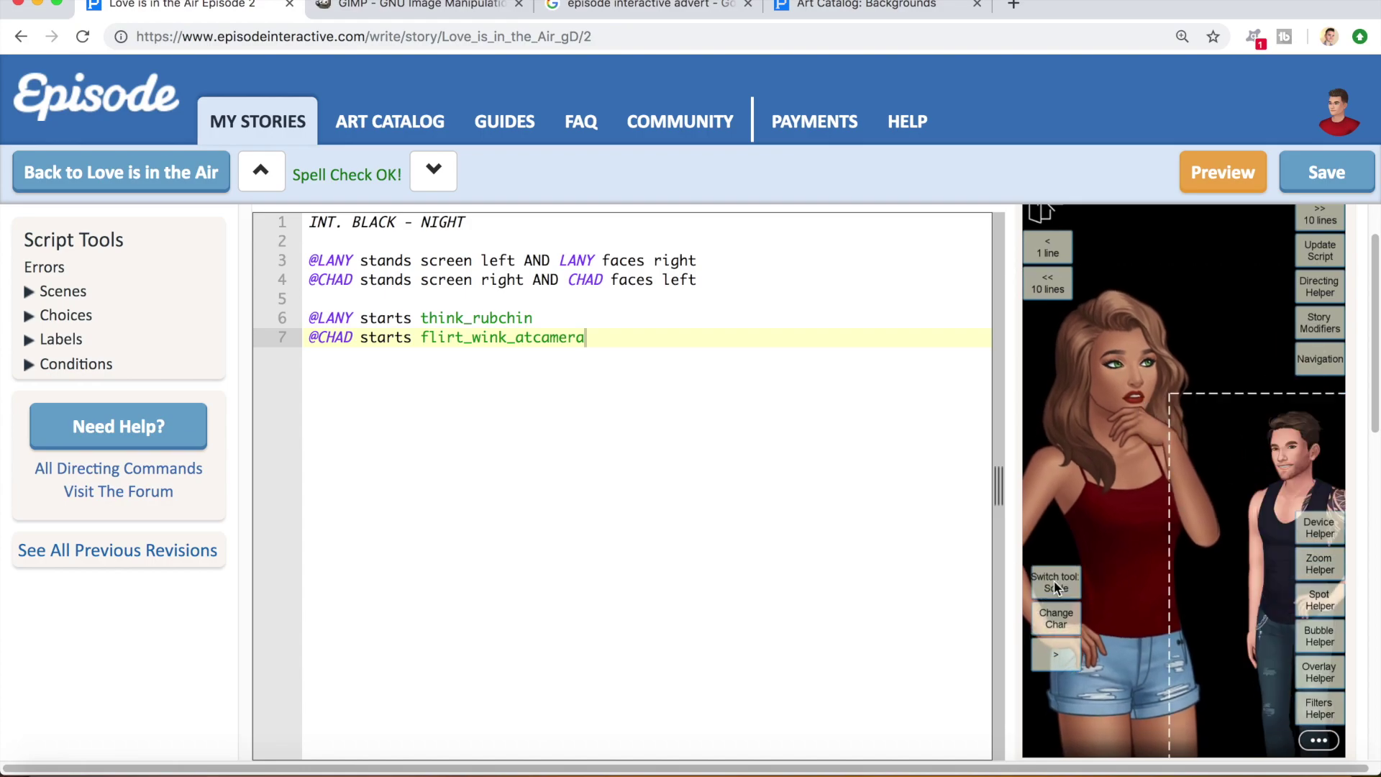
{"action": "left_click_drag", "start_coordinate": [1248, 596], "coordinate": [1234, 446]}
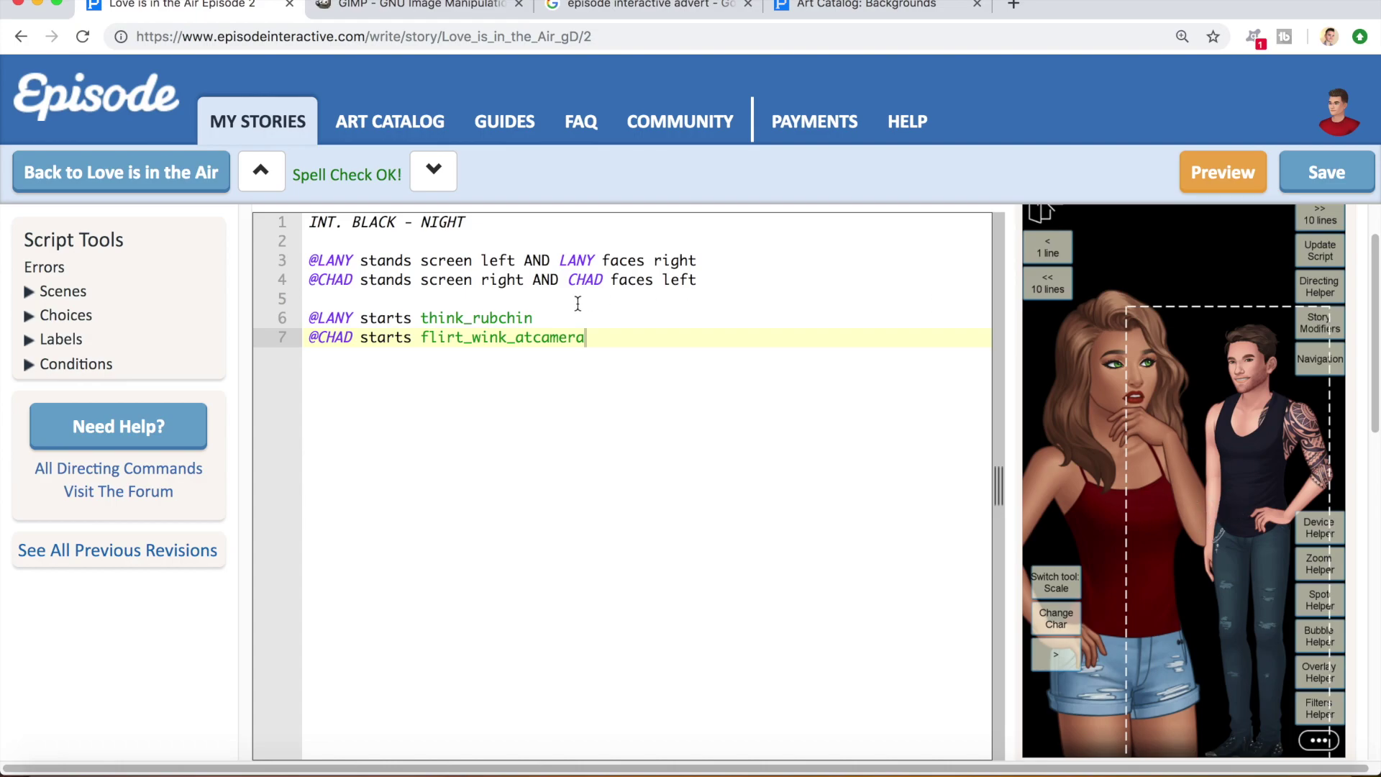
{"action": "key", "text": "Return"}
{"action": "key", "text": "Return"}
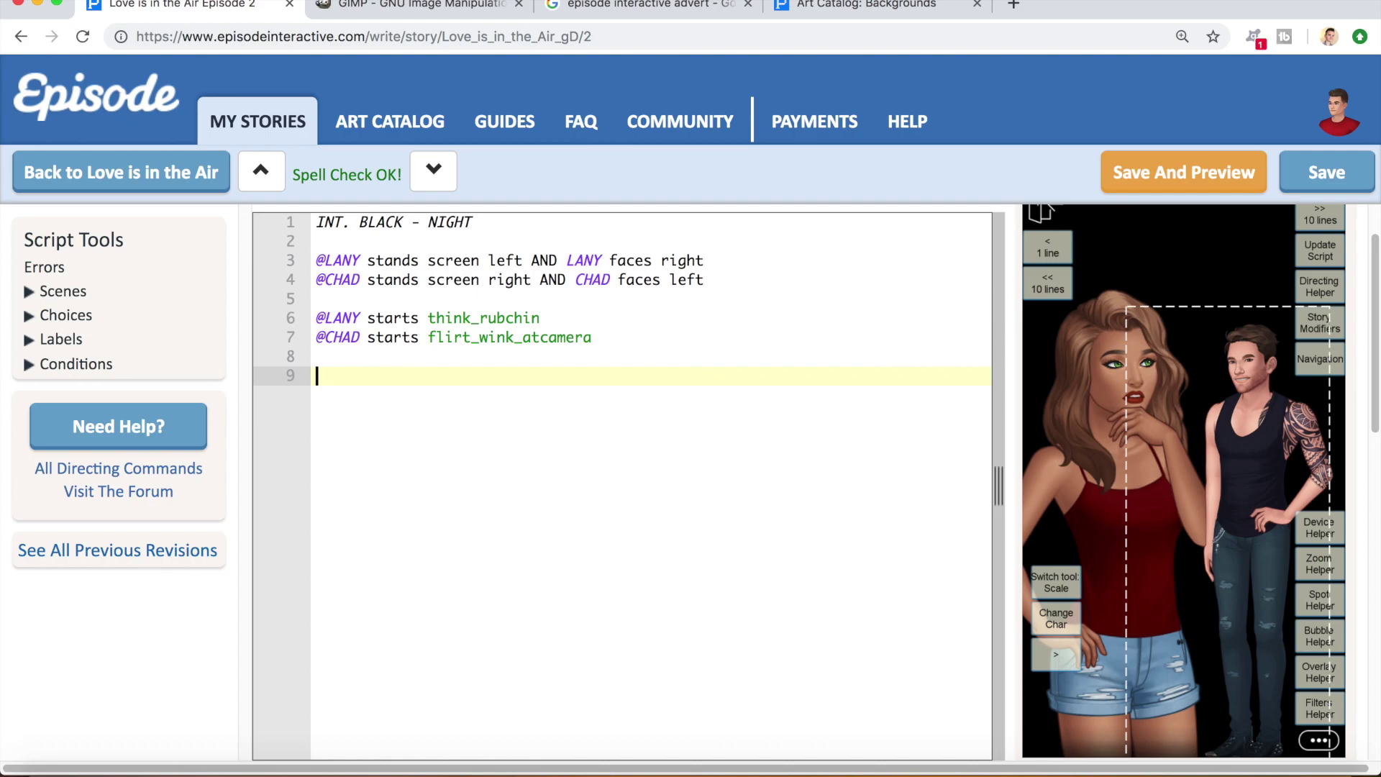
Add script lines moving Chad to layer 1 and Lany to layer 2
{"action": "type", "text": "@CHAD "}
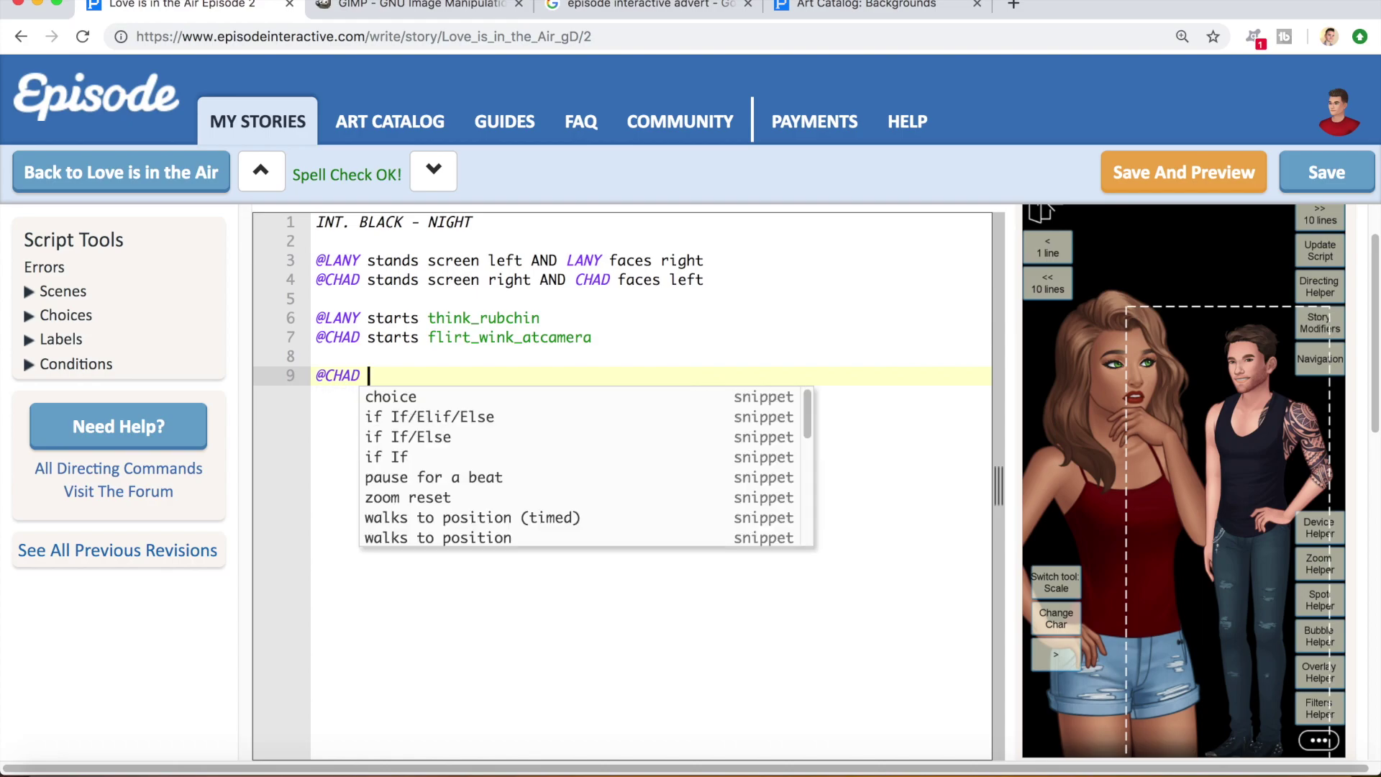
{"action": "type", "text": "moves to layer 1"}
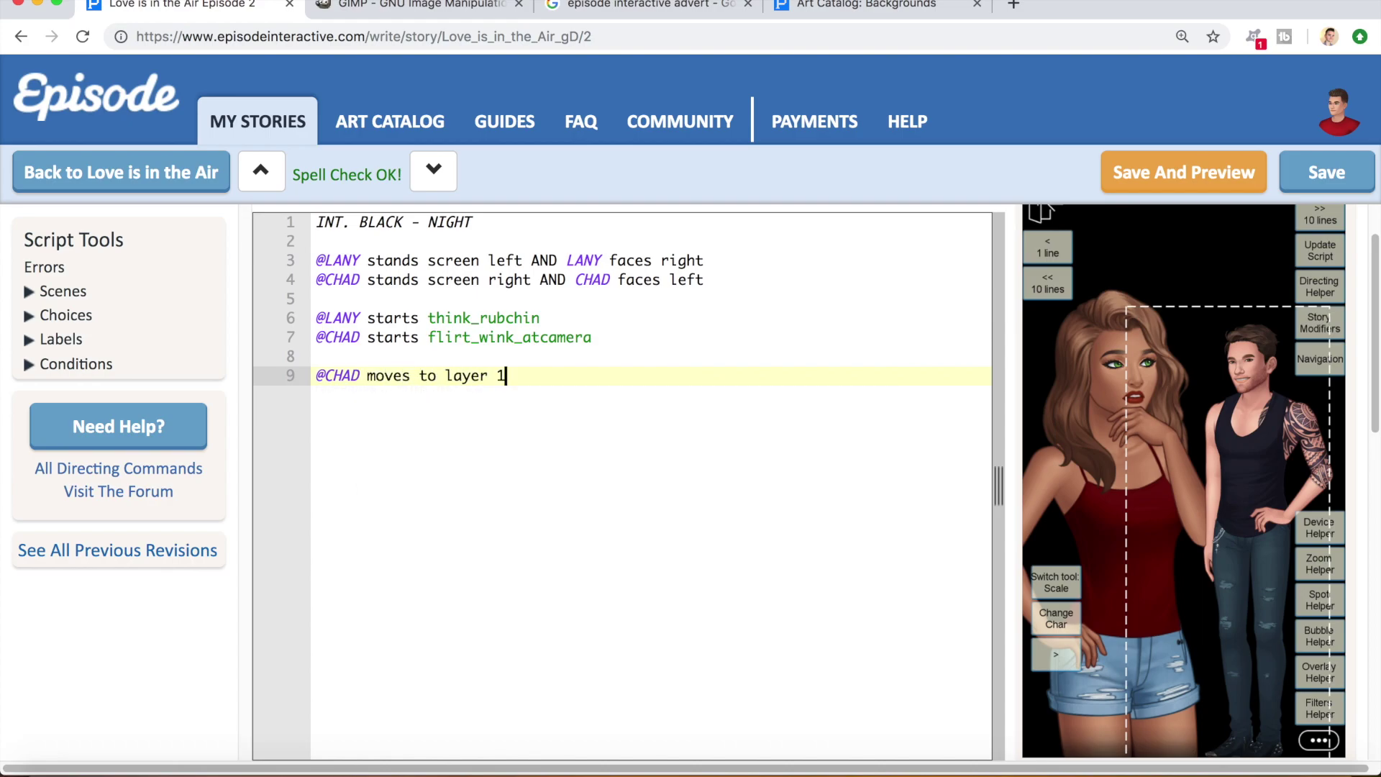
{"action": "key", "text": "Return"}
{"action": "type", "text": "@LANY "}
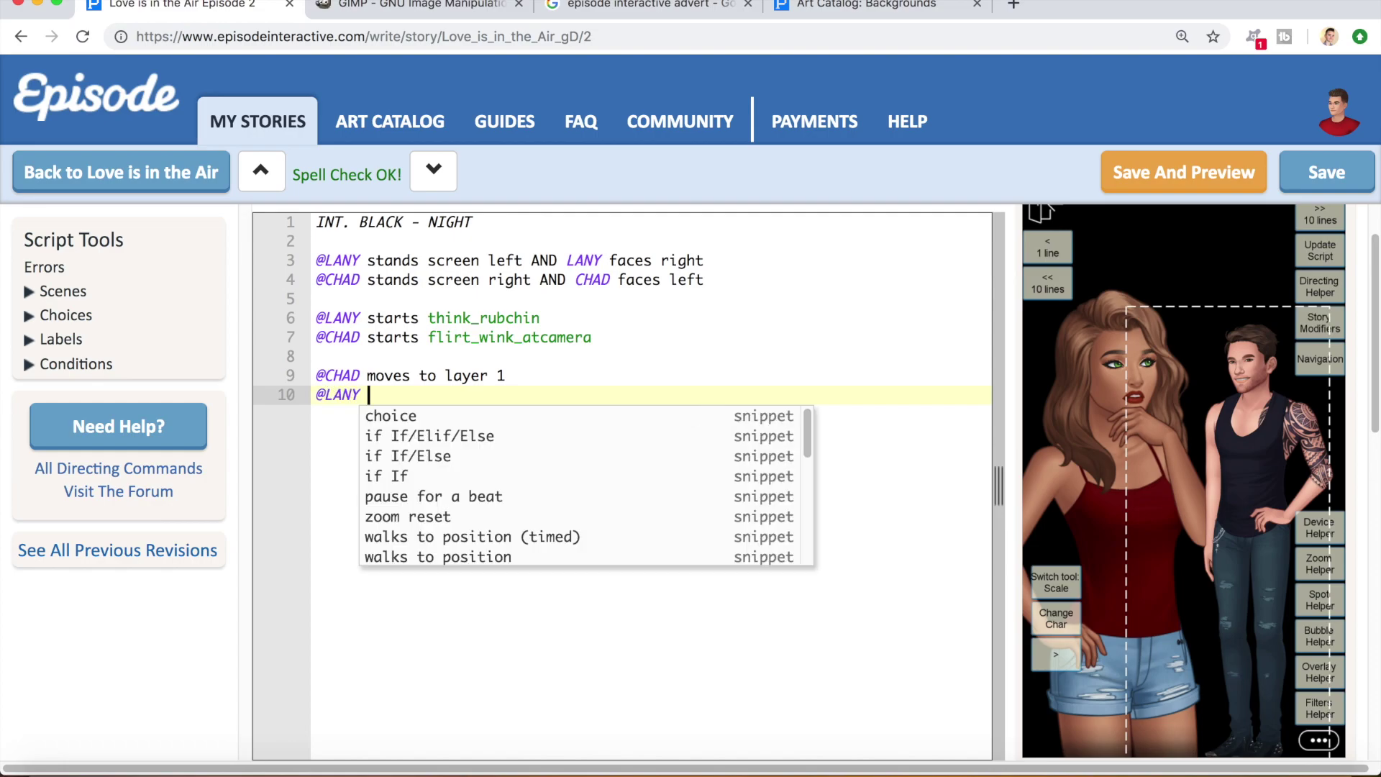
{"action": "type", "text": "moves to layer 2"}
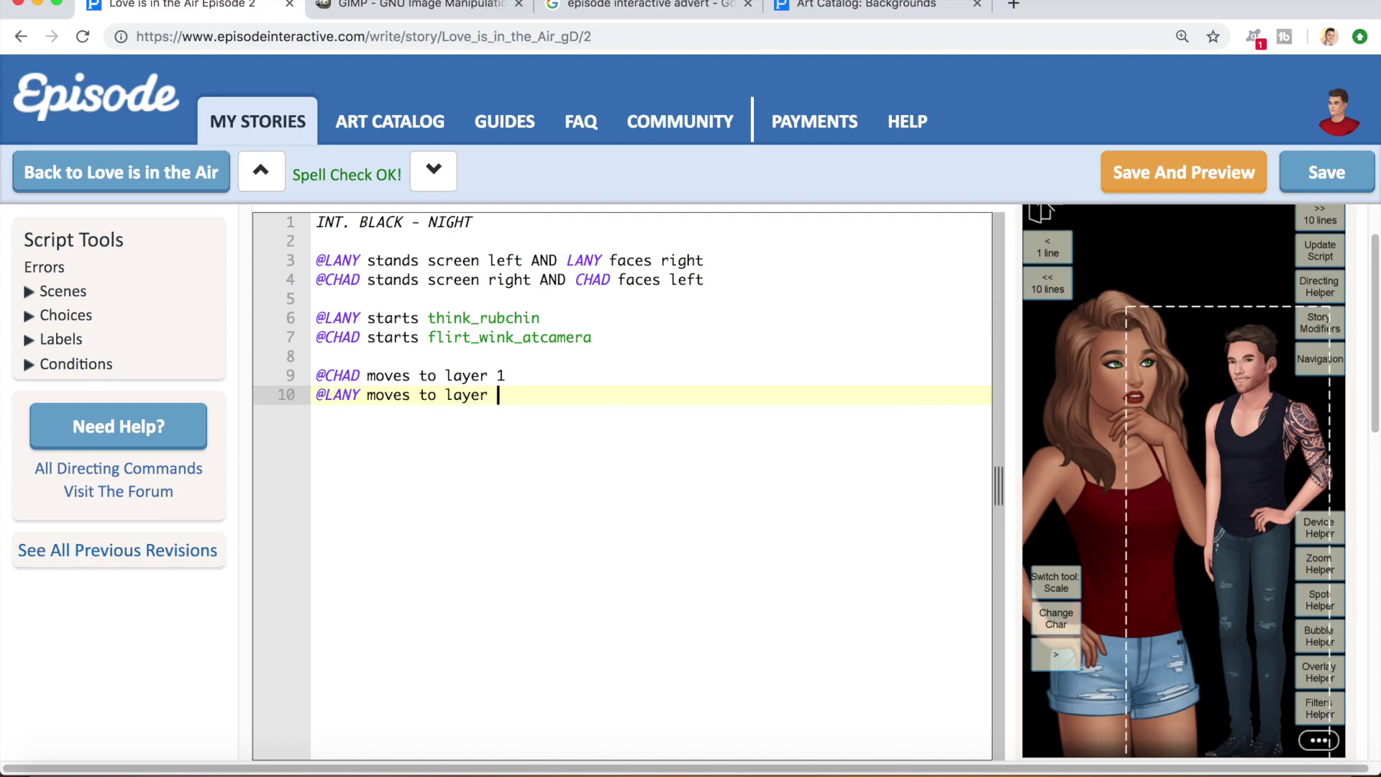
{"action": "left_click_drag", "start_coordinate": [532, 394], "coordinate": [453, 394]}
{"action": "left_click", "coordinate": [538, 395]}
Nudge Lany lower, then replace Chad's stands-screen line with his spot 1.129 222 88 command
{"action": "left_click", "coordinate": [1069, 610]}
{"action": "left_click", "coordinate": [1056, 583]}
{"action": "left_click_drag", "start_coordinate": [1186, 476], "coordinate": [1187, 478]}
{"action": "left_click", "coordinate": [1057, 585]}
{"action": "left_click", "coordinate": [1056, 619]}
{"action": "scroll", "coordinate": [1221, 391], "scroll_direction": "down", "scroll_amount": 4}
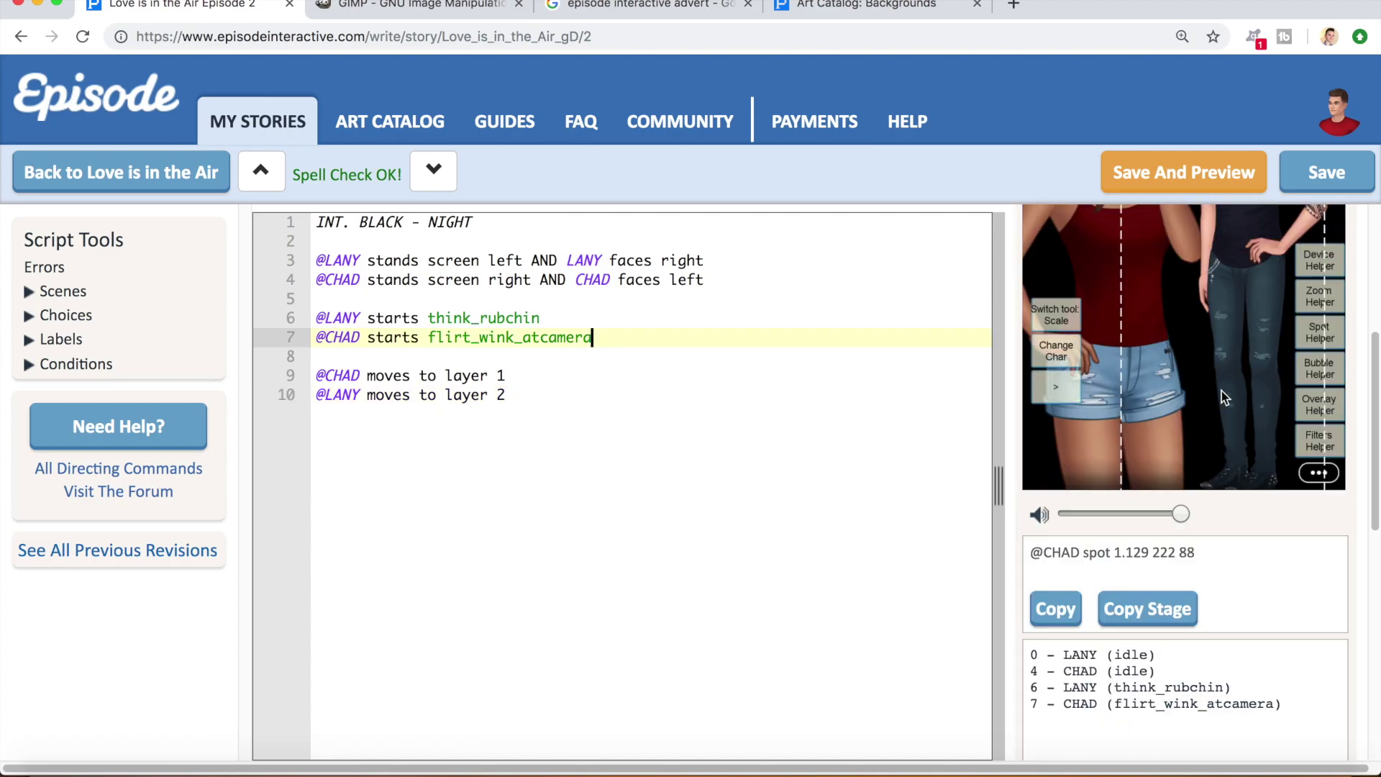
{"action": "left_click", "coordinate": [1049, 608]}
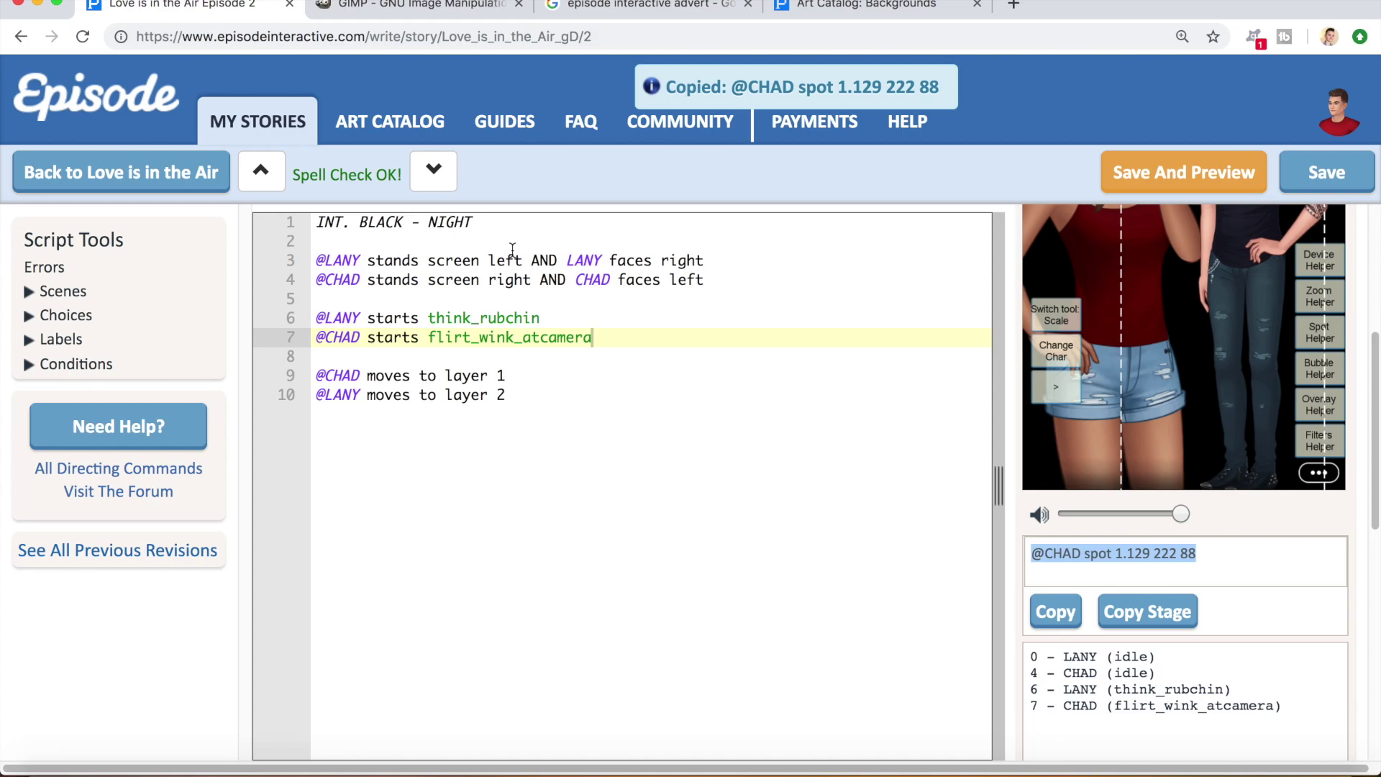
{"action": "left_click_drag", "start_coordinate": [531, 279], "coordinate": [314, 280]}
{"action": "key", "text": "super+v"}
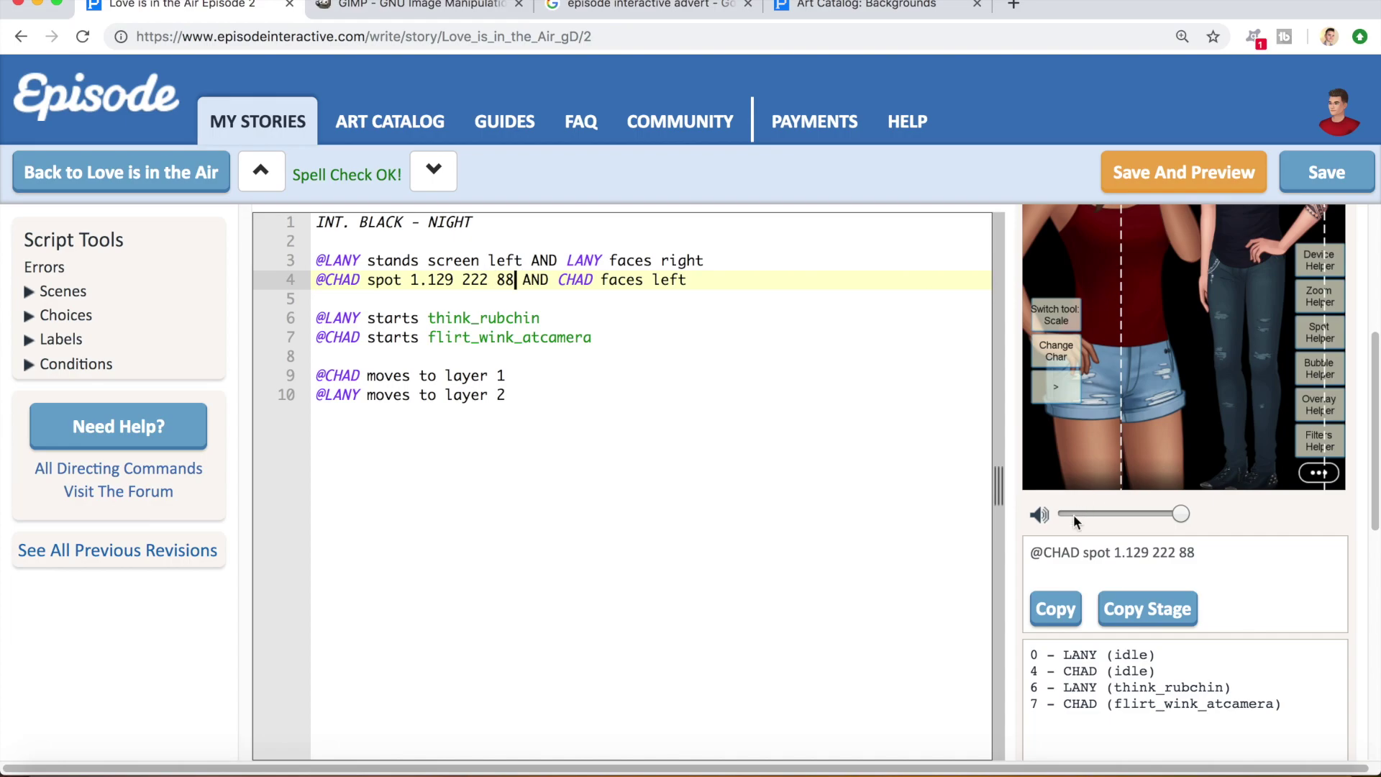
Replace Lany's stands-screen line with her spot 1.958 95 -341 command
{"action": "left_click", "coordinate": [1063, 356]}
{"action": "left_click", "coordinate": [1064, 612]}
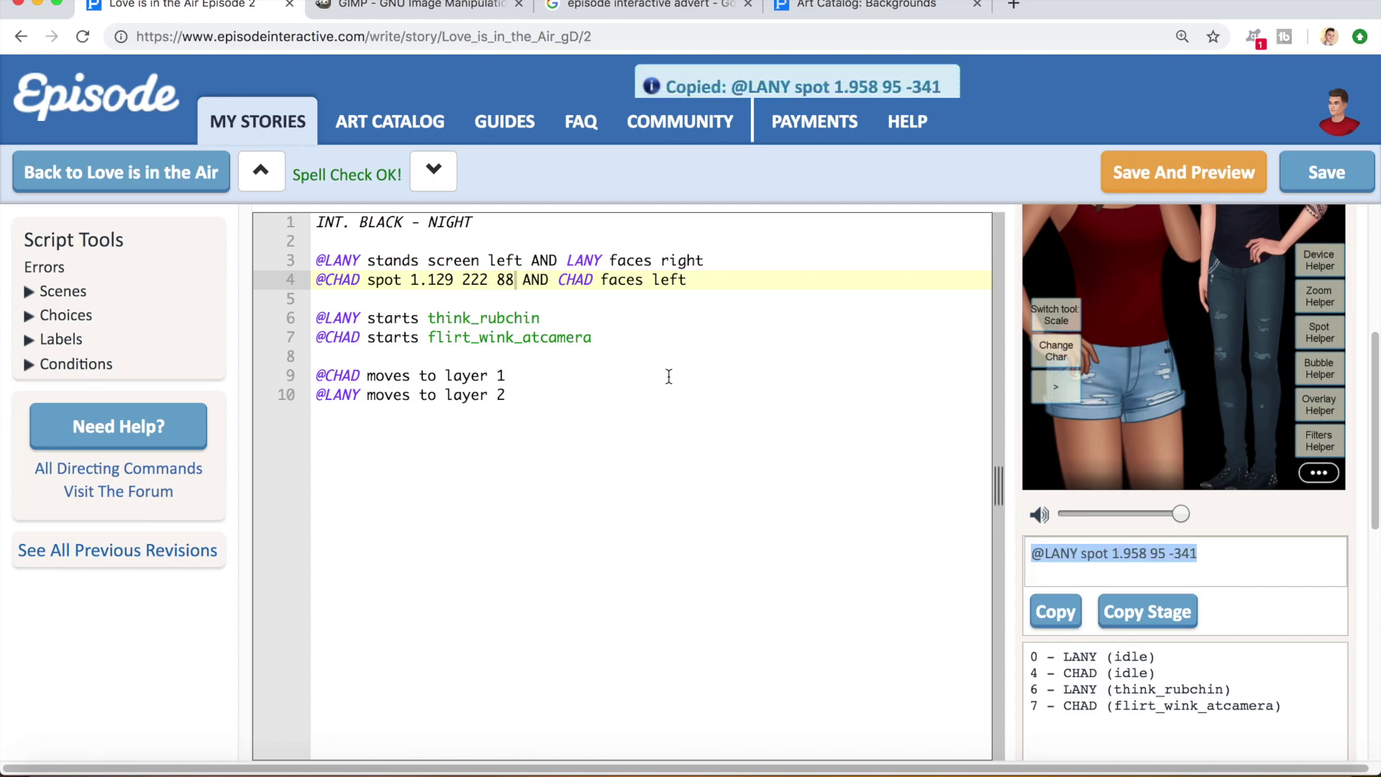
{"action": "left_click_drag", "start_coordinate": [520, 261], "coordinate": [304, 253]}
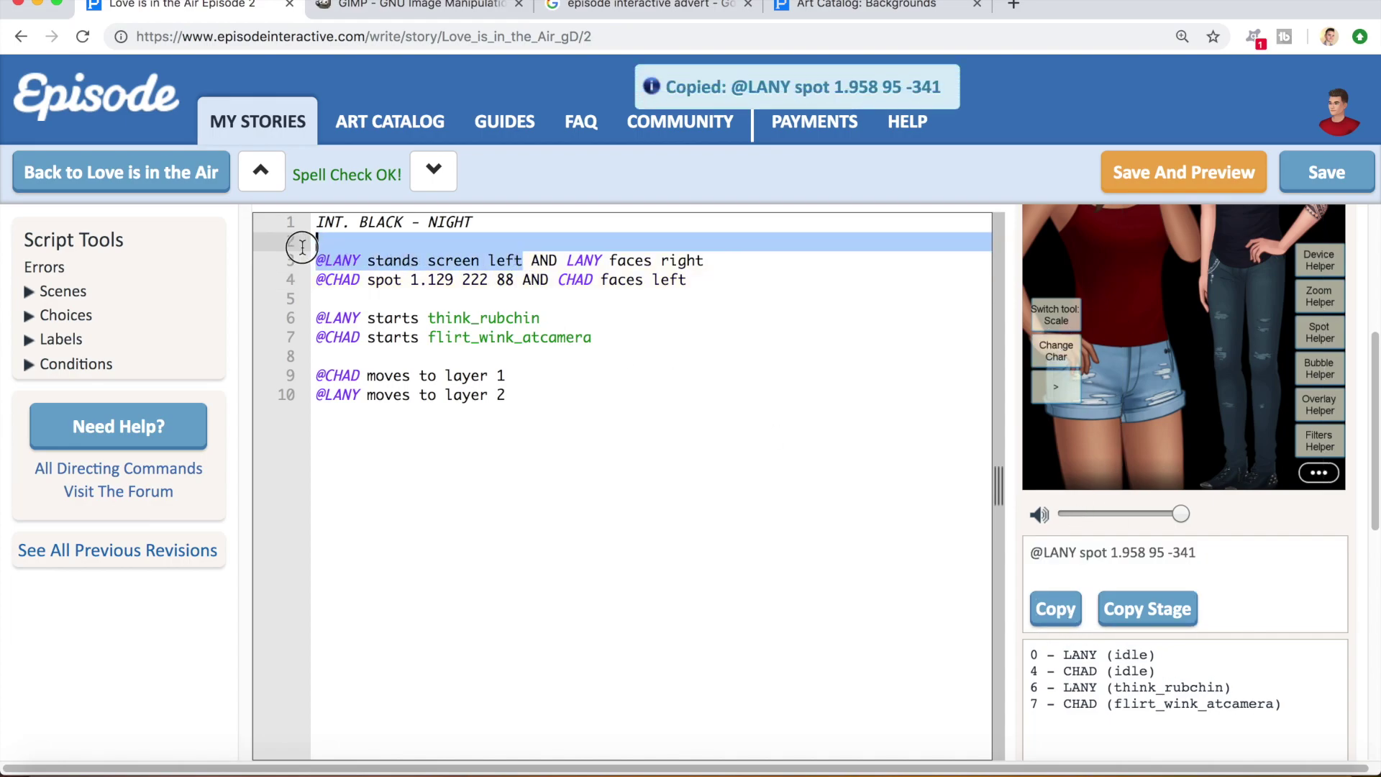
{"action": "key", "text": "super+v"}
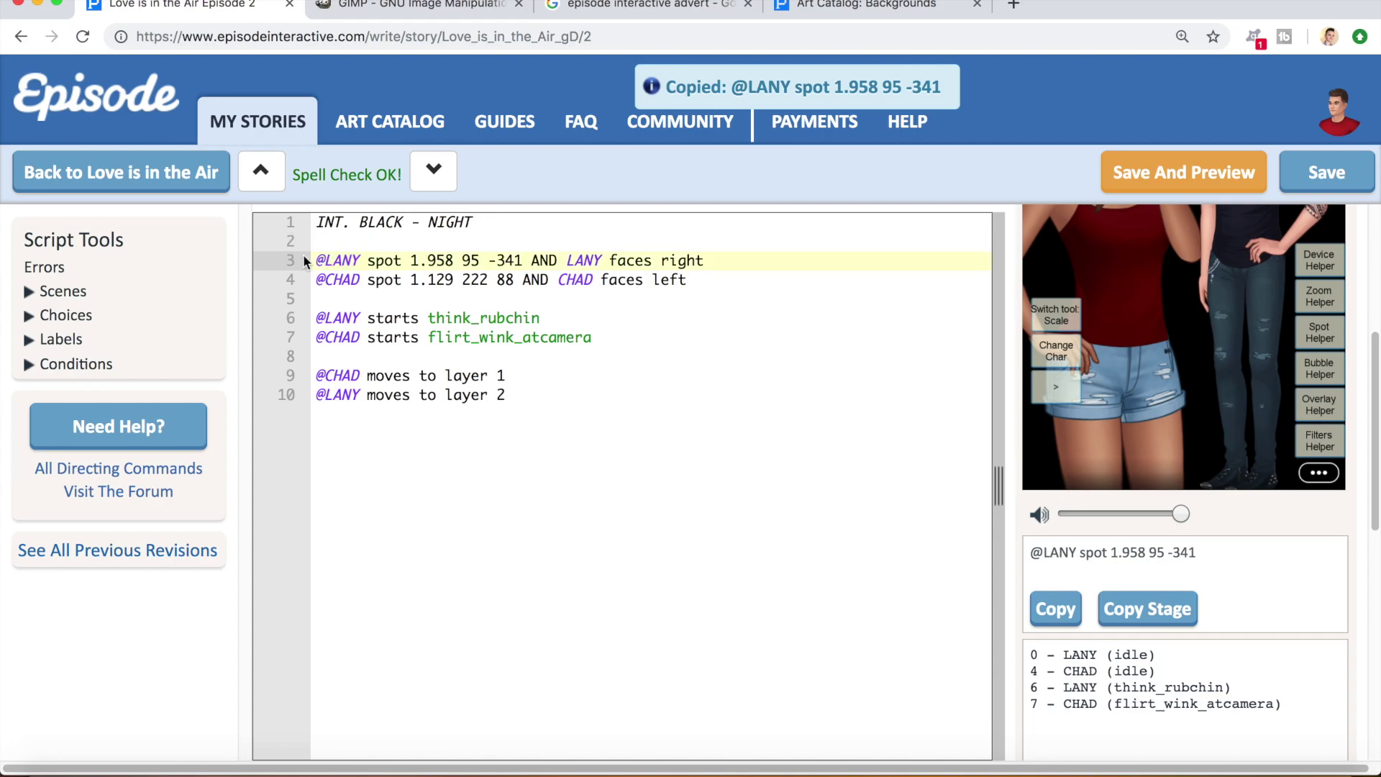
{"action": "left_click", "coordinate": [1183, 174]}
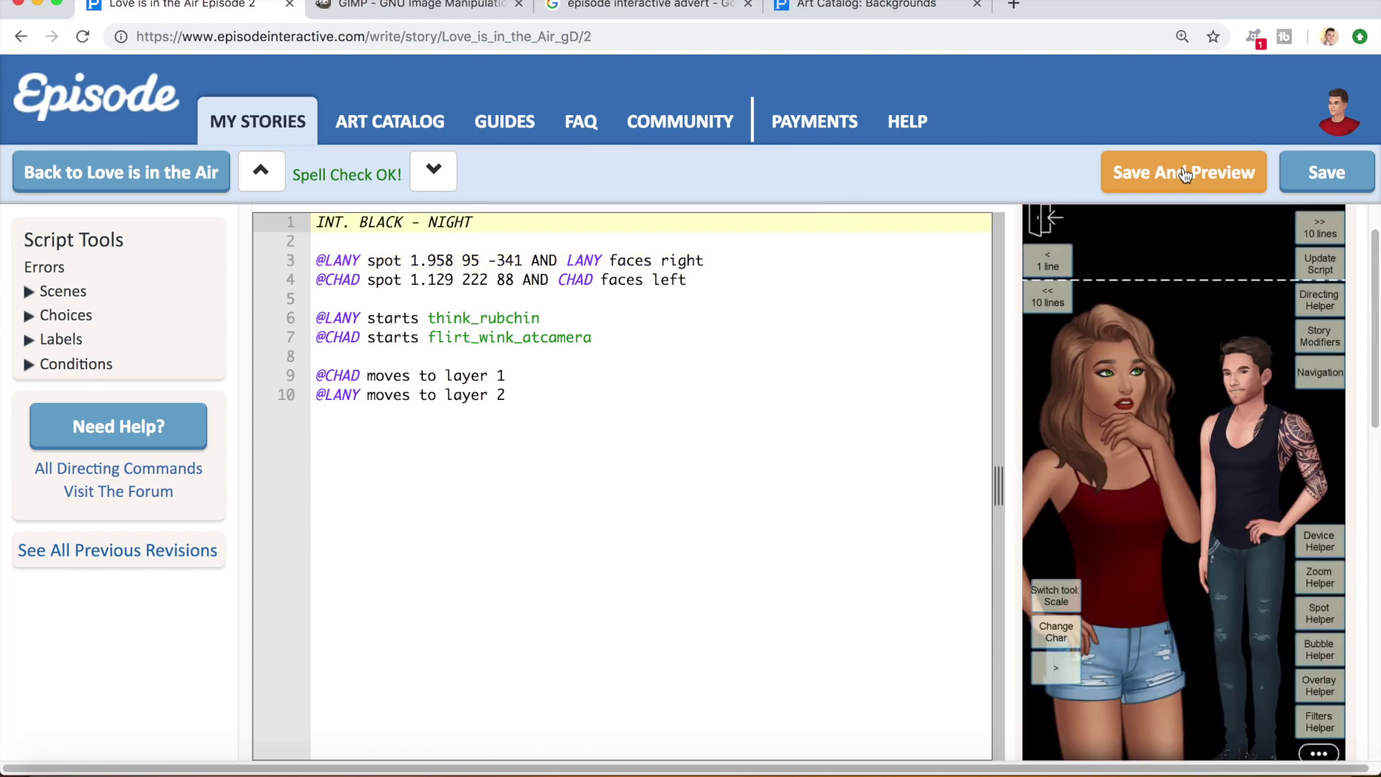
Save the chapter and preview the ten-line scene from line 1
{"action": "left_click", "coordinate": [1185, 175]}
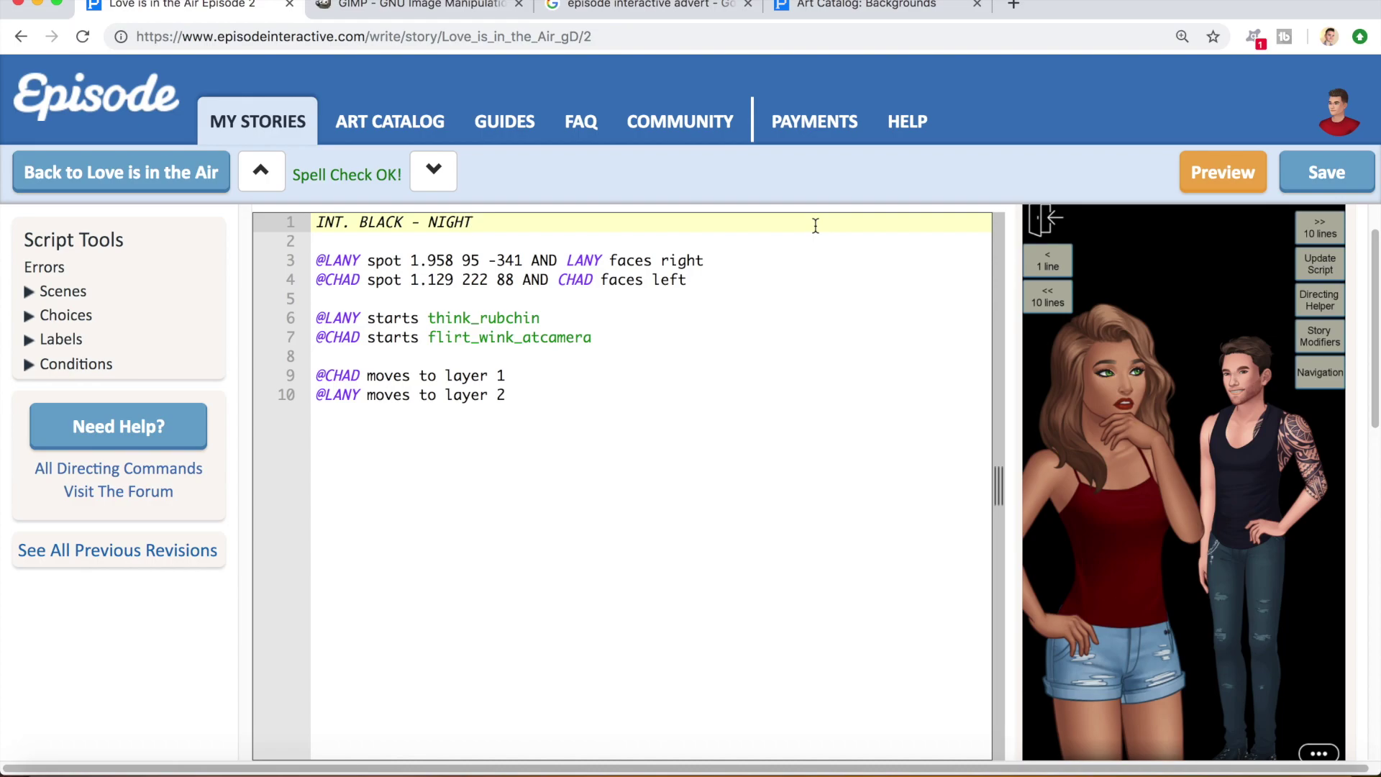
Add LANY's dialogue line 'Am I in love?' after the layer commands
{"action": "left_click", "coordinate": [696, 487]}
{"action": "key", "text": "Return"}
{"action": "key", "text": "Return"}
{"action": "type", "text": "LAN"}
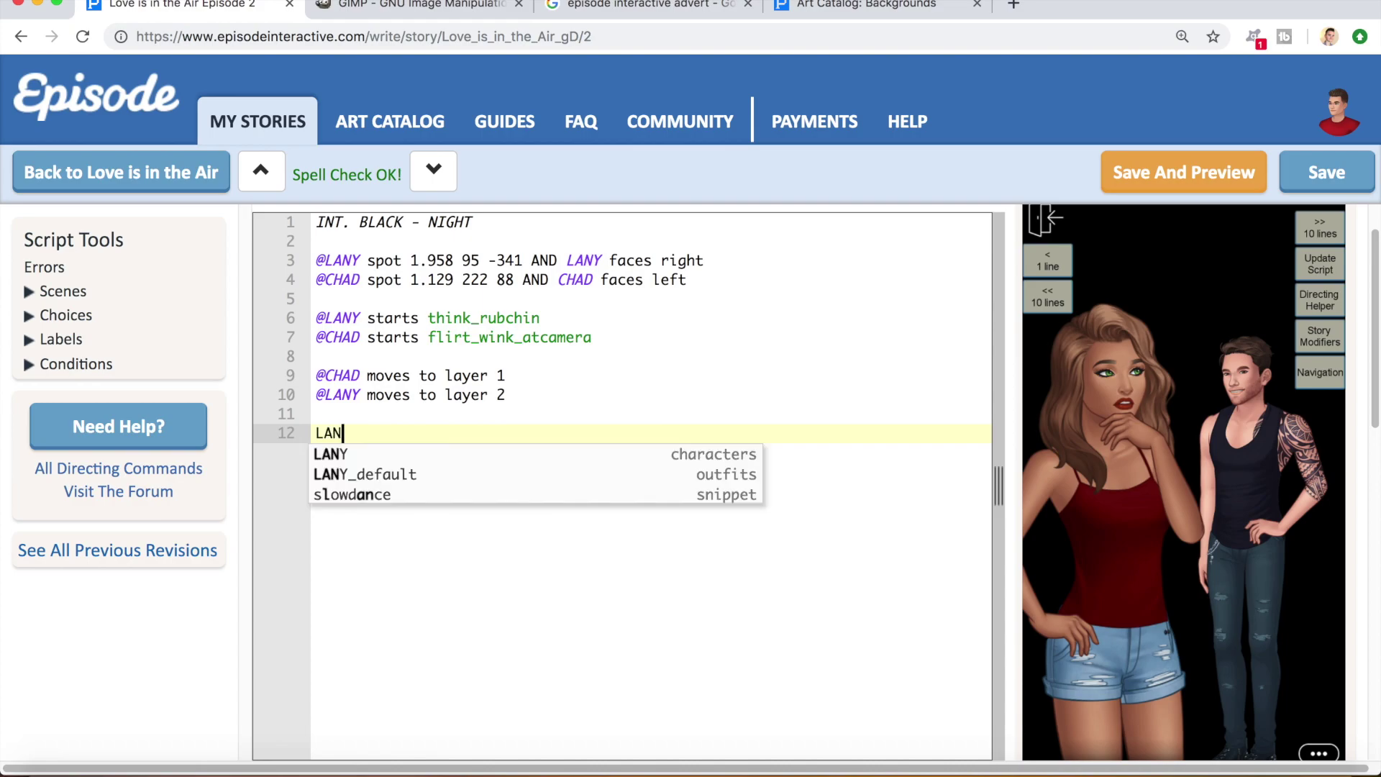
{"action": "type", "text": "Y"}
{"action": "key", "text": "Return"}
{"action": "type", "text": "Am I "}
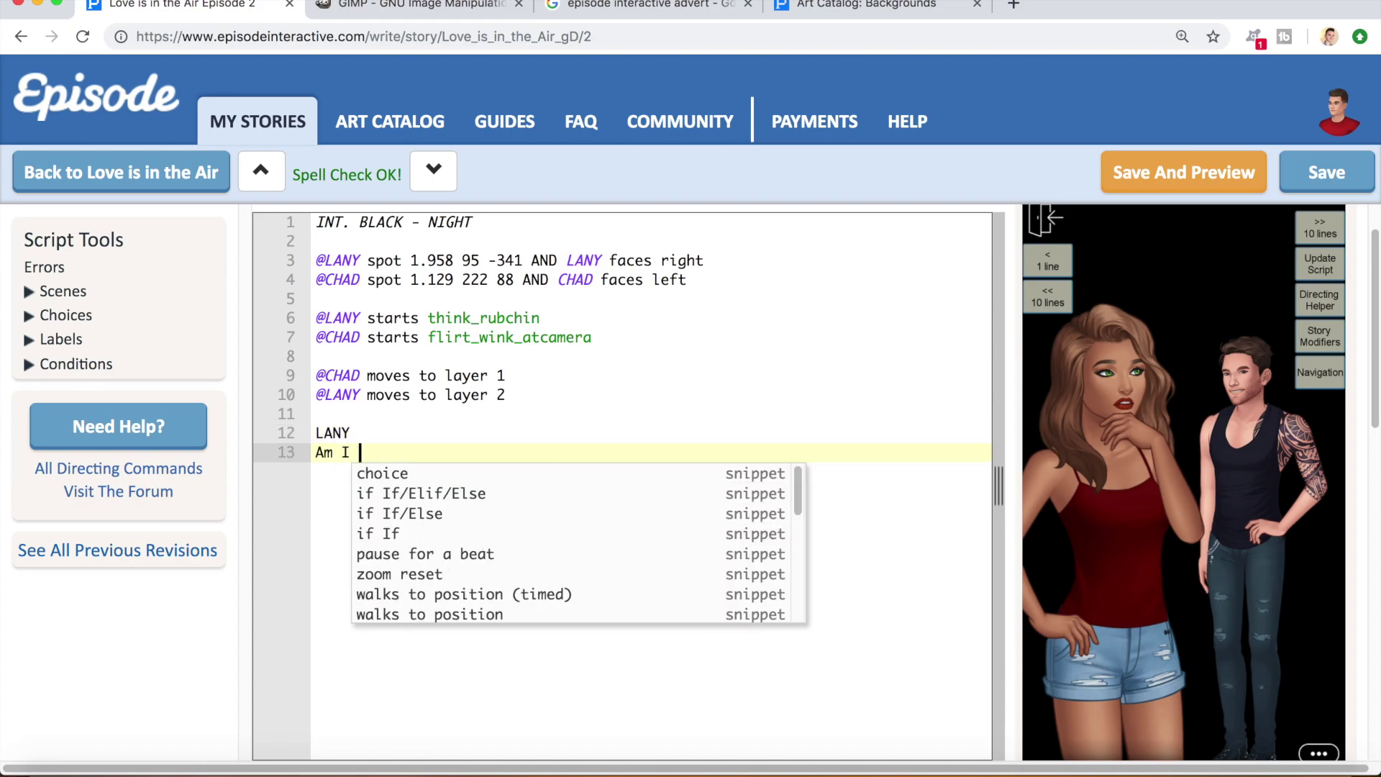
{"action": "type", "text": "in love"}
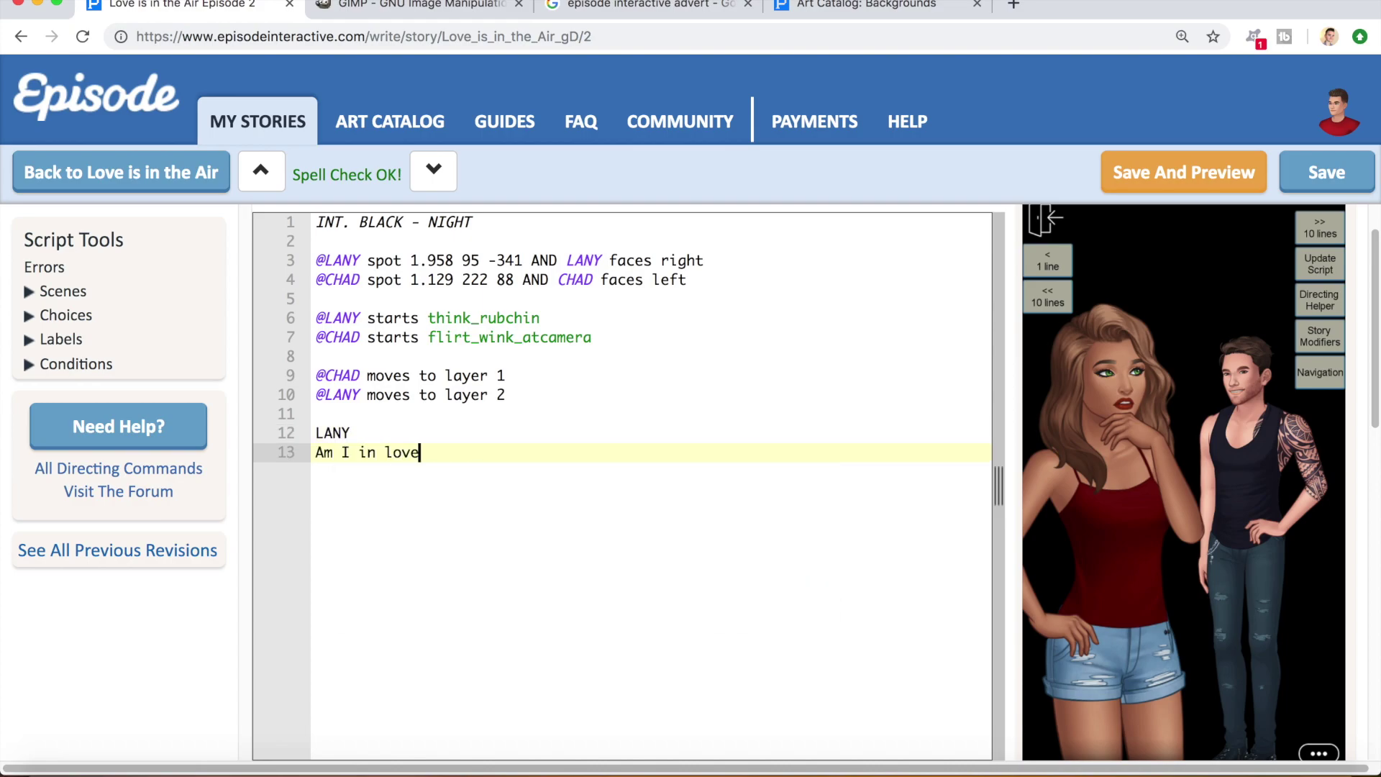
{"action": "type", "text": "?"}
{"action": "key", "text": "Return"}
{"action": "key", "text": "Return"}
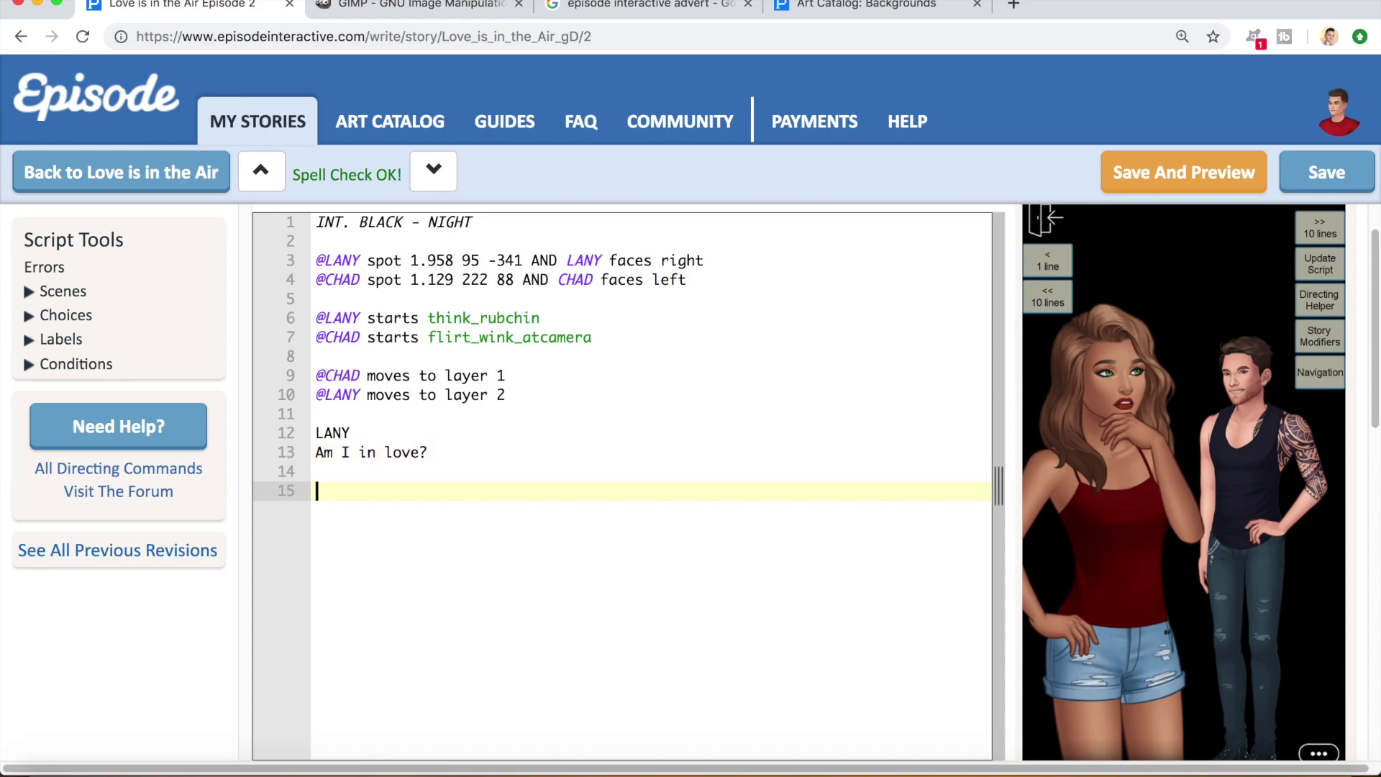
Add a choice with options 'Yes! He's the man of my dreams!' and 'No! The chemistry isn't there!'
{"action": "type", "text": "choice"}
{"action": "key", "text": "Return"}
{"action": "type", "text": "\""}
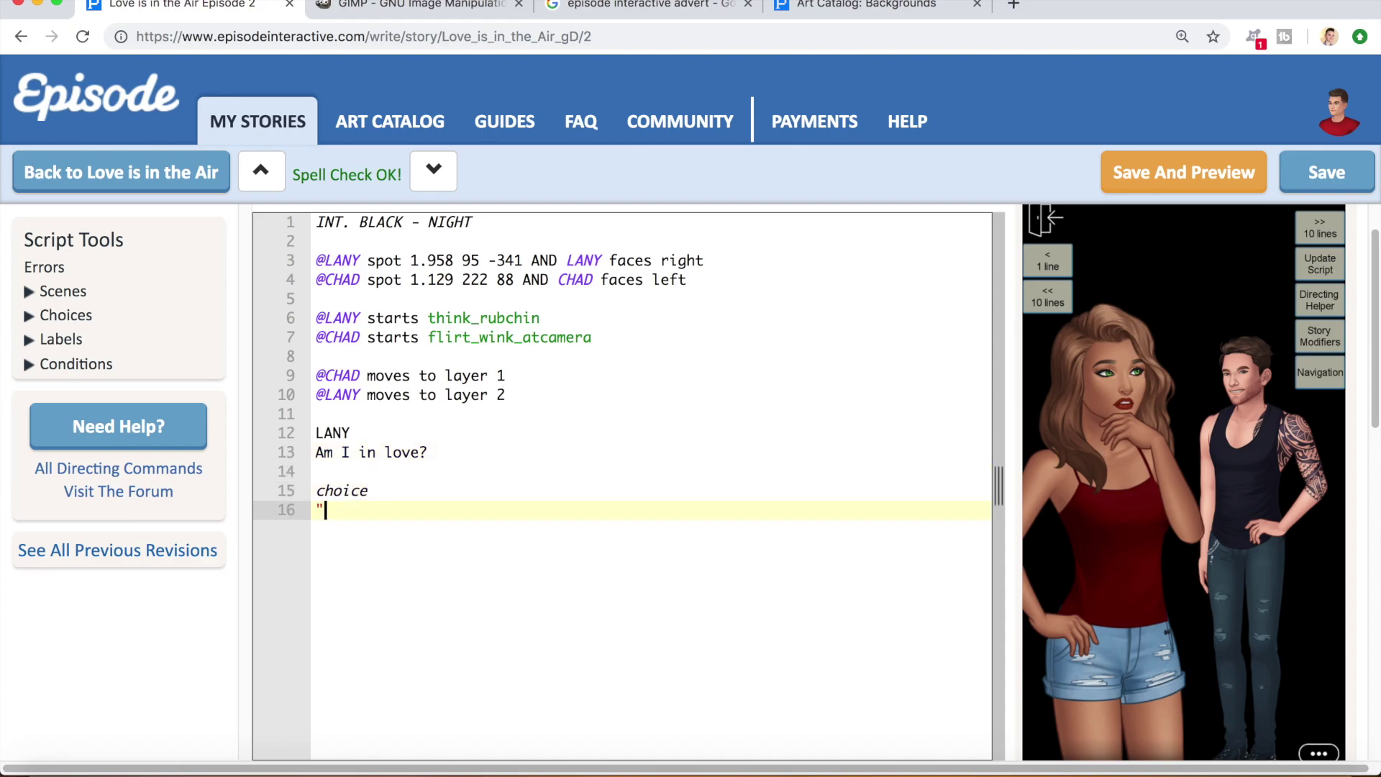
{"action": "type", "text": "Yes! He's the man "}
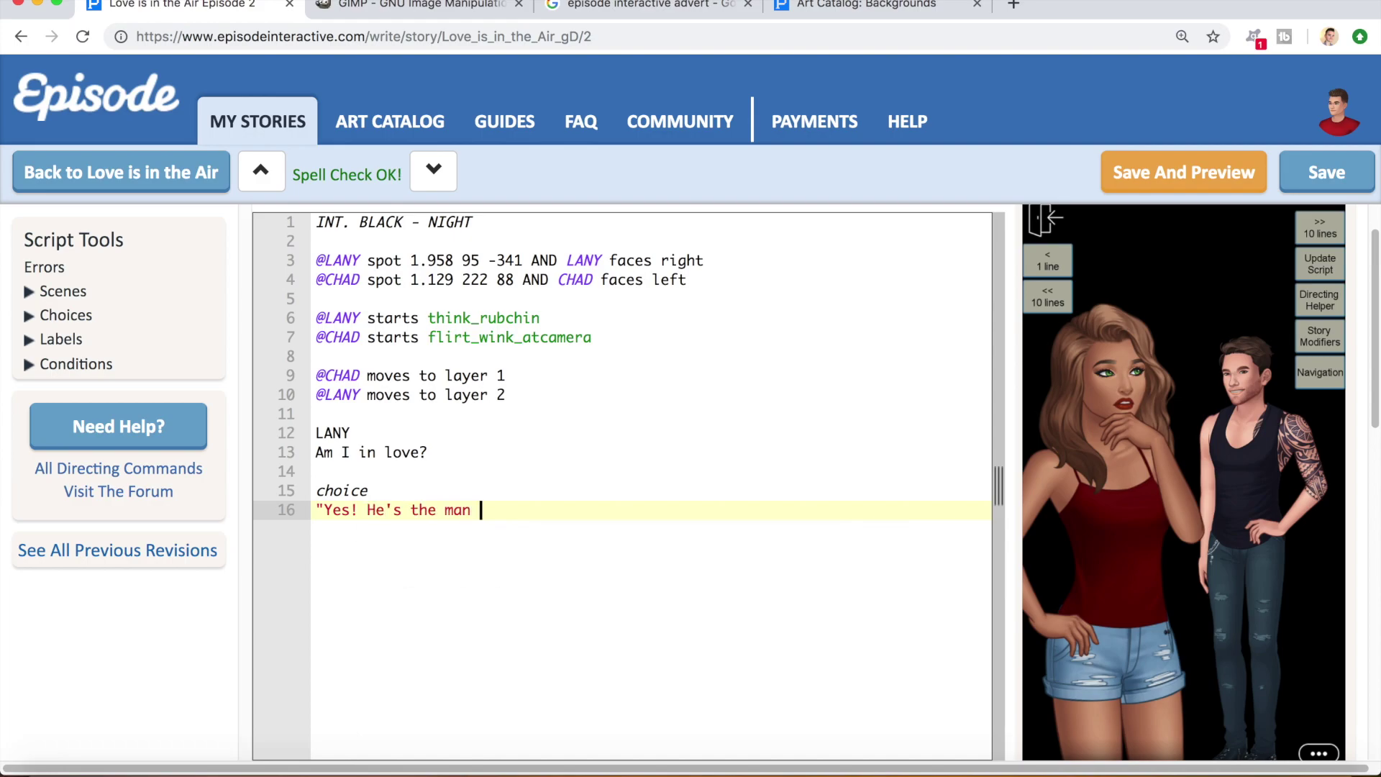
{"action": "type", "text": "of my dreams!\"{"}
{"action": "key", "text": "Return"}
{"action": "key", "text": "Return"}
{"action": "type", "text": "}"}
{"action": "key", "text": "Return"}
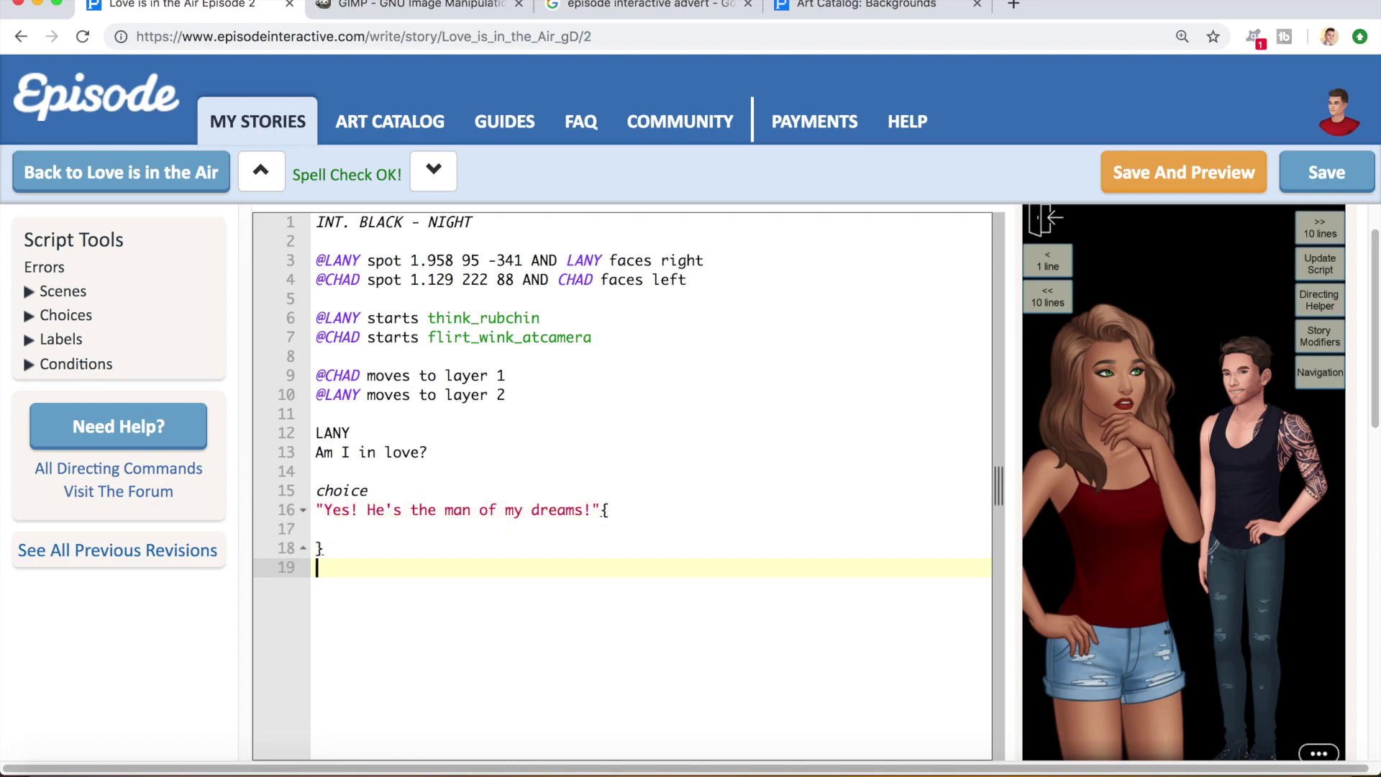
{"action": "type", "text": "\"No! "}
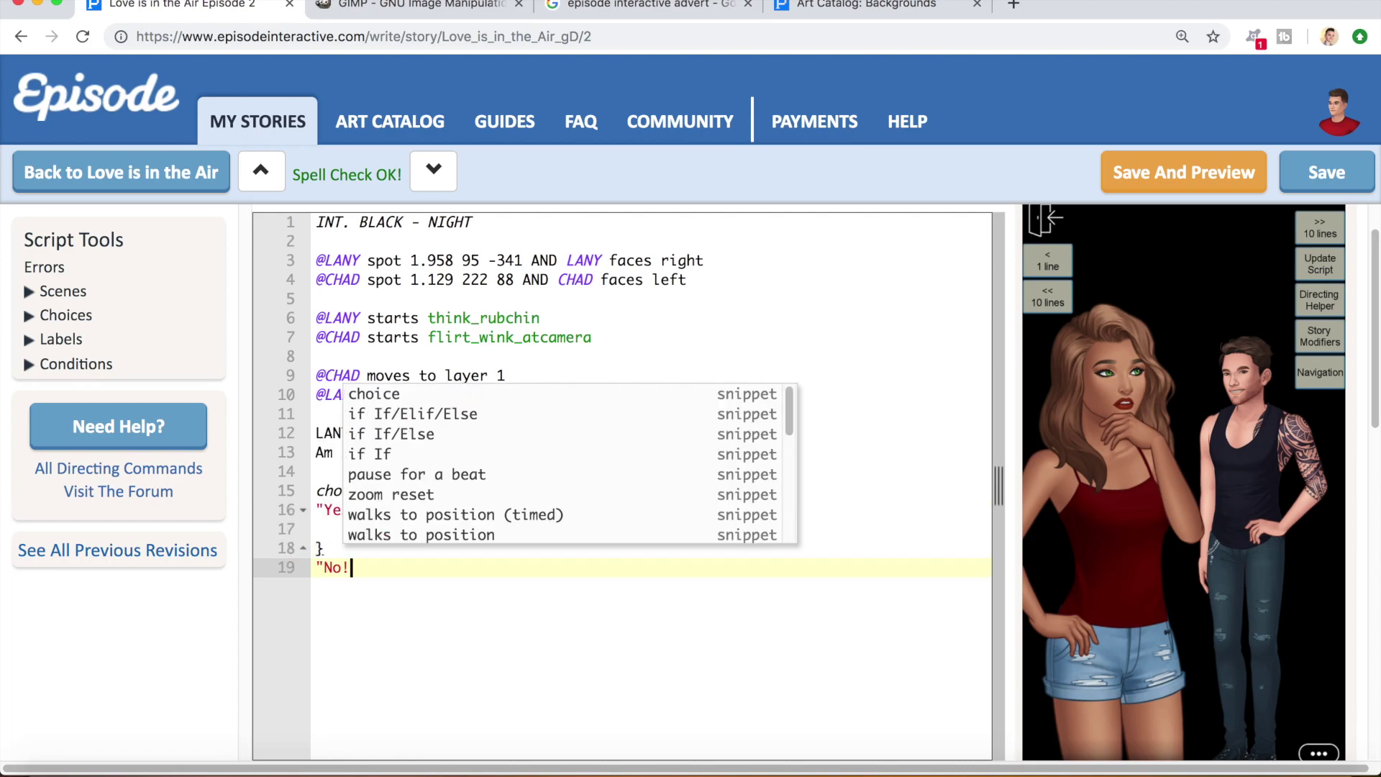
{"action": "type", "text": "The chemi"}
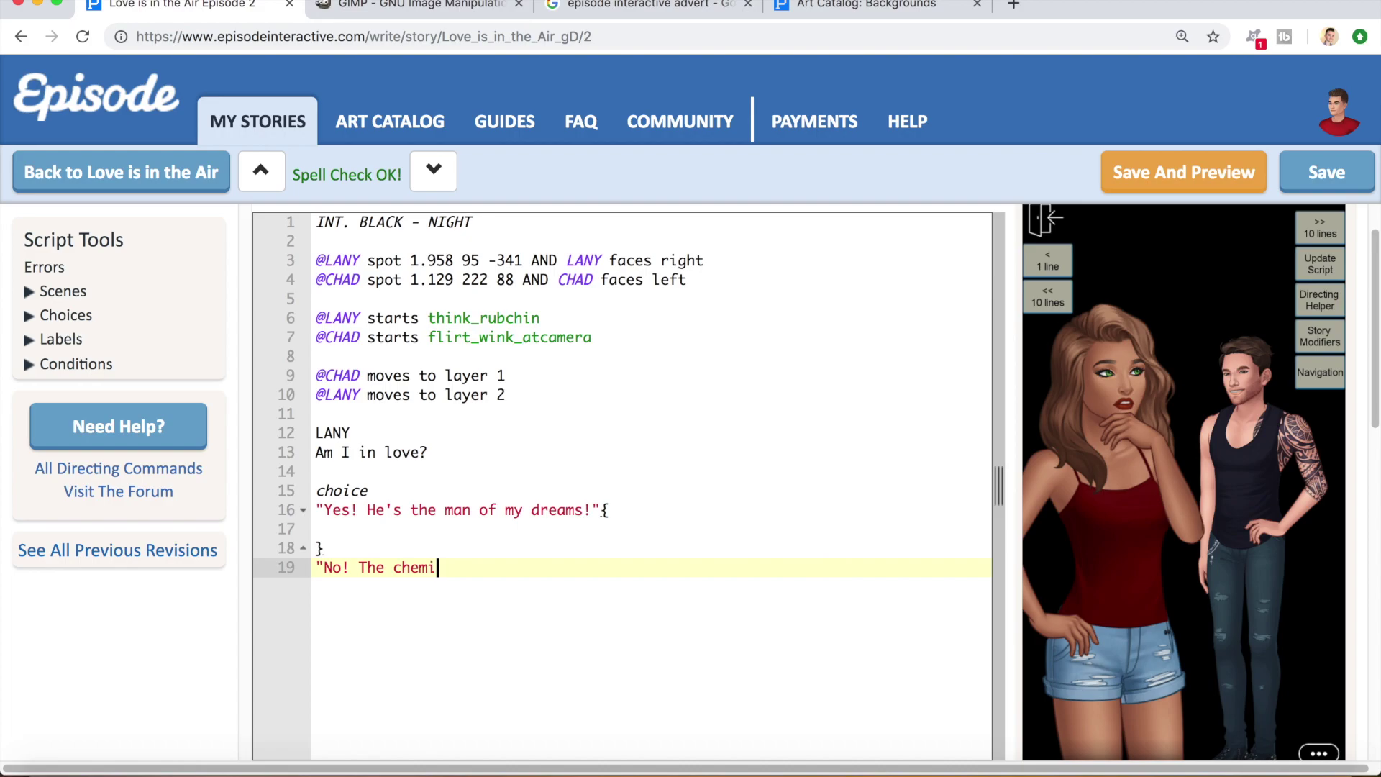
{"action": "type", "text": "stry isn"}
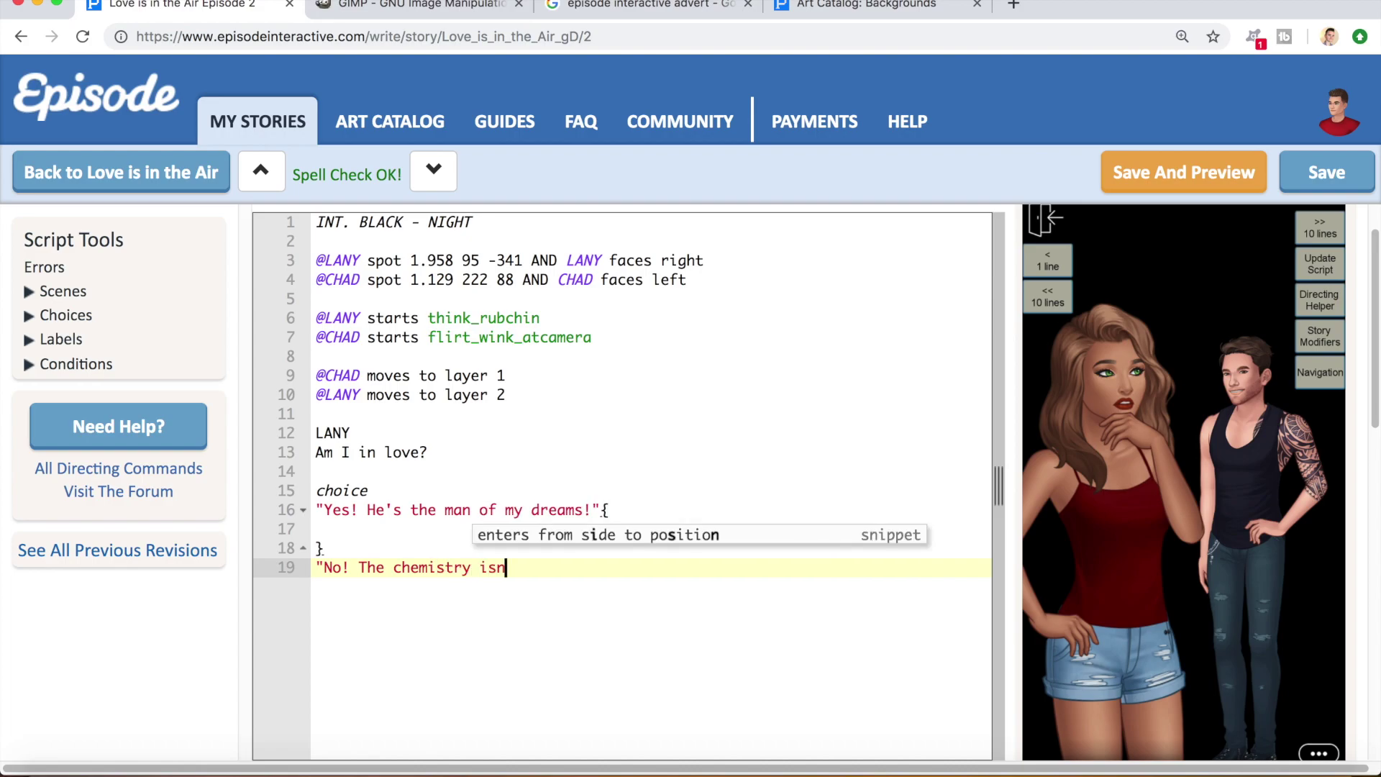
{"action": "type", "text": "'t there!\"{"}
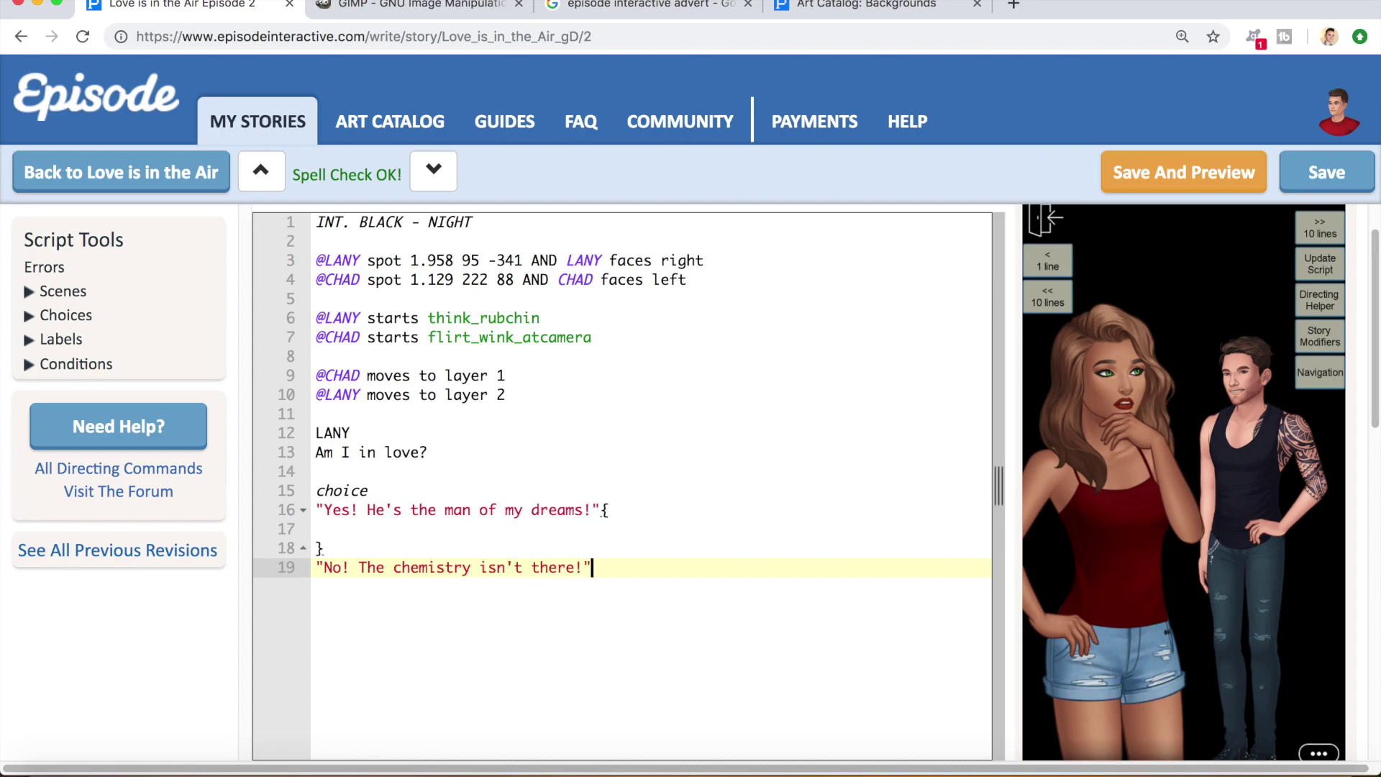
{"action": "key", "text": "Return"}
{"action": "key", "text": "Return"}
{"action": "type", "text": "}"}
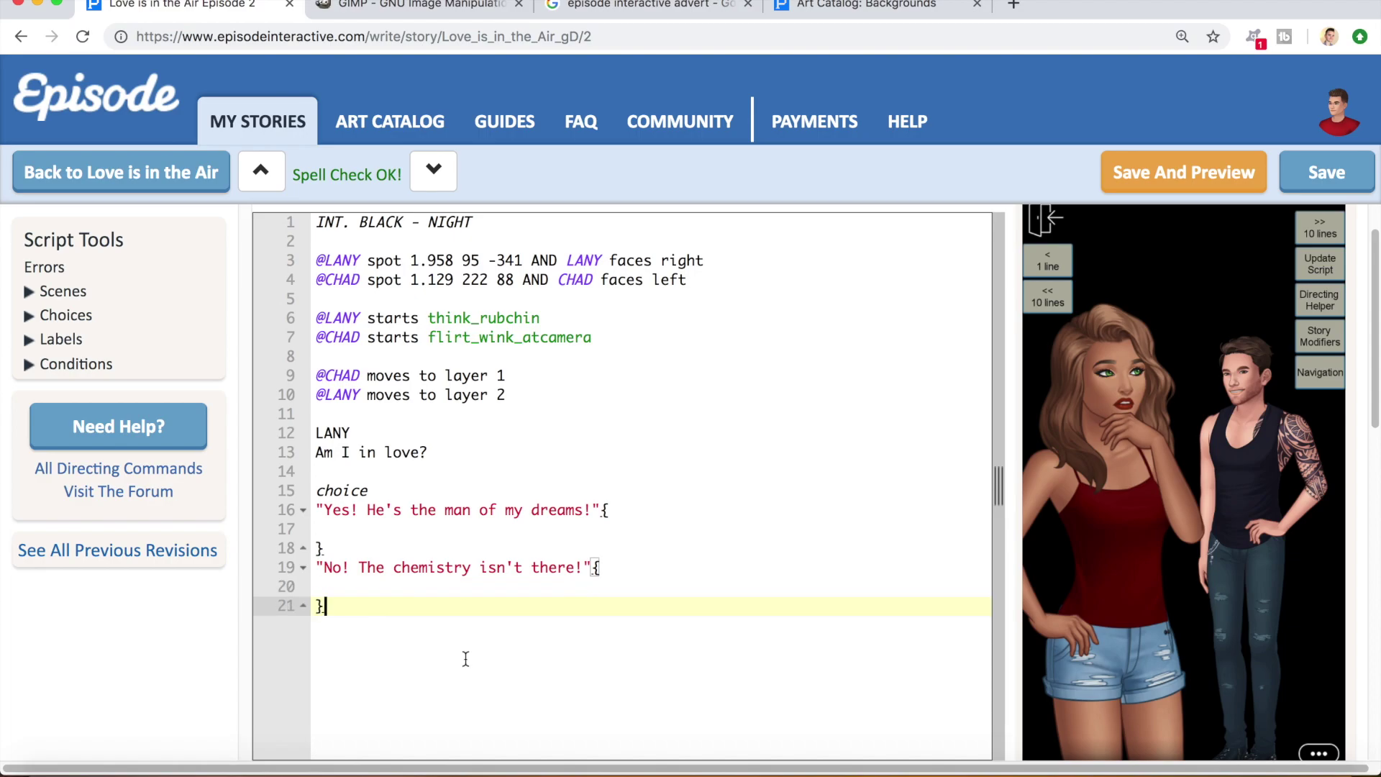
Wrap Lany's line in parentheses to make it the thought '(Am I in love?)'
{"action": "left_click", "coordinate": [477, 450]}
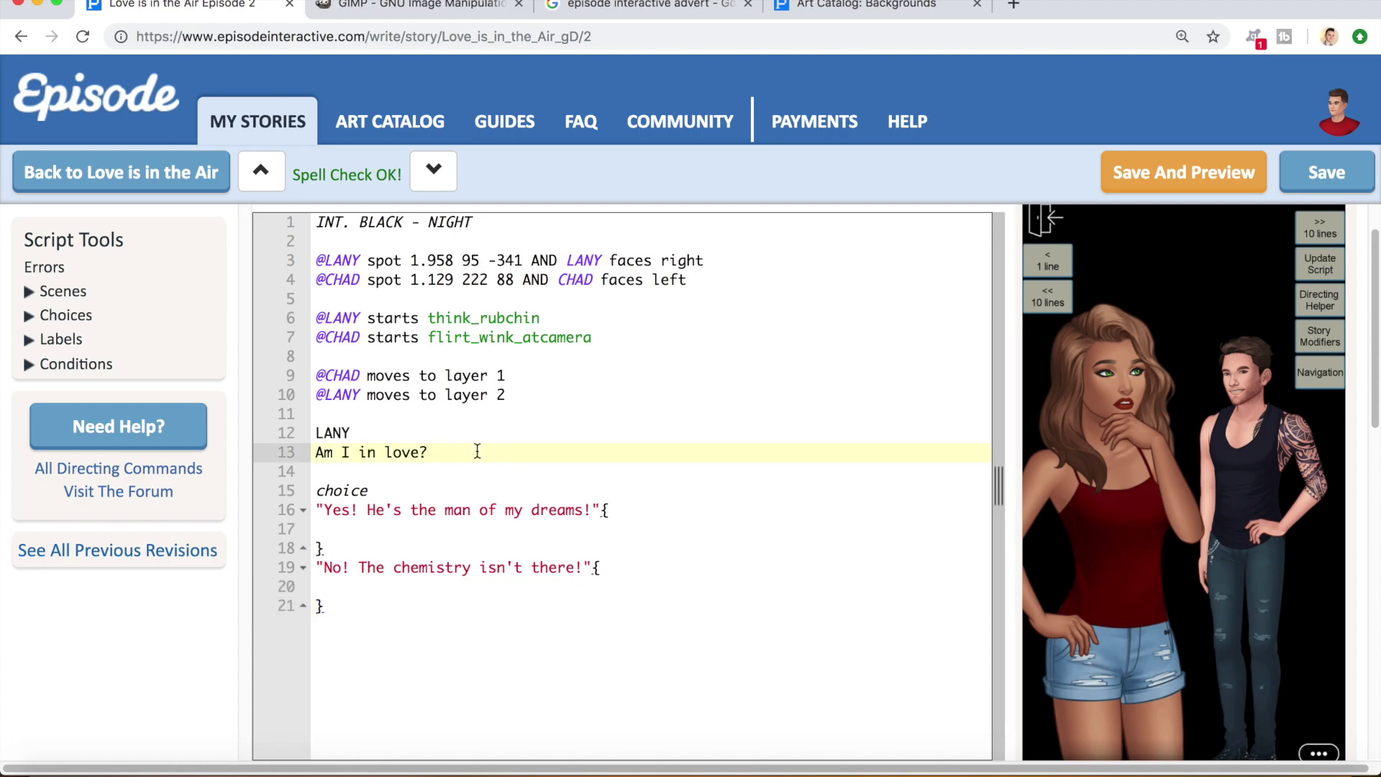
{"action": "type", "text": ")"}
{"action": "left_click", "coordinate": [317, 452]}
{"action": "type", "text": "("}
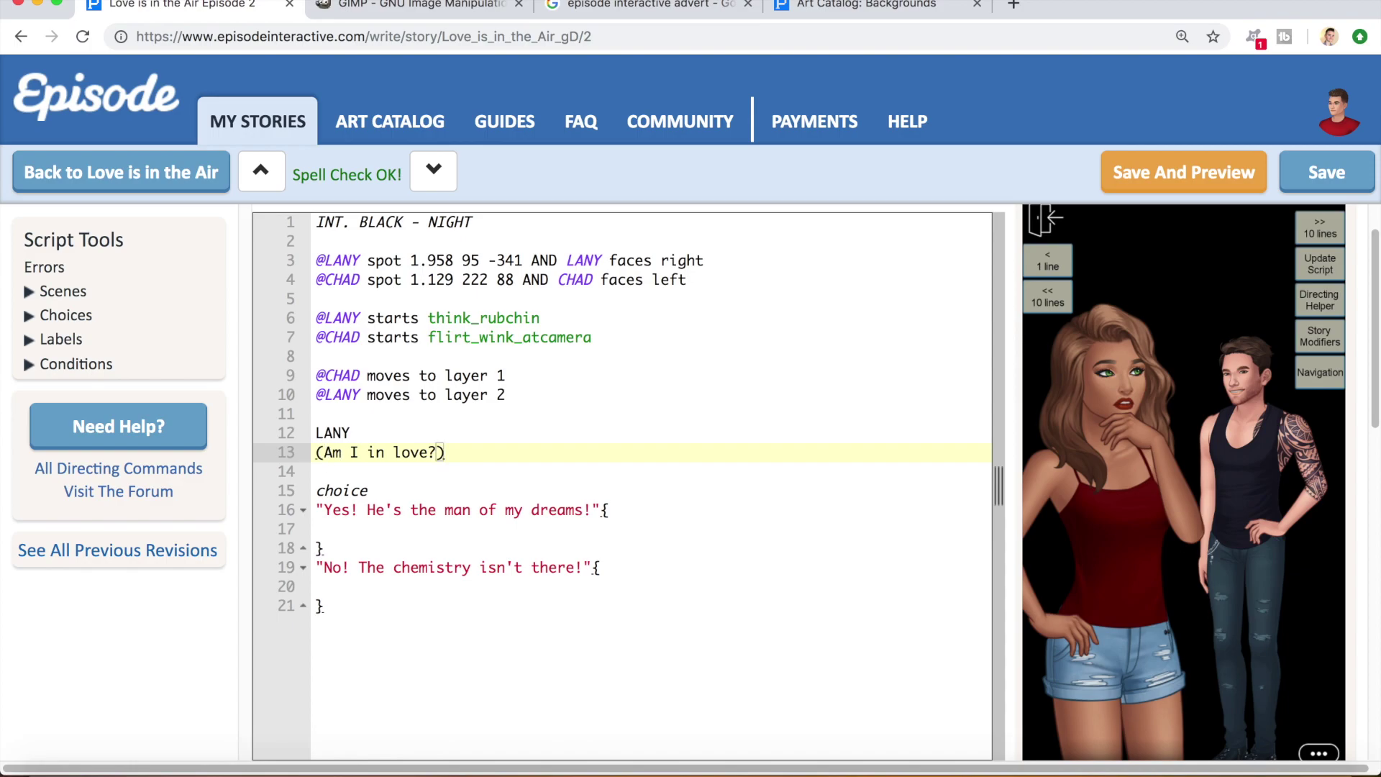
{"action": "left_click", "coordinate": [495, 451]}
{"action": "left_click", "coordinate": [537, 390]}
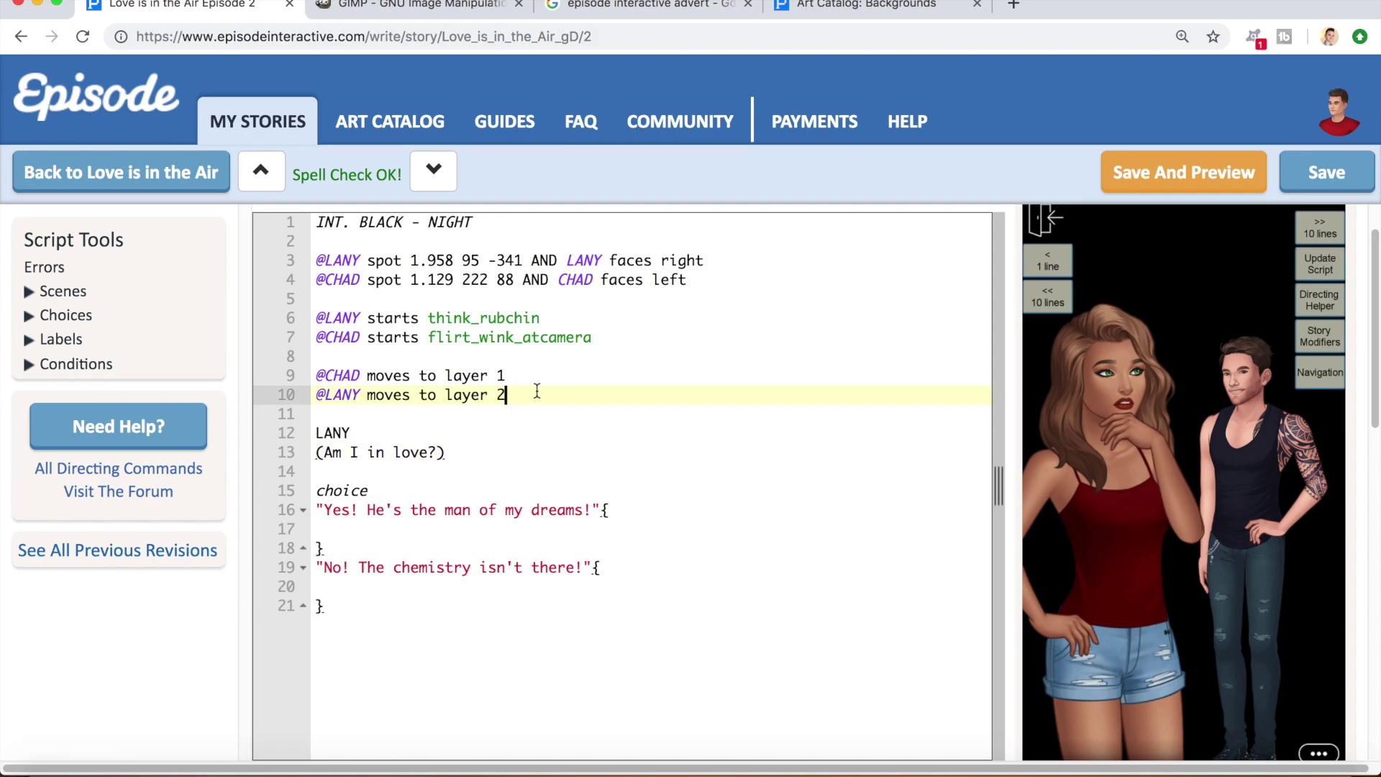
{"action": "key", "text": "Return"}
{"action": "key", "text": "Return"}
{"action": "type", "text": "@cu"}
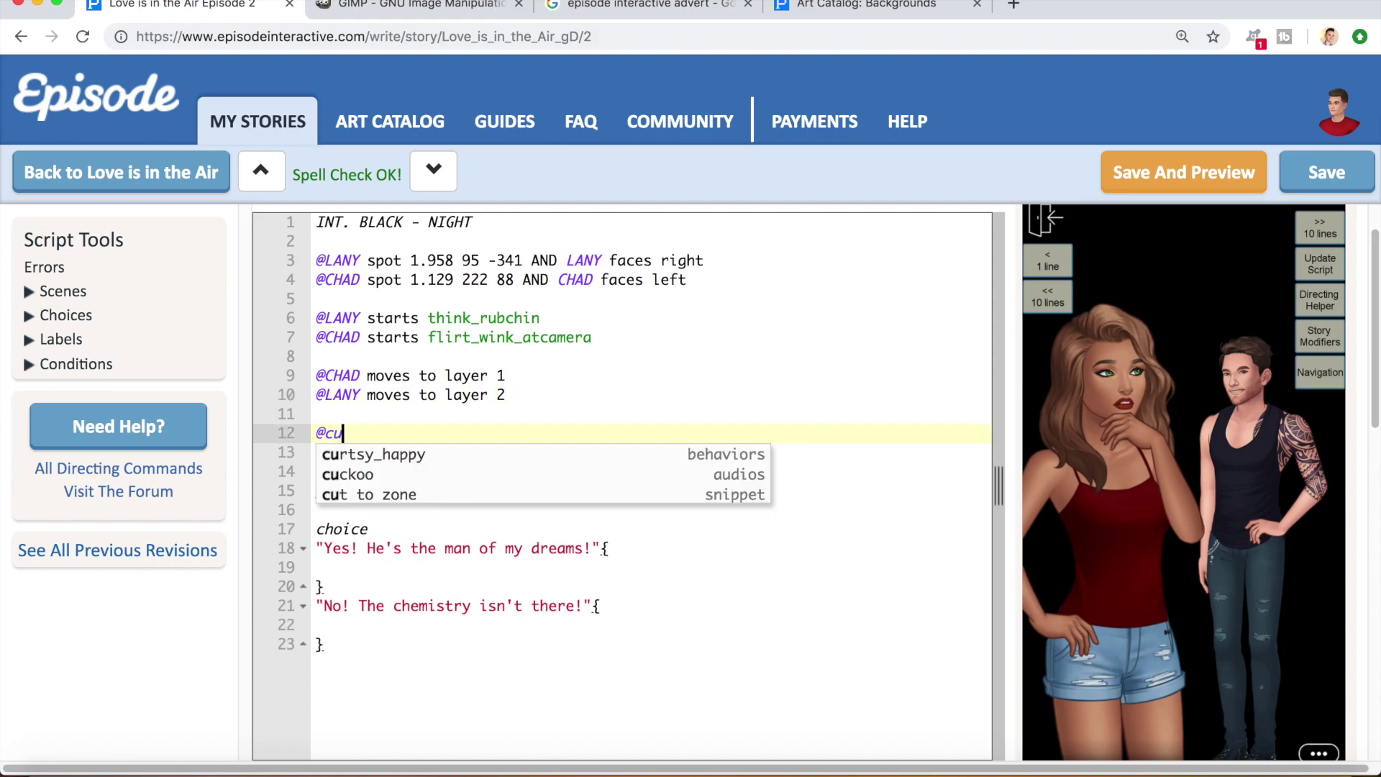
{"action": "type", "text": "t to zone "}
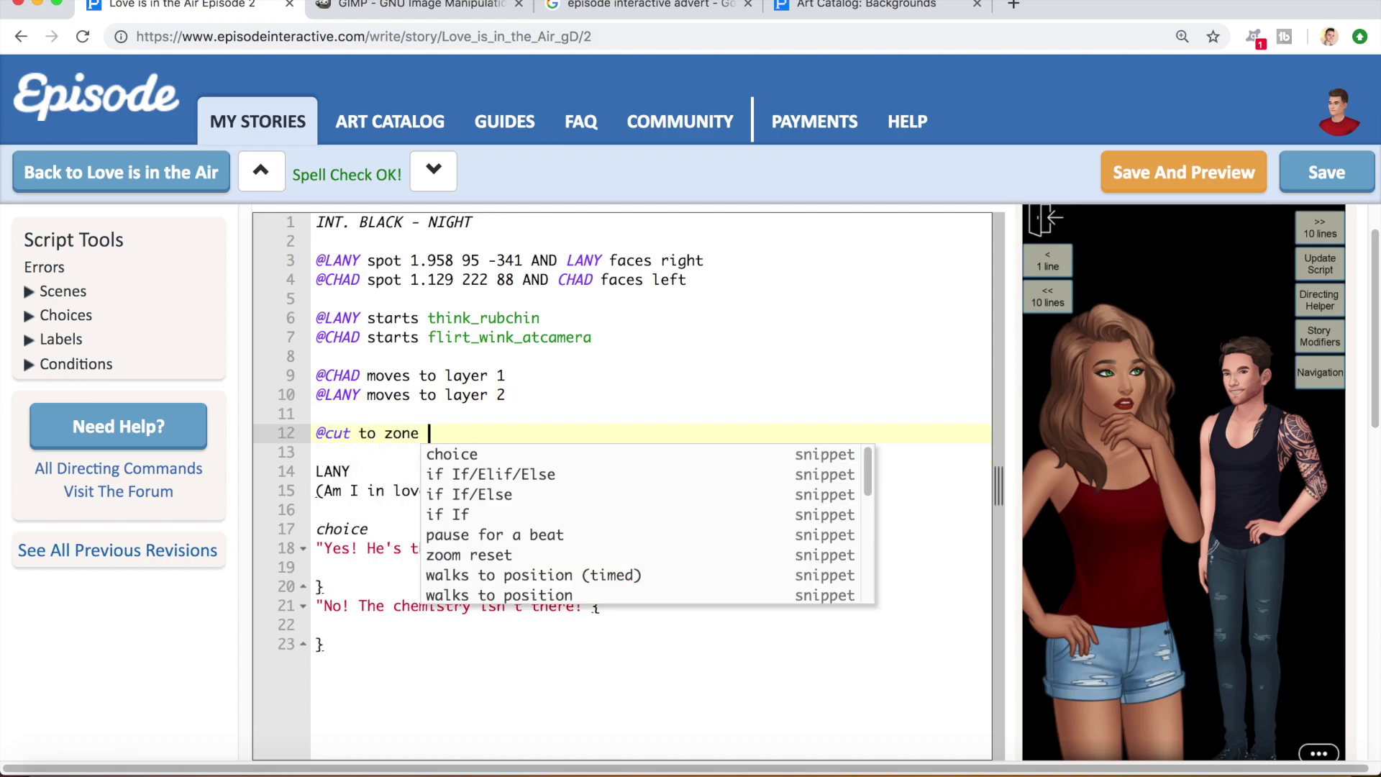
{"action": "type", "text": "2"}
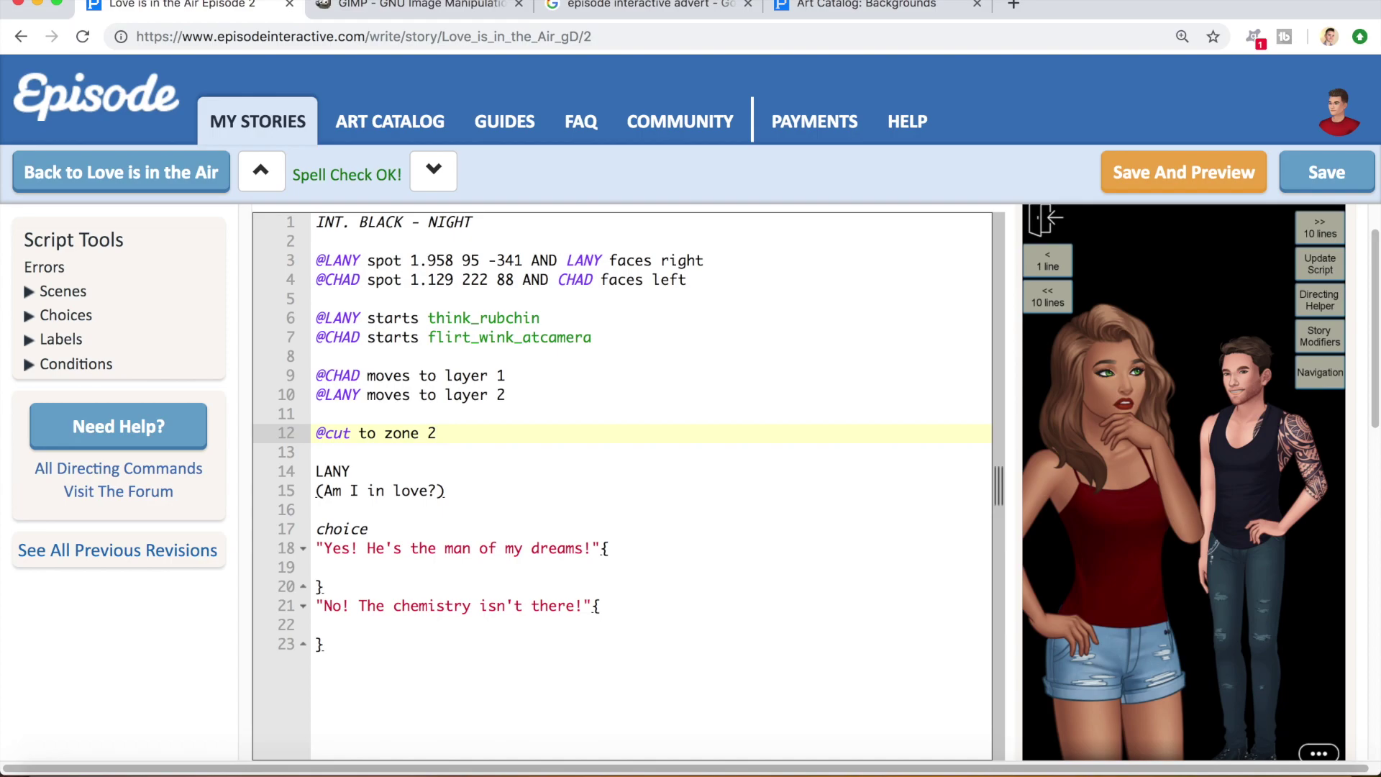
{"action": "left_click", "coordinate": [622, 395]}
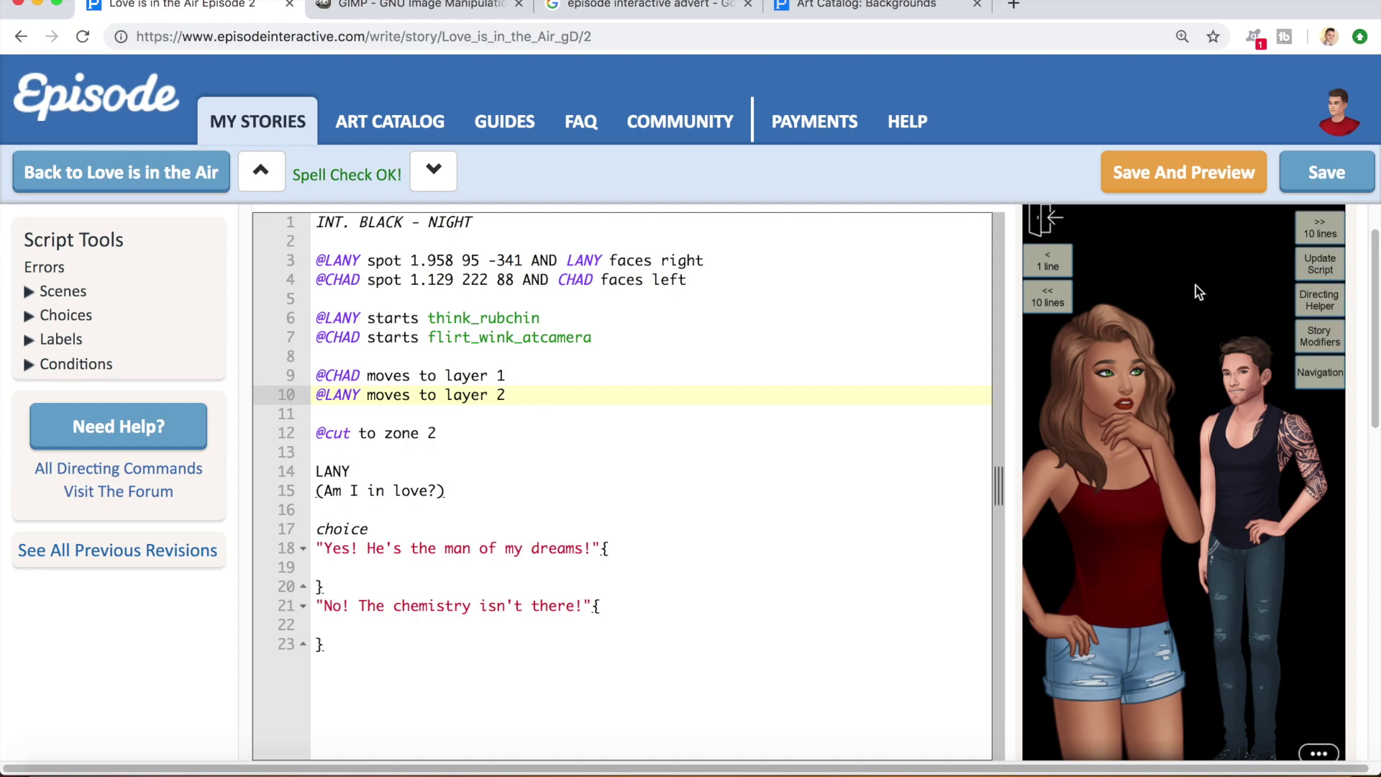
{"action": "left_click", "coordinate": [463, 432]}
{"action": "left_click", "coordinate": [504, 395]}
{"action": "key", "text": "Return"}
{"action": "key", "text": "Return"}
{"action": "type", "text": "@pause f"}
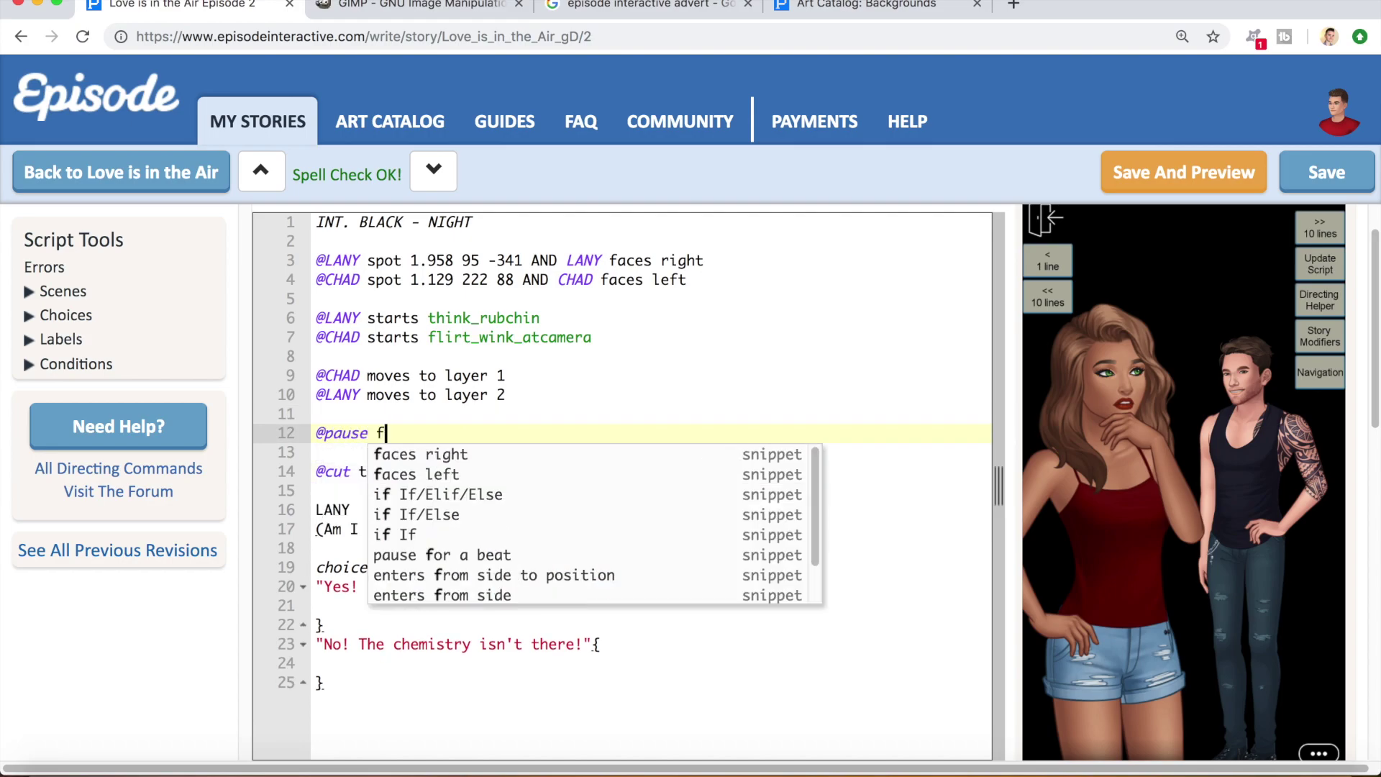
{"action": "type", "text": "or 5"}
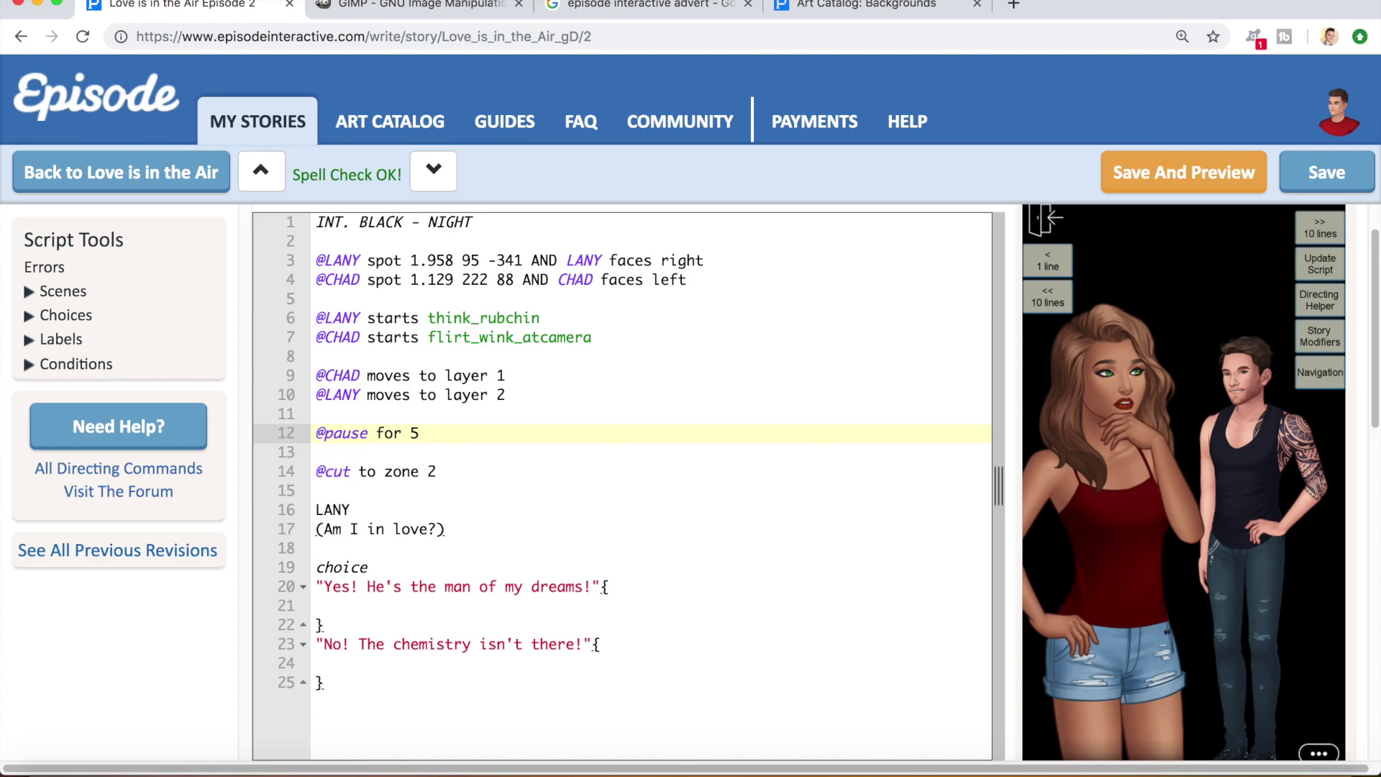
{"action": "key", "text": "super+s"}
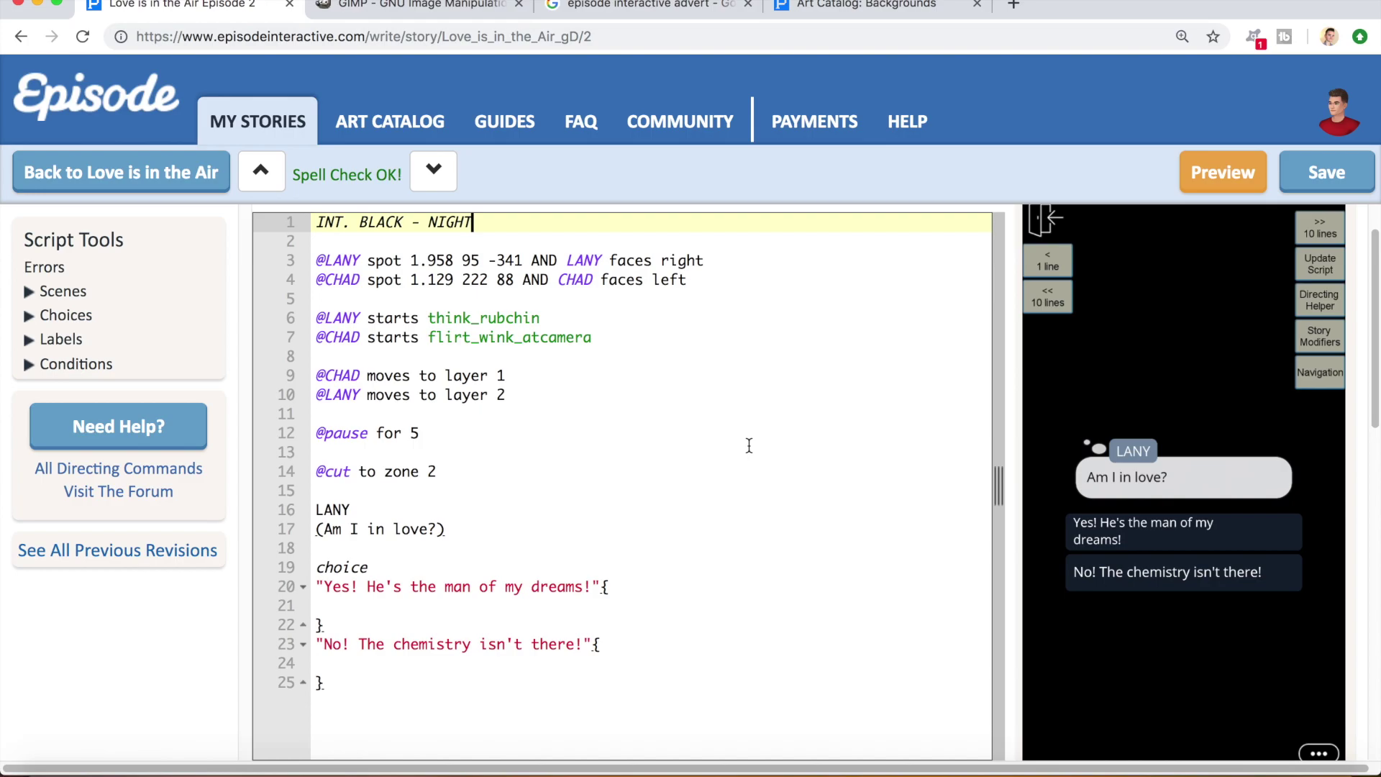
Resume the story preview from the ••• navigation menu
{"action": "left_click", "coordinate": [1319, 373]}
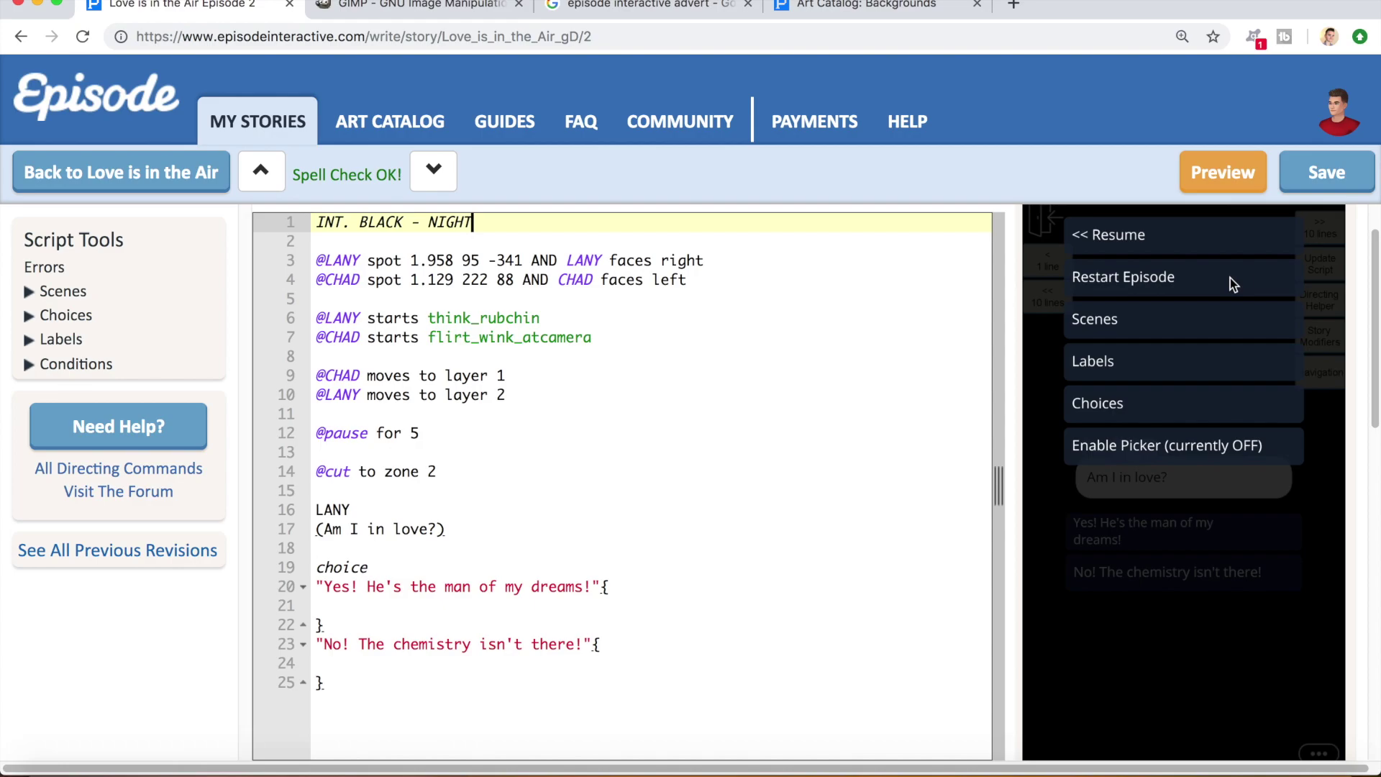
{"action": "left_click", "coordinate": [1249, 237]}
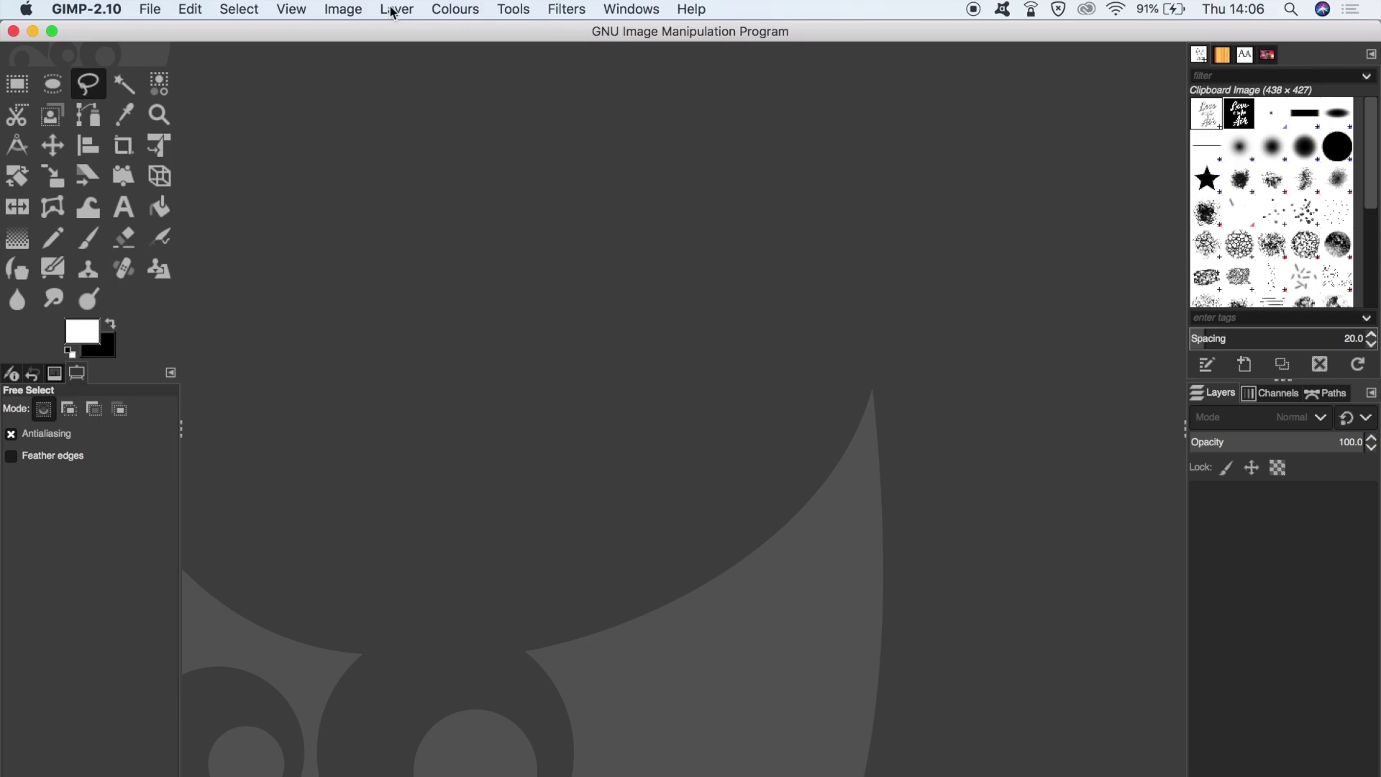
Open IMG_4553.PNG, the screenshot of Lany and Chad on a black background
{"action": "left_click", "coordinate": [148, 10]}
{"action": "left_click", "coordinate": [162, 69]}
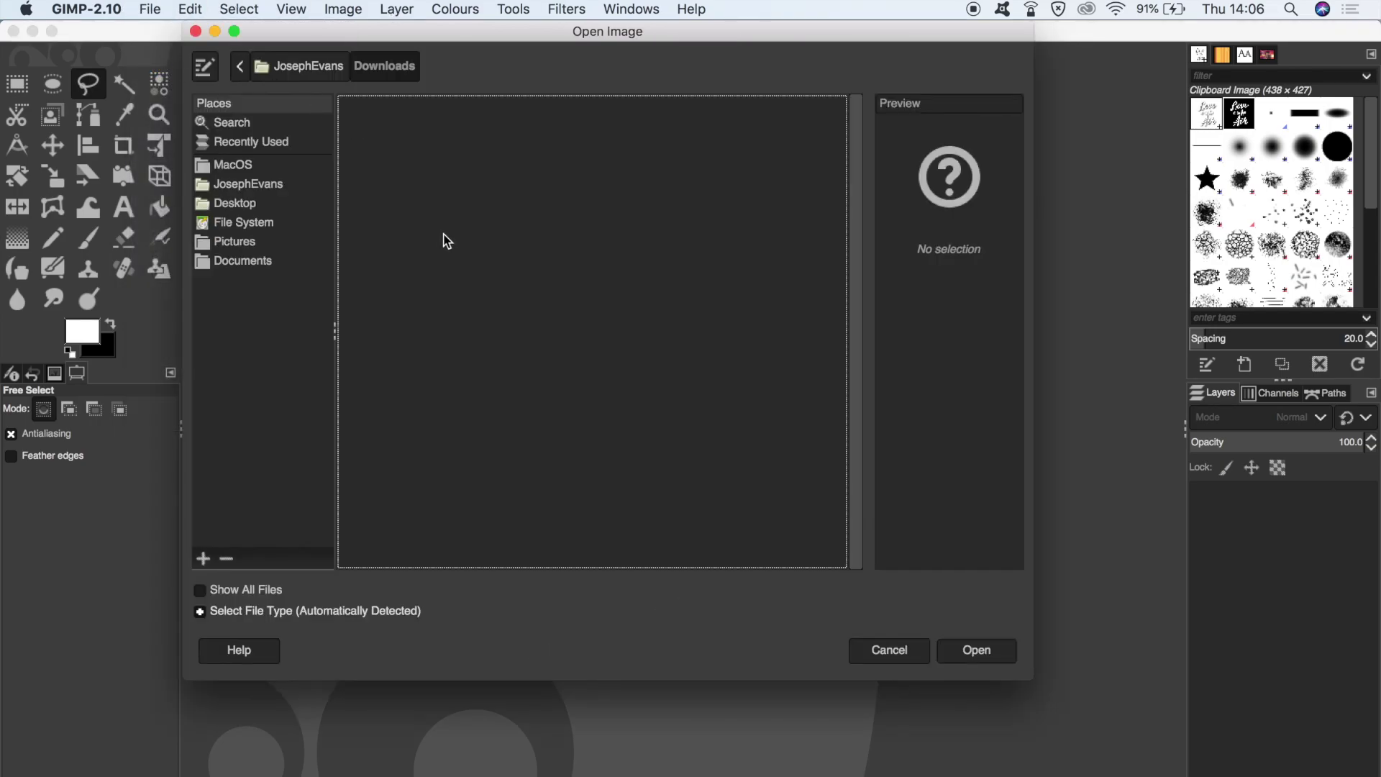
{"action": "left_click", "coordinate": [978, 651]}
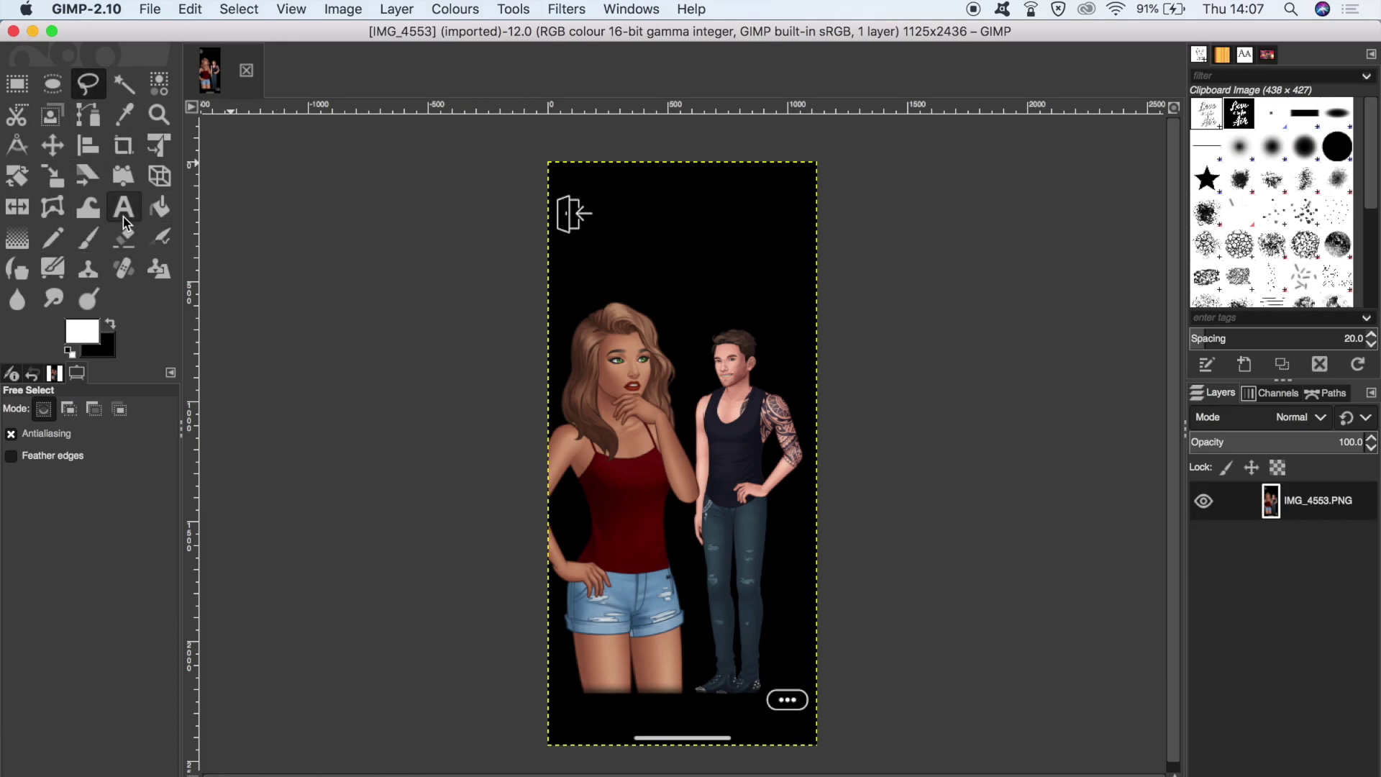
Crop the screenshot to a 1125 × 1125 square around Lany and Chad and view it at 50%
{"action": "left_click", "coordinate": [123, 148]}
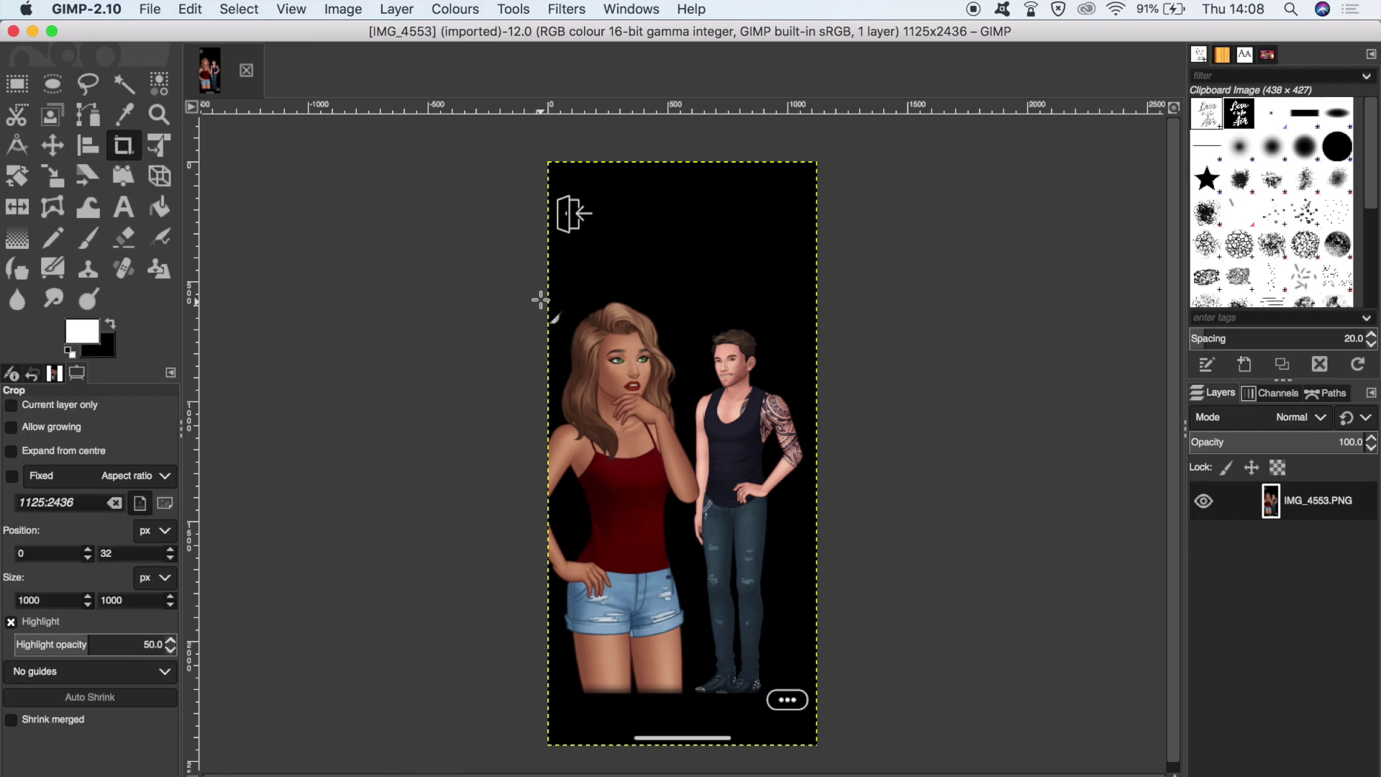
{"action": "left_click_drag", "start_coordinate": [543, 297], "coordinate": [825, 551]}
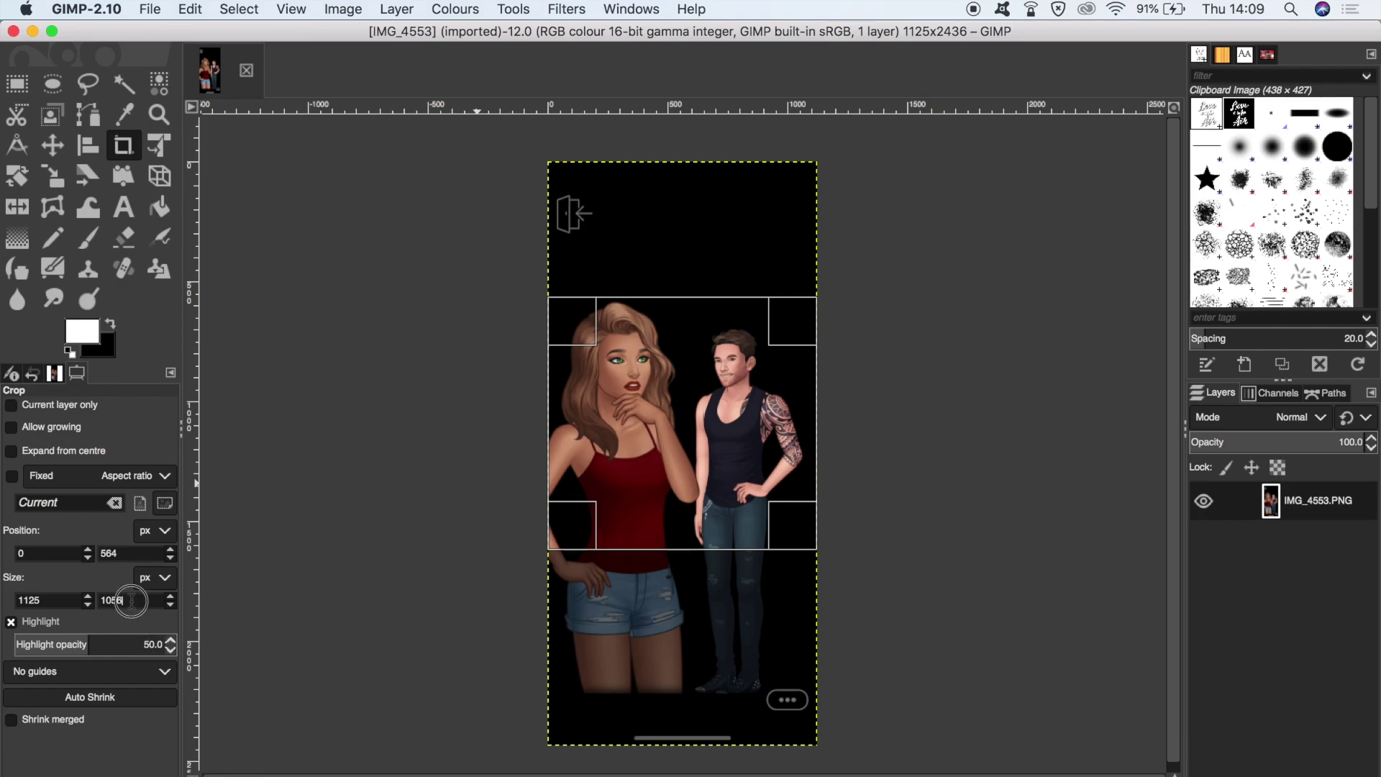
{"action": "key", "text": "BackSpace"}
{"action": "key", "text": "BackSpace"}
{"action": "key", "text": "BackSpace"}
{"action": "type", "text": "12"}
{"action": "key", "text": "Return"}
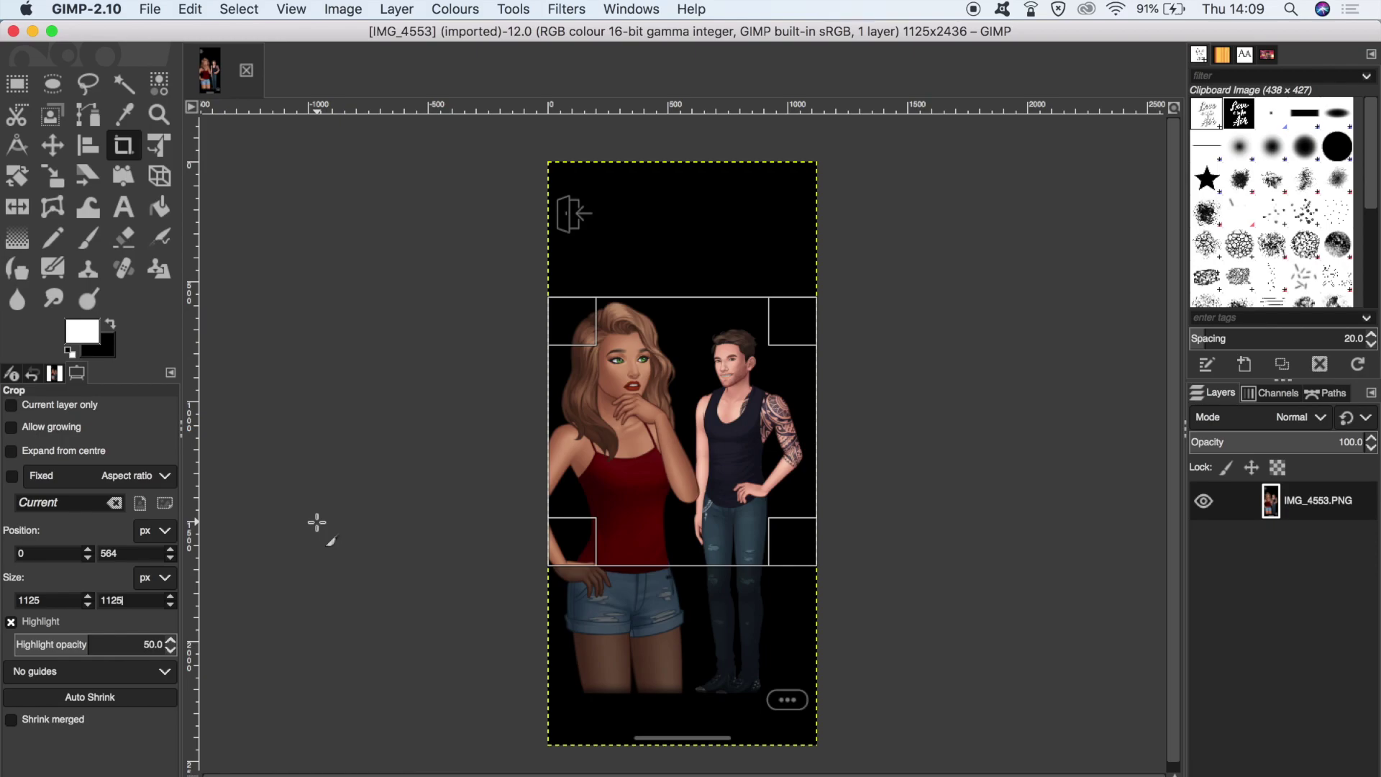
{"action": "key", "text": "Return"}
{"action": "left_click", "coordinate": [353, 737]}
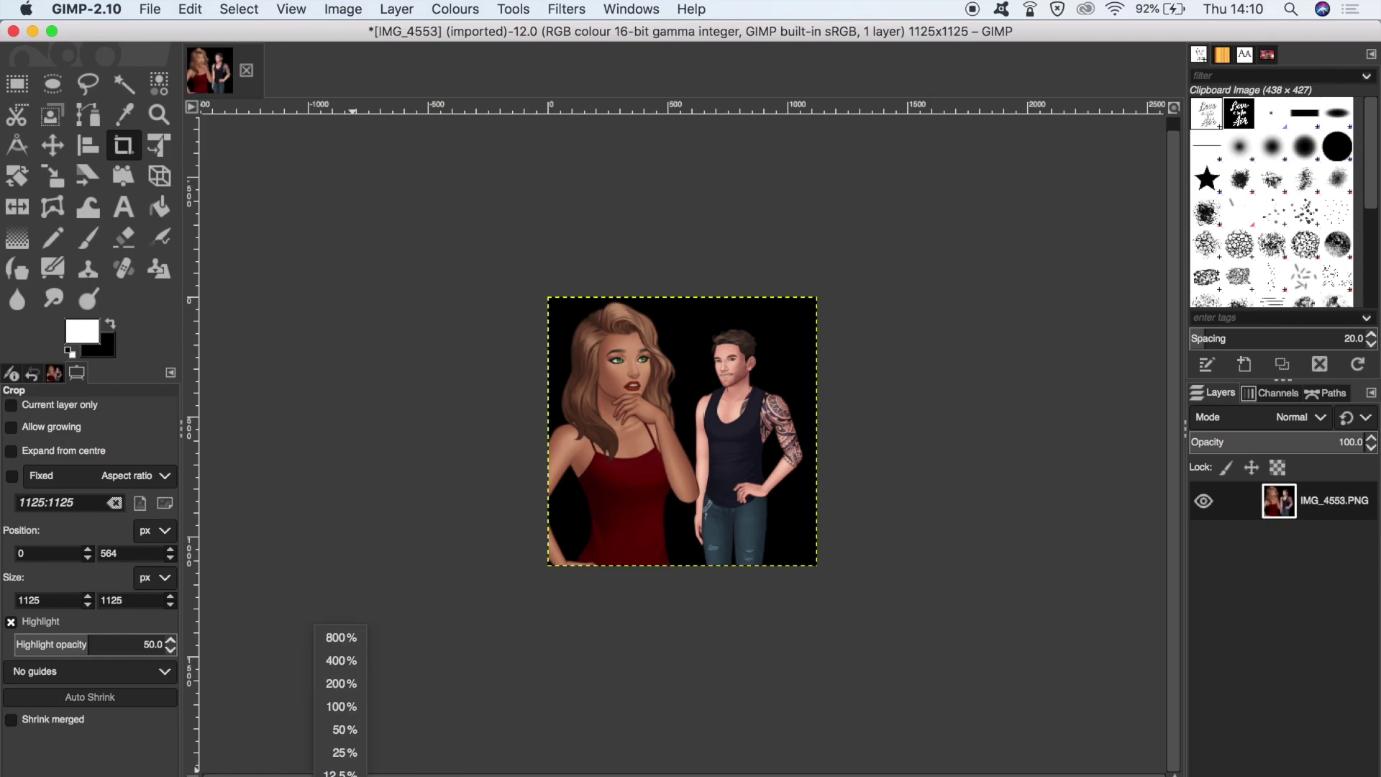
{"action": "left_click", "coordinate": [345, 730]}
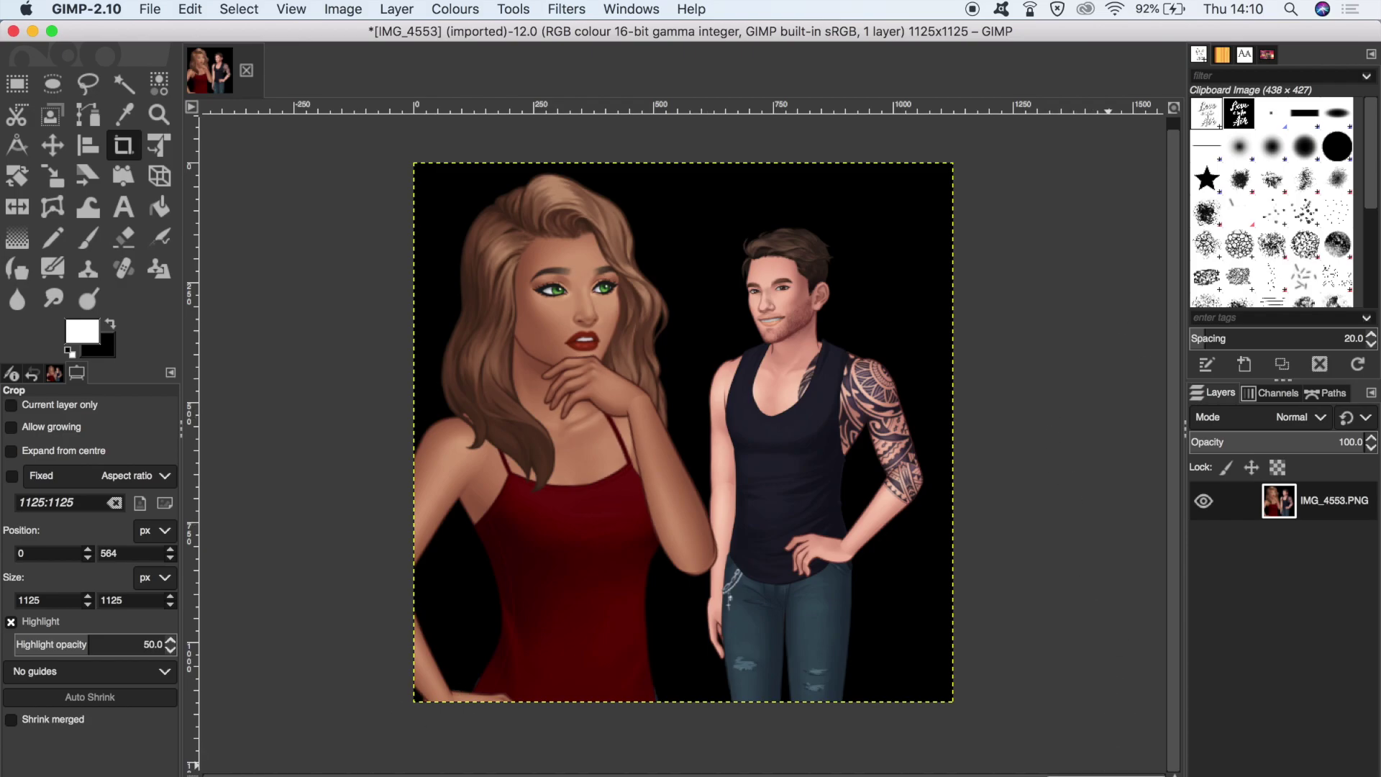
{"action": "key", "text": "super+Tab"}
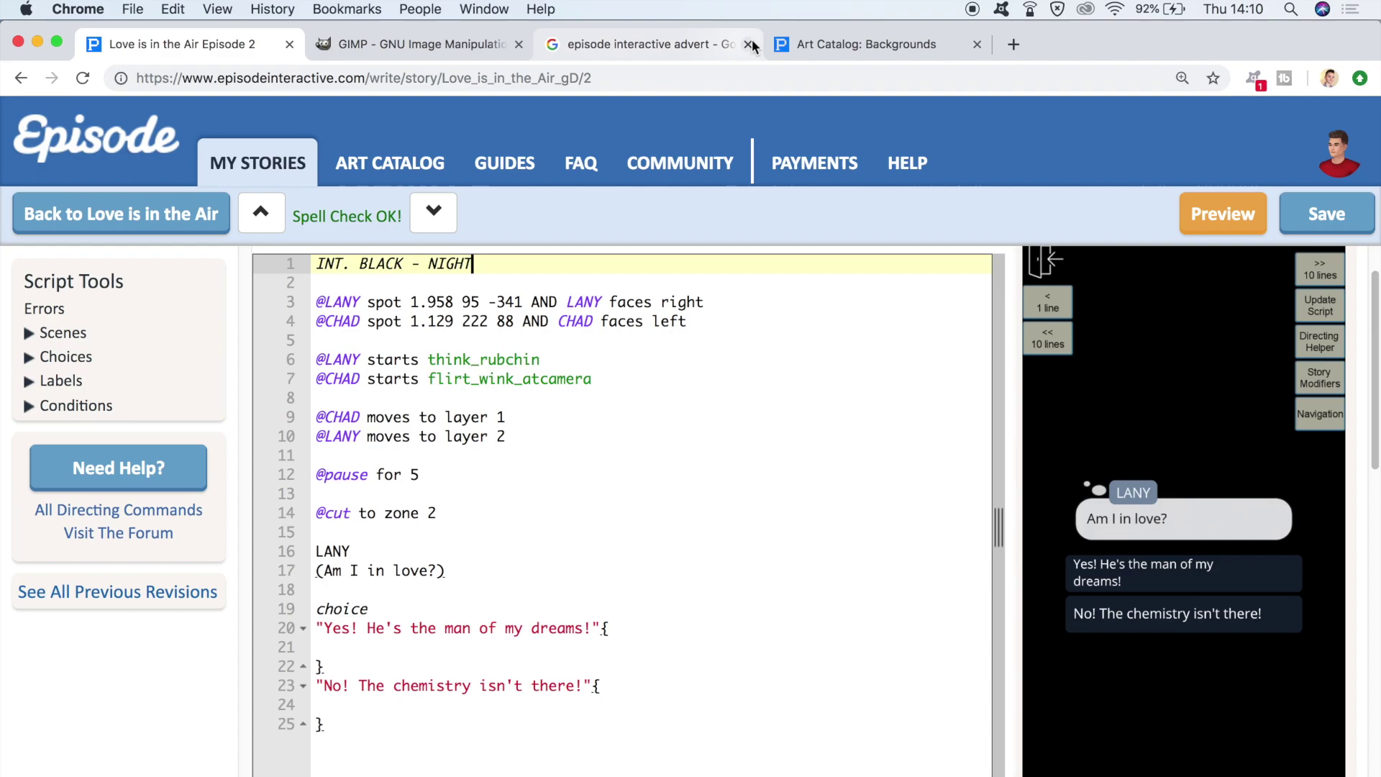
Copy the suburban house image from the Episode Art Catalog backgrounds page
{"action": "left_click", "coordinate": [844, 42]}
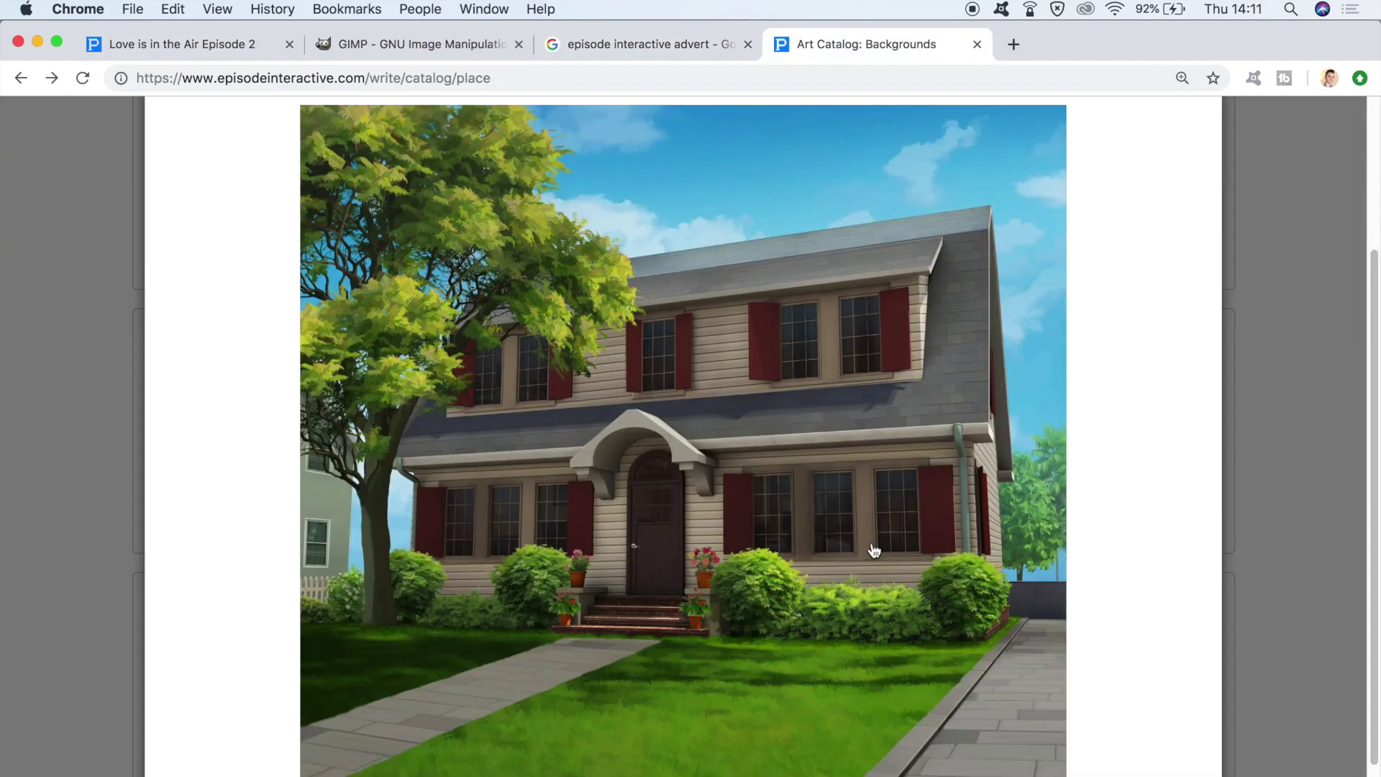
{"action": "right_click", "coordinate": [820, 336]}
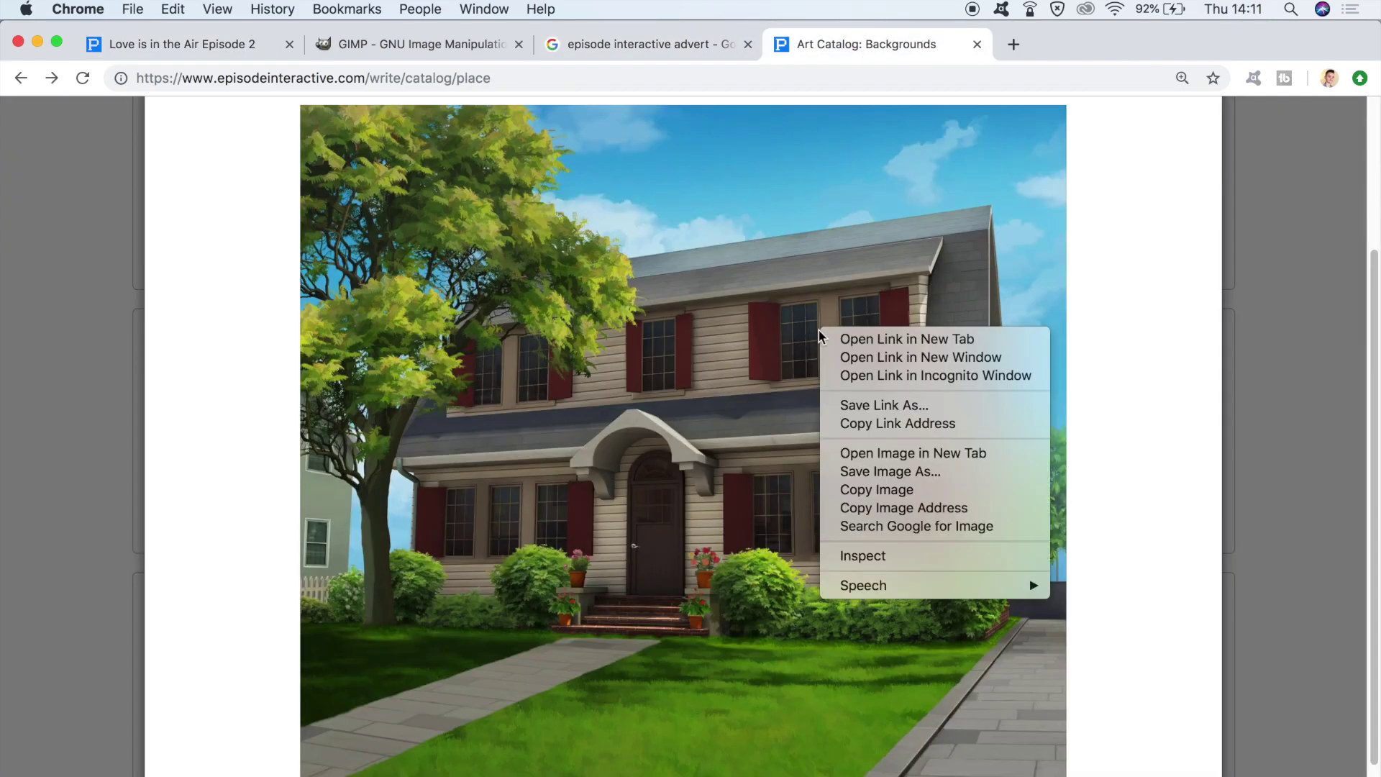
{"action": "left_click", "coordinate": [894, 488]}
Paste the house image into the square canvas and turn the floating paste into 'Pasted Layer'
{"action": "key", "text": "super+Tab"}
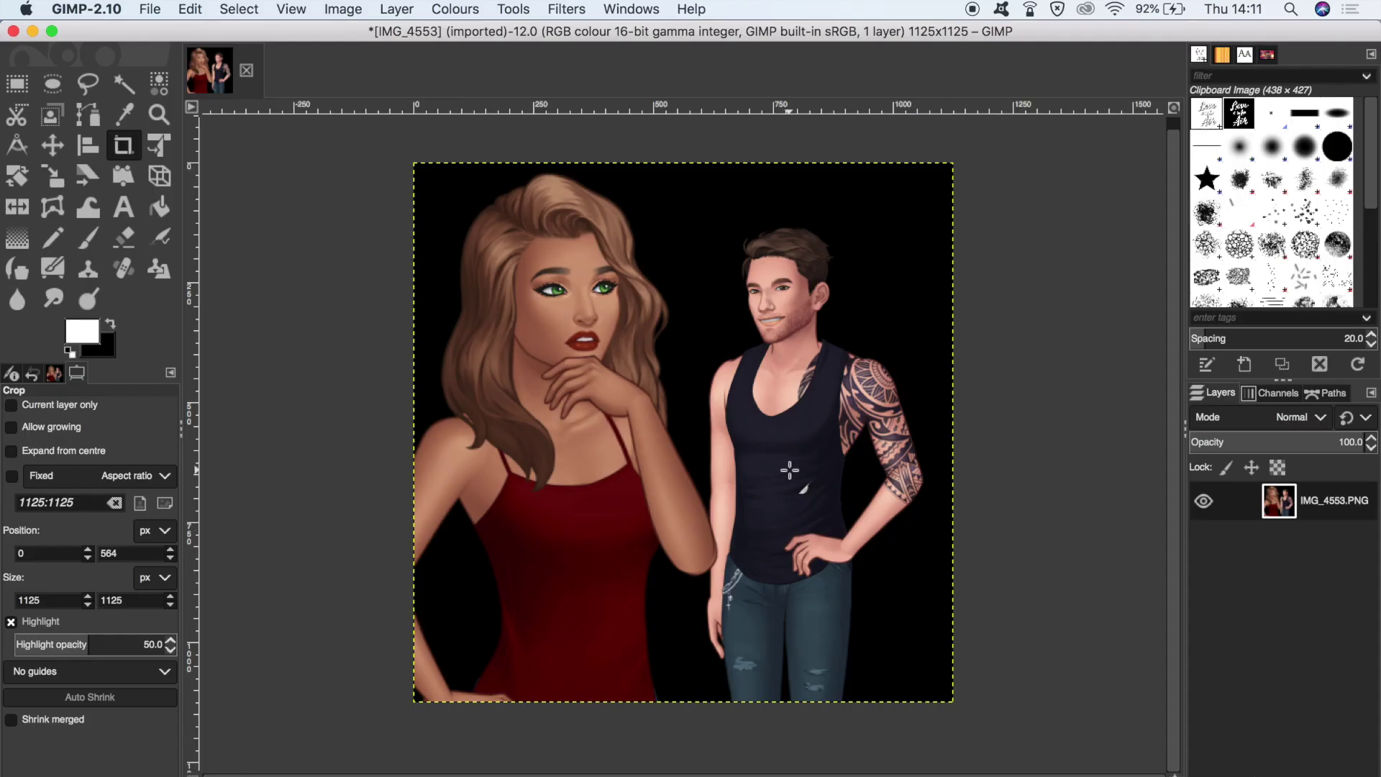
{"action": "key", "text": "super+v"}
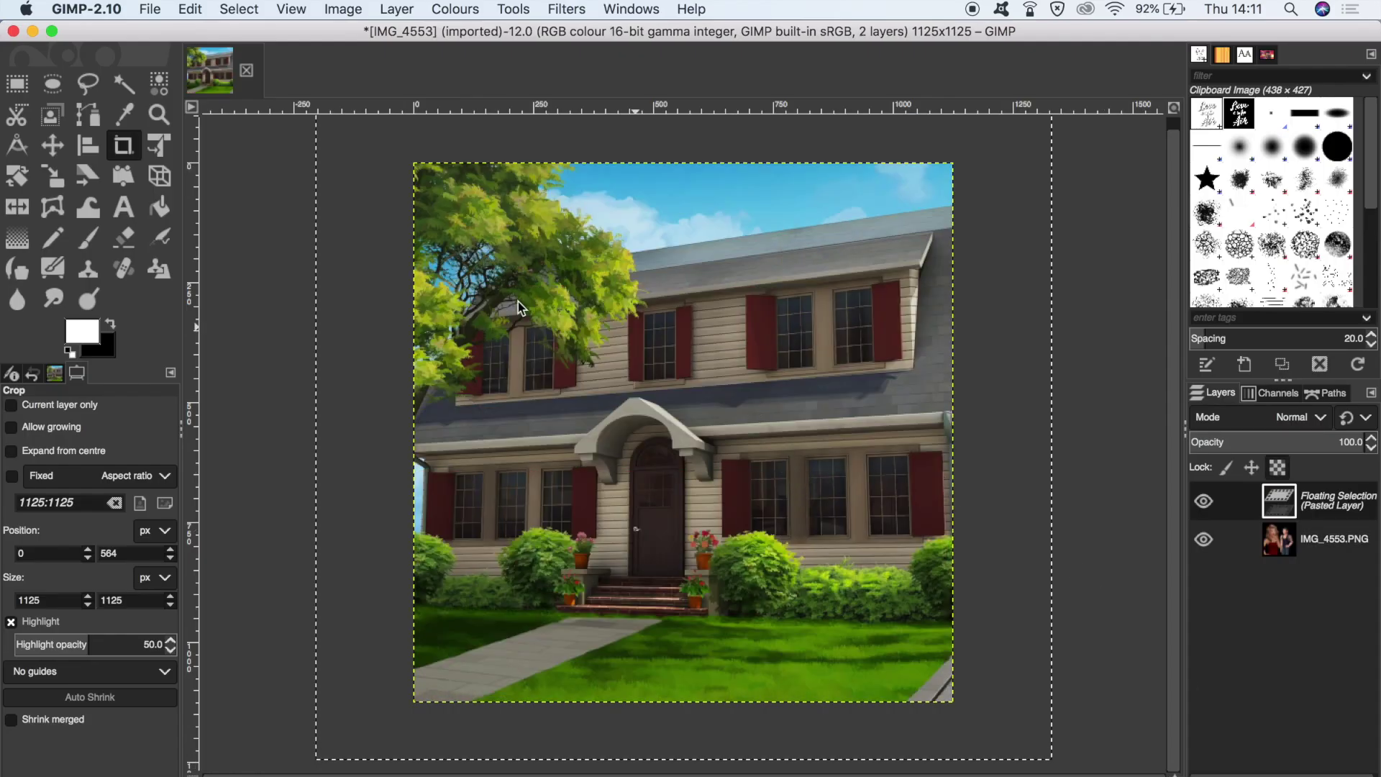
{"action": "left_click", "coordinate": [57, 180]}
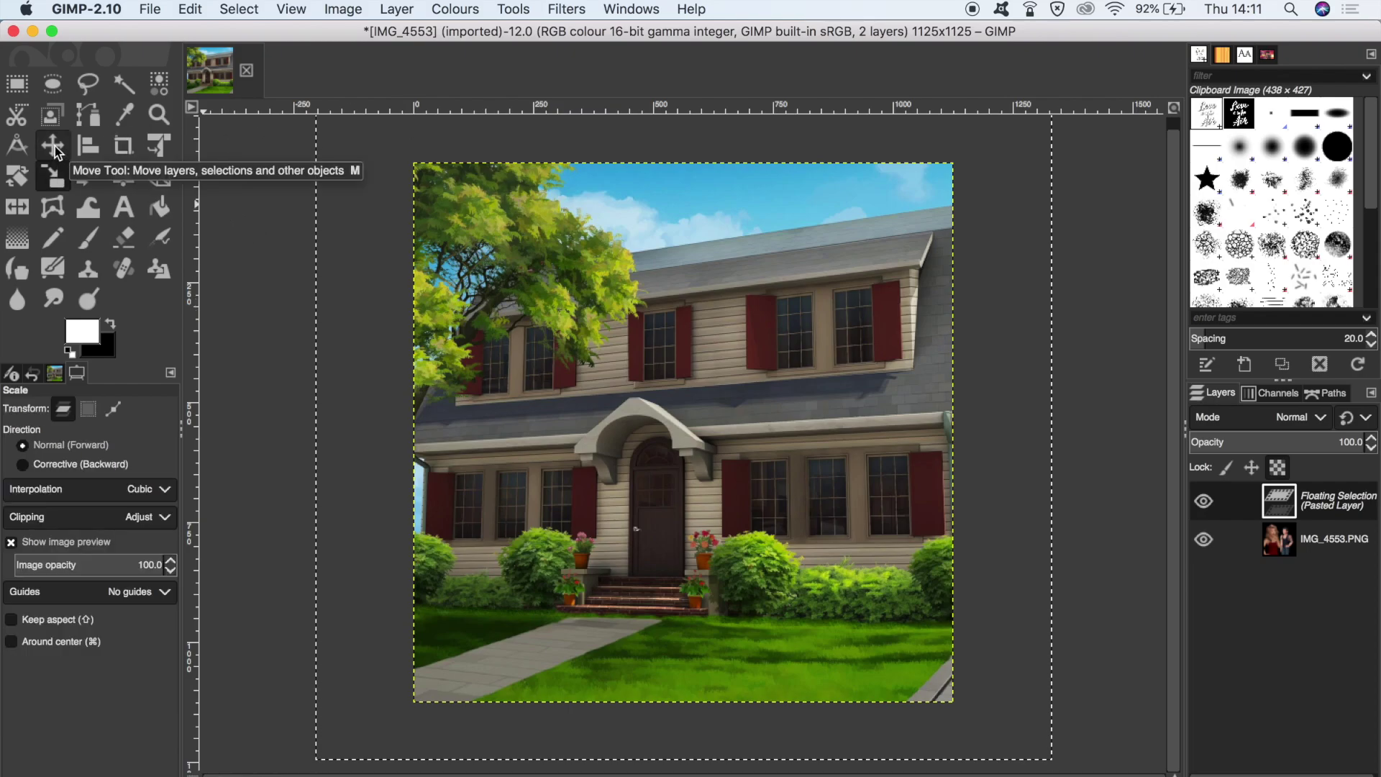
{"action": "left_click_drag", "start_coordinate": [953, 701], "coordinate": [981, 695]}
{"action": "key", "text": "Escape"}
{"action": "key", "text": "m"}
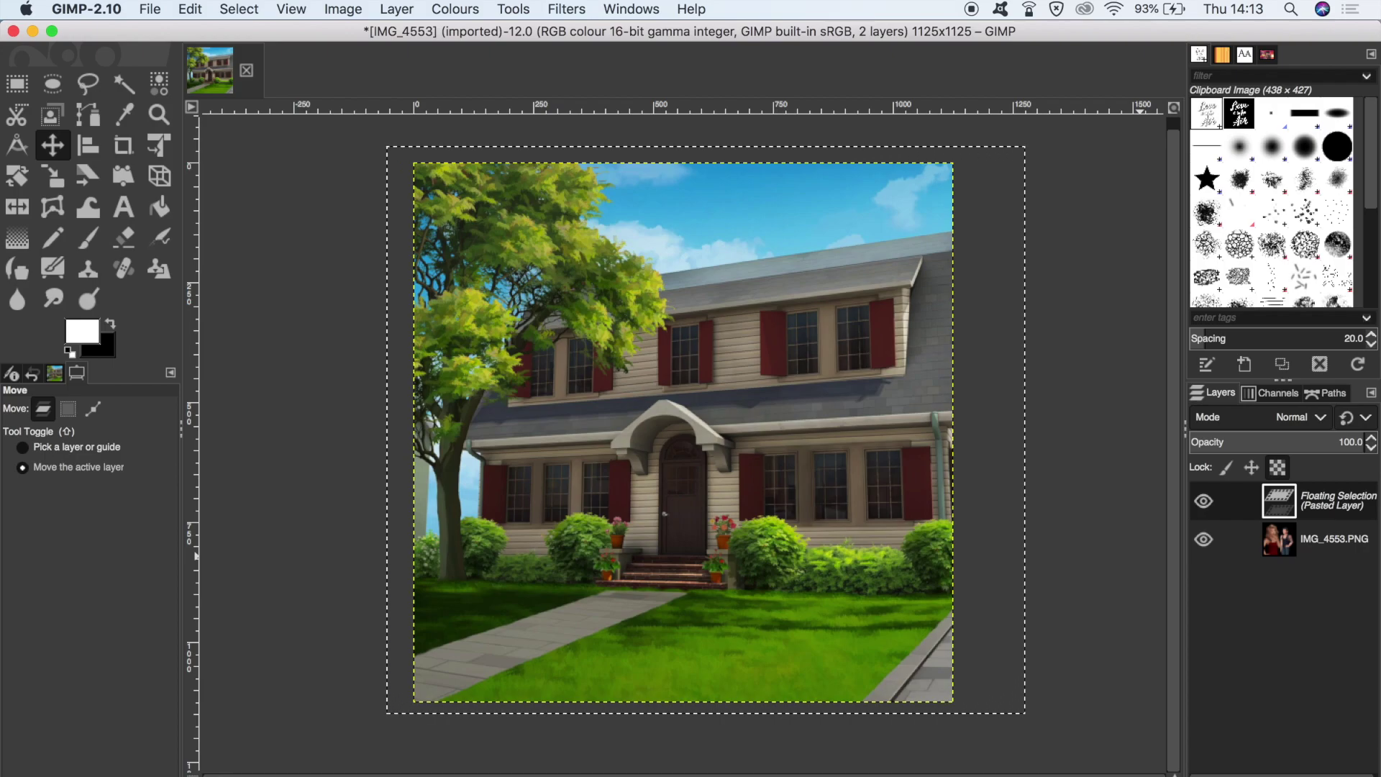
{"action": "key", "text": "shift+super+n"}
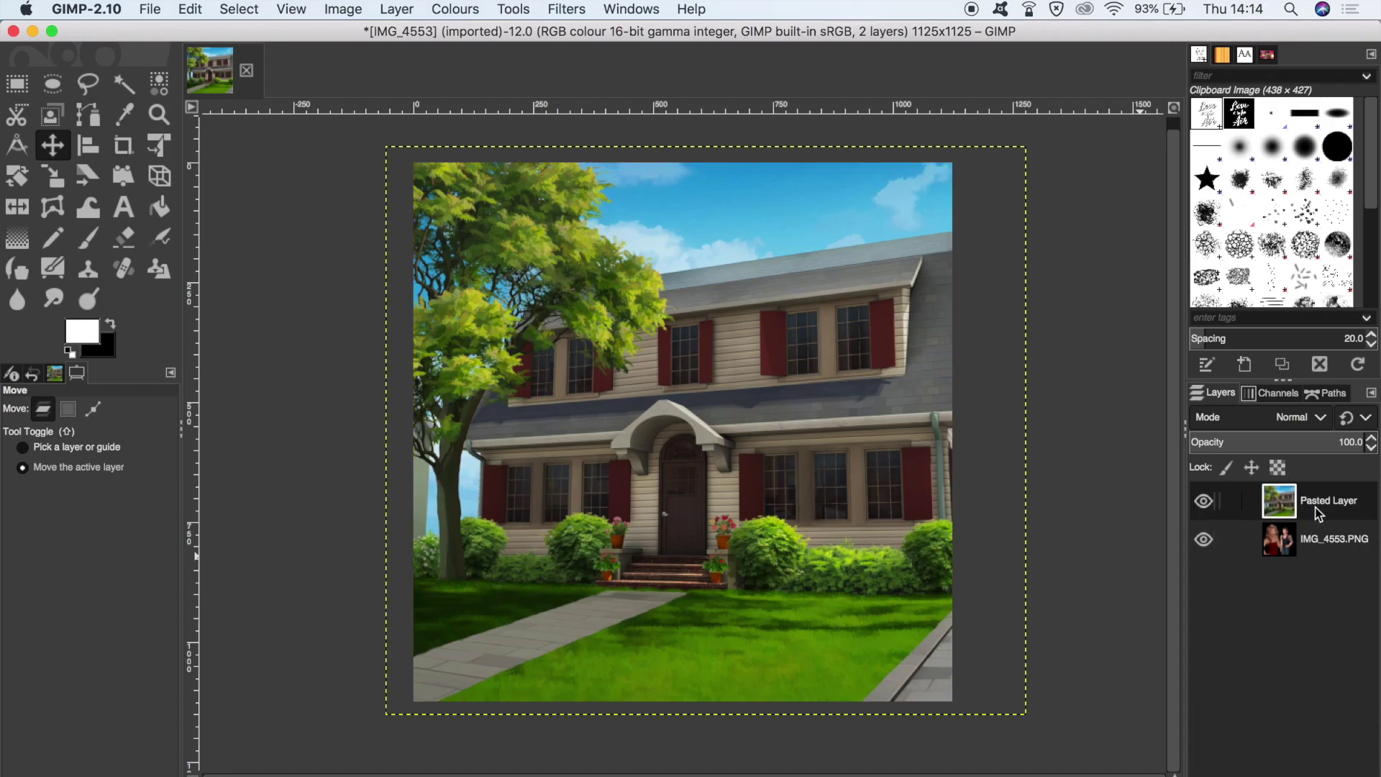
Move Pasted Layer below IMG_4553.PNG and fuzzy-select the black backdrop plus gaps between arms and legs
{"action": "left_click_drag", "start_coordinate": [1307, 513], "coordinate": [1321, 557]}
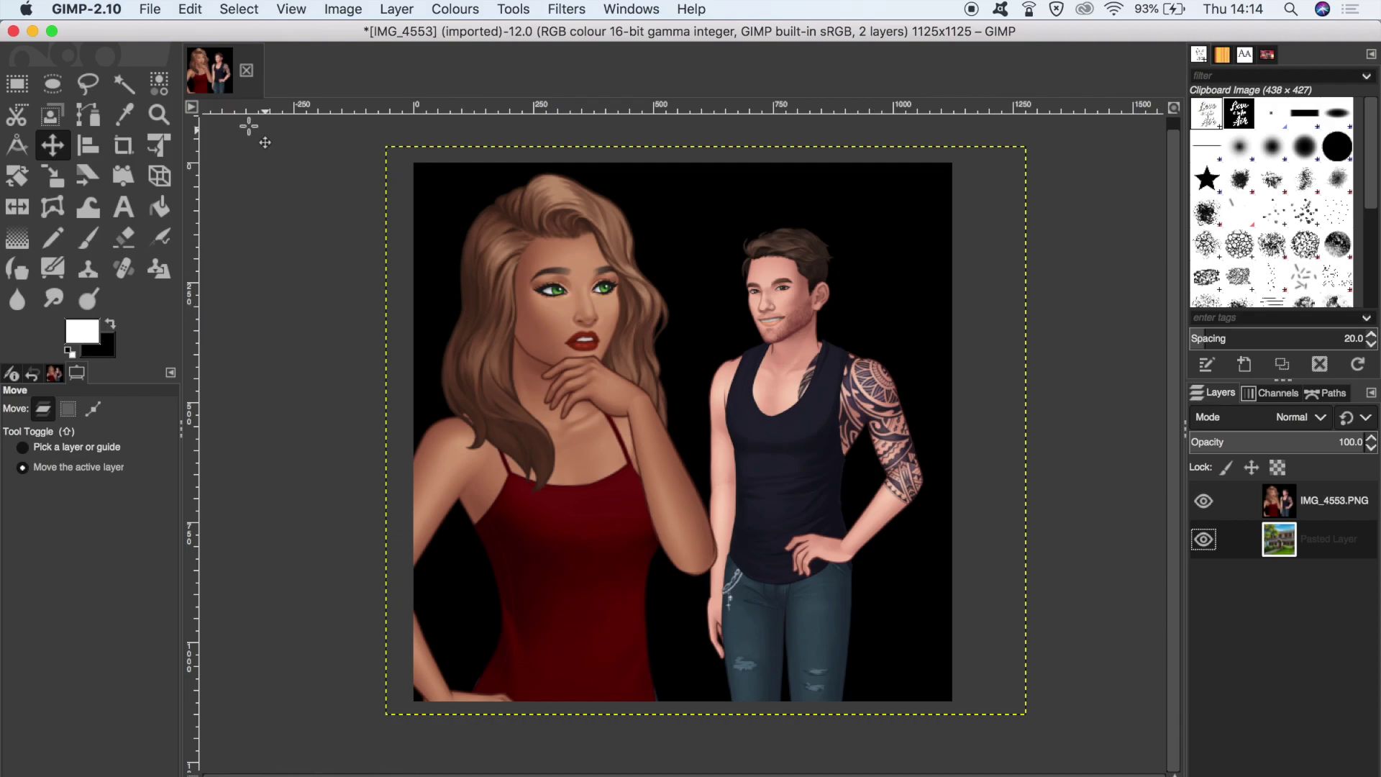
{"action": "left_click", "coordinate": [125, 90]}
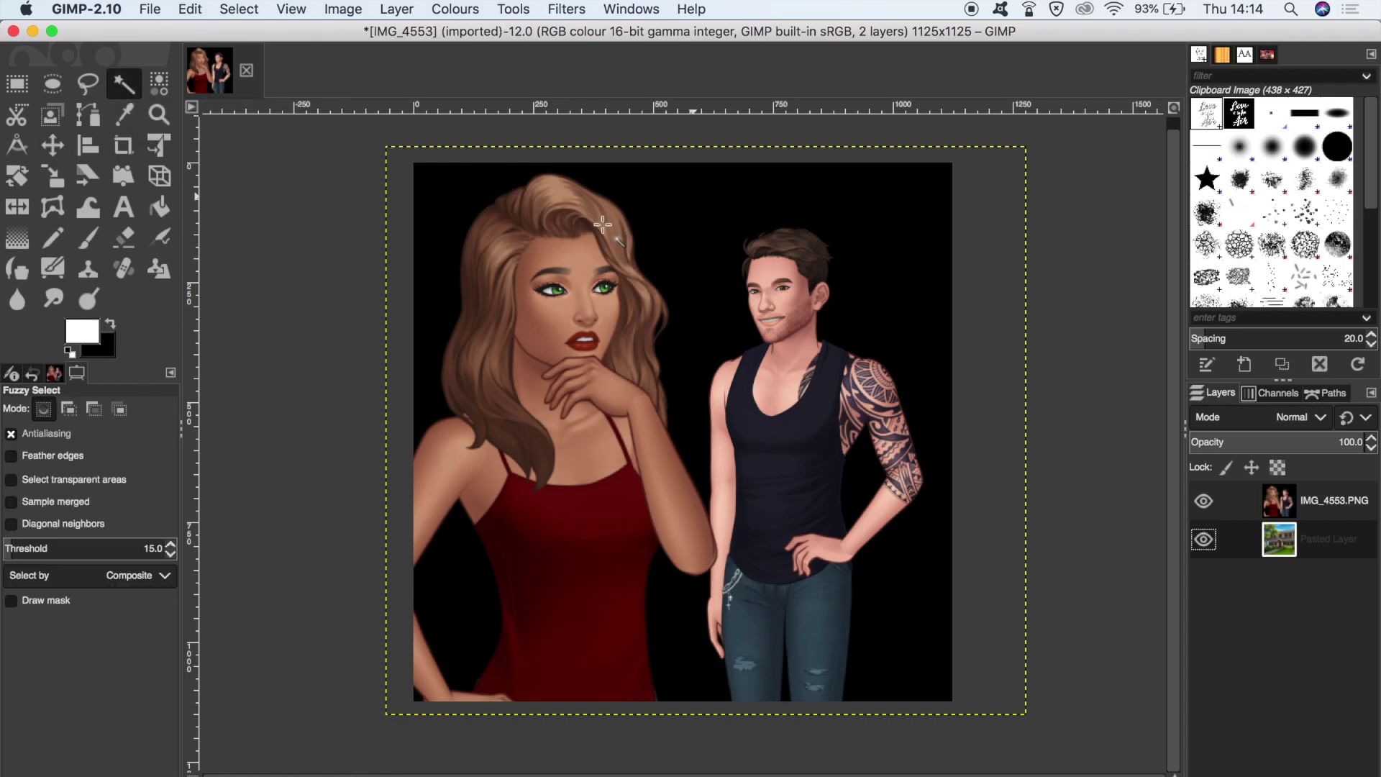
{"action": "left_click", "coordinate": [70, 410]}
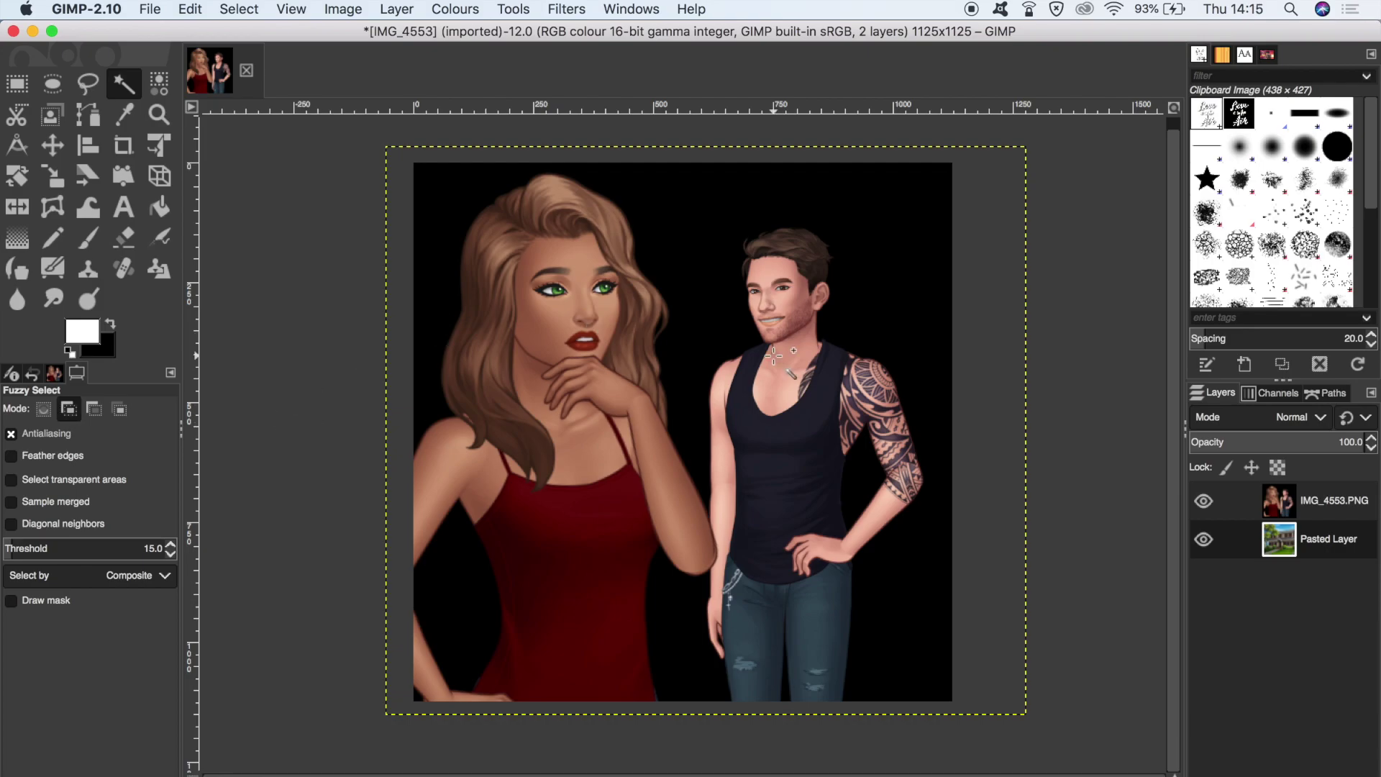
{"action": "left_click", "coordinate": [1323, 510]}
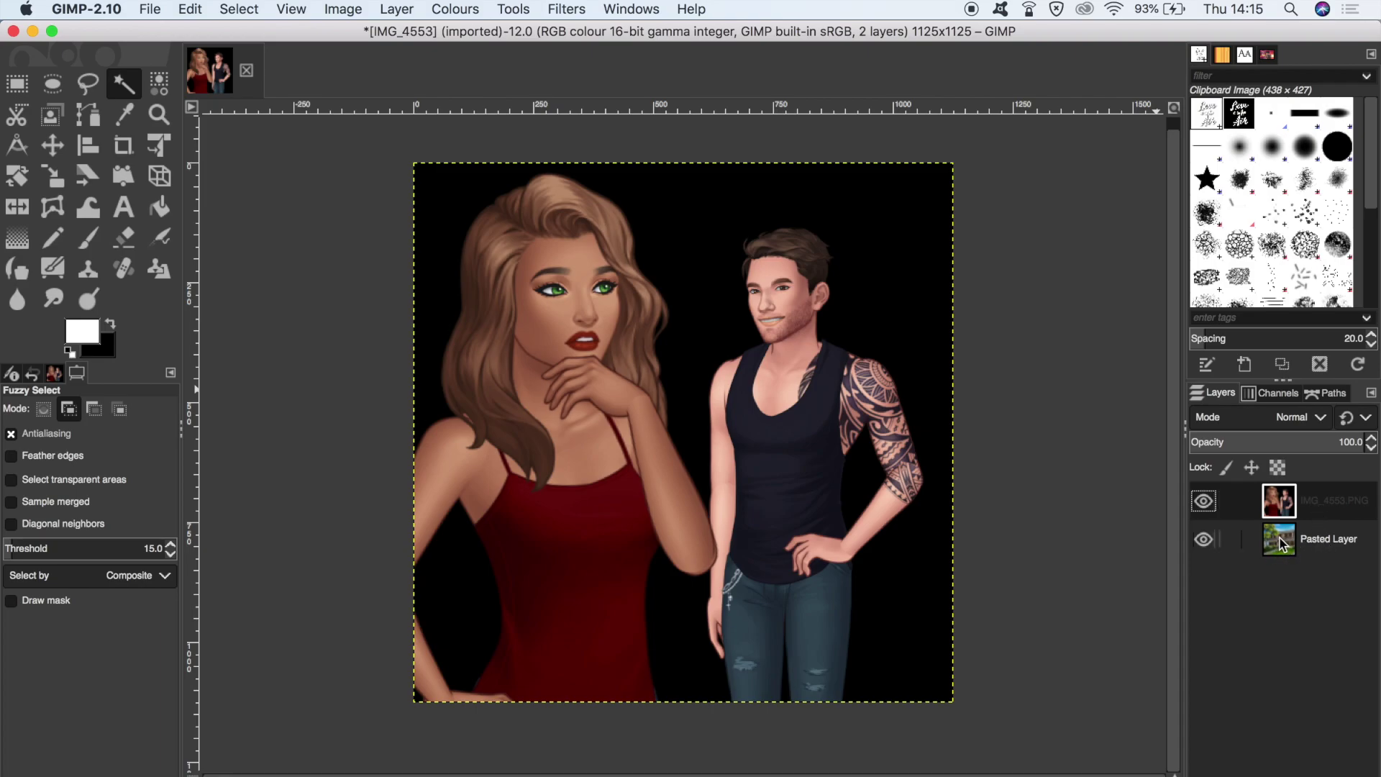
{"action": "left_click", "coordinate": [892, 205]}
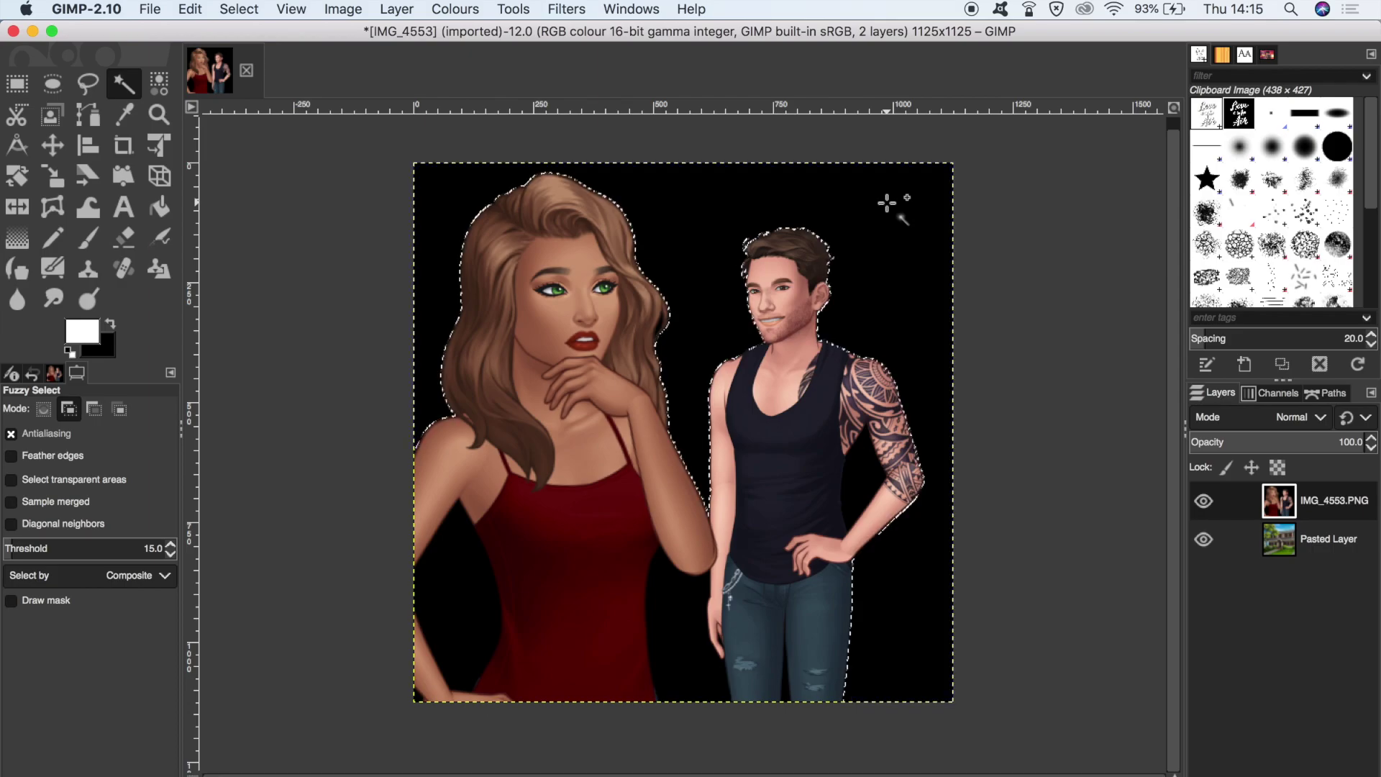
{"action": "left_click", "coordinate": [855, 475]}
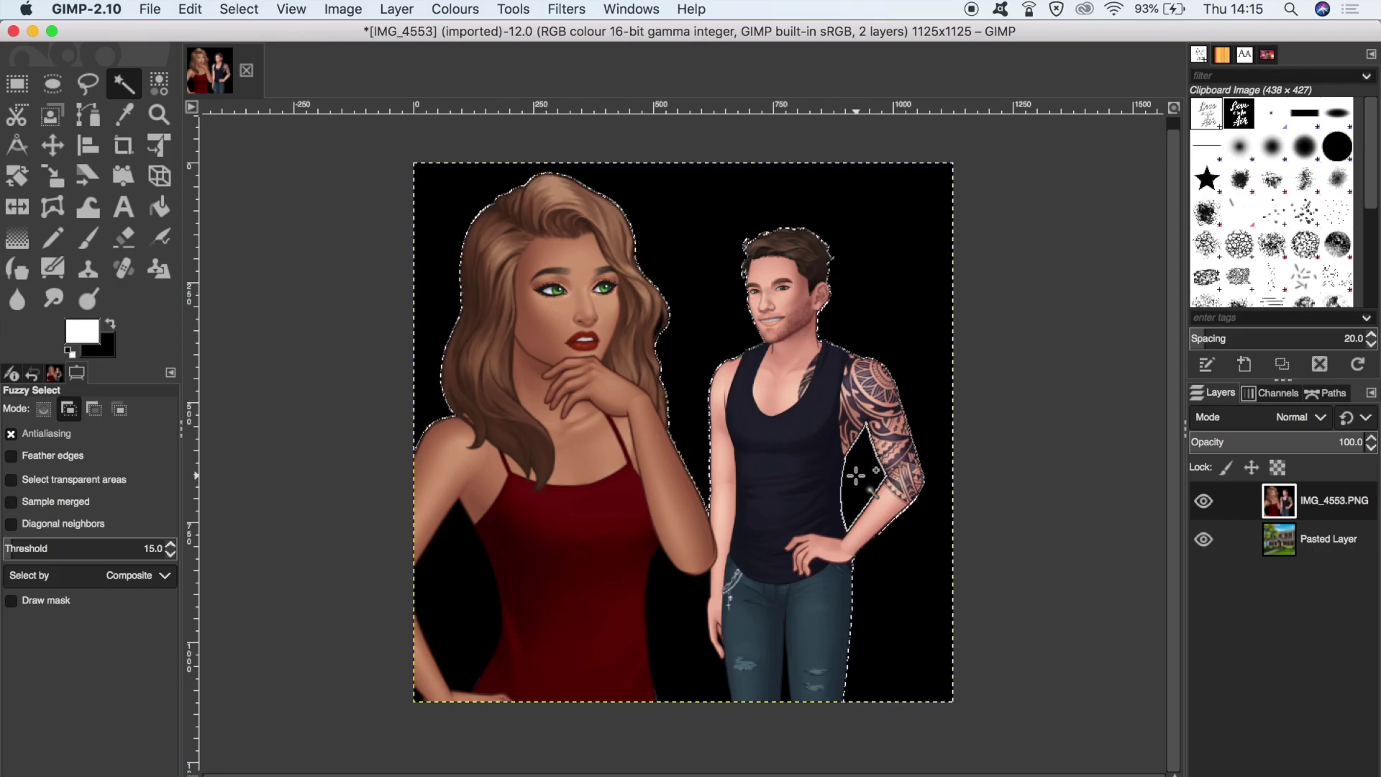
{"action": "left_click", "coordinate": [671, 616]}
{"action": "left_click", "coordinate": [450, 588]}
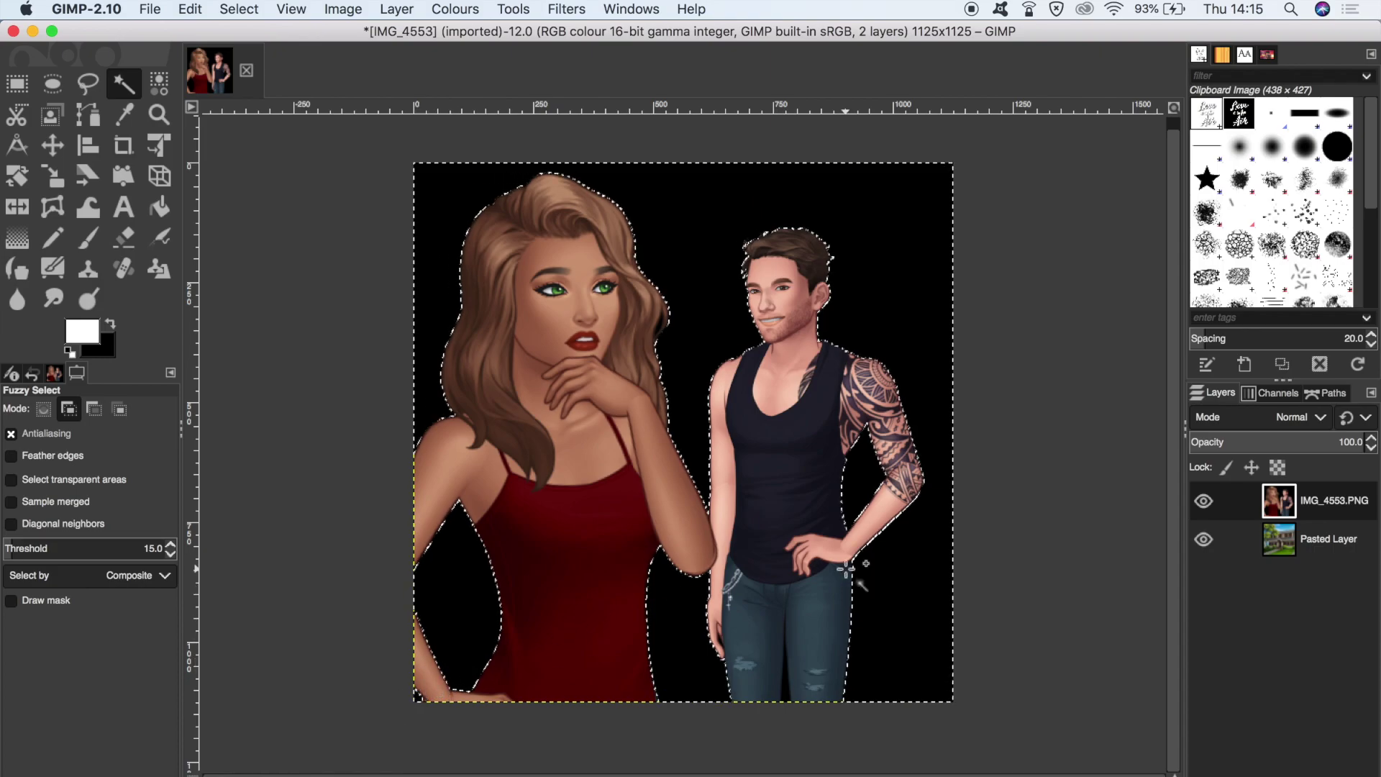
{"action": "left_click", "coordinate": [783, 685]}
Cut the selected black areas away and clear the selection
{"action": "left_click", "coordinate": [191, 10]}
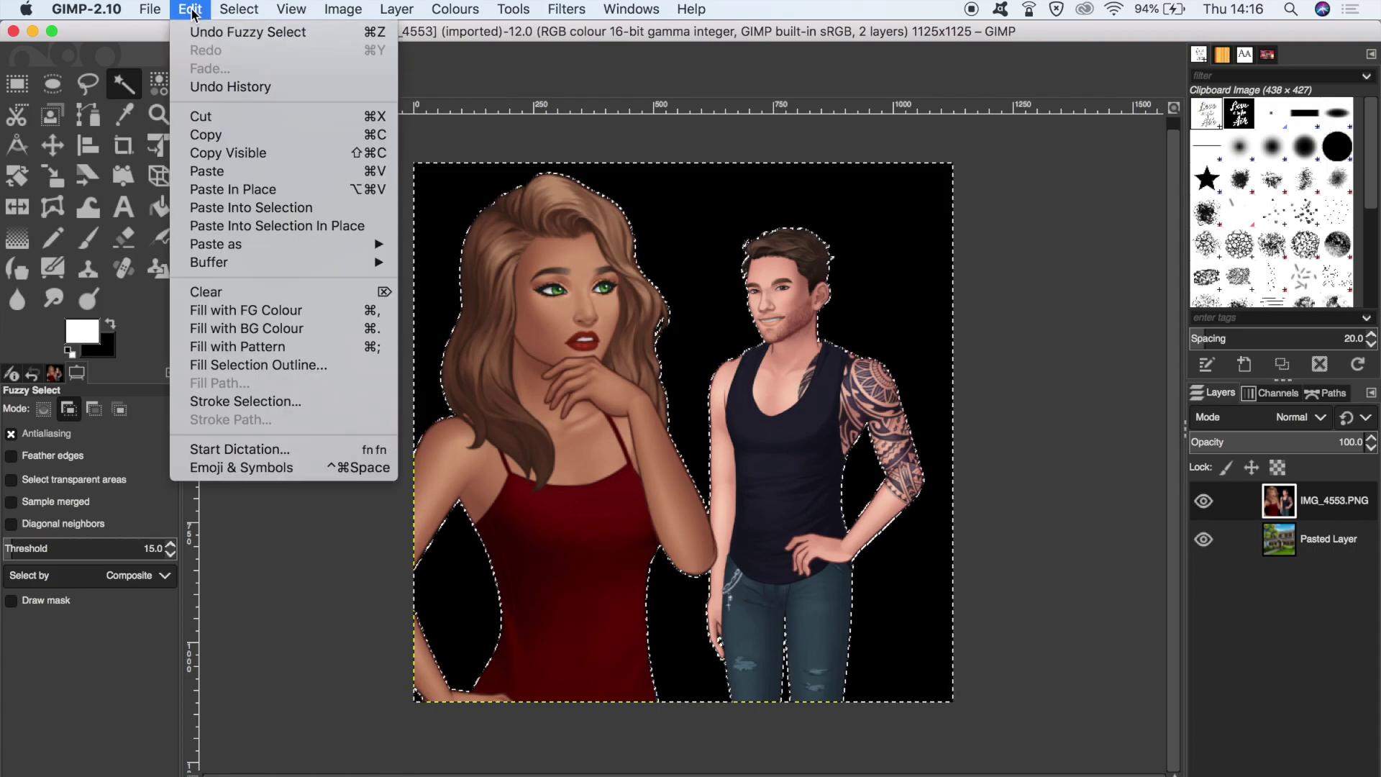
{"action": "left_click", "coordinate": [224, 116]}
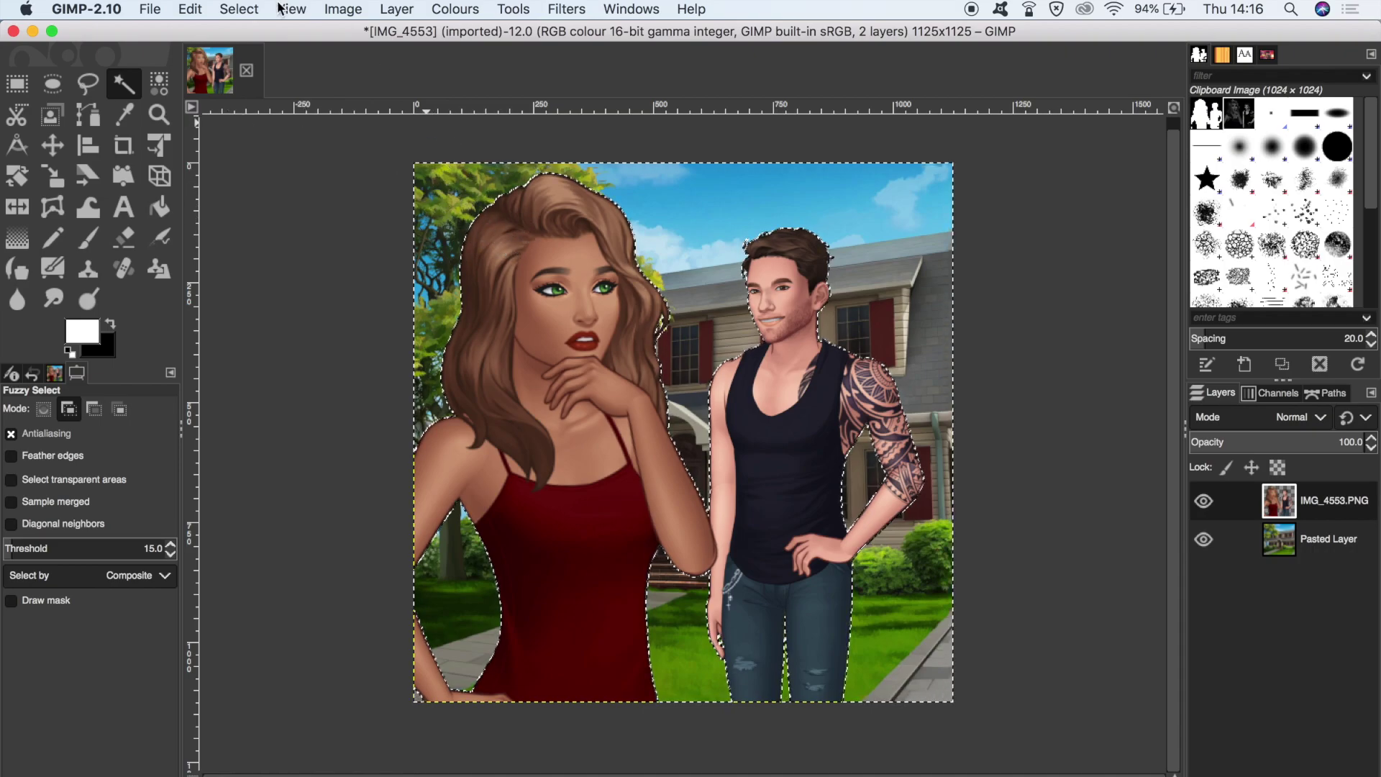
{"action": "left_click", "coordinate": [239, 10]}
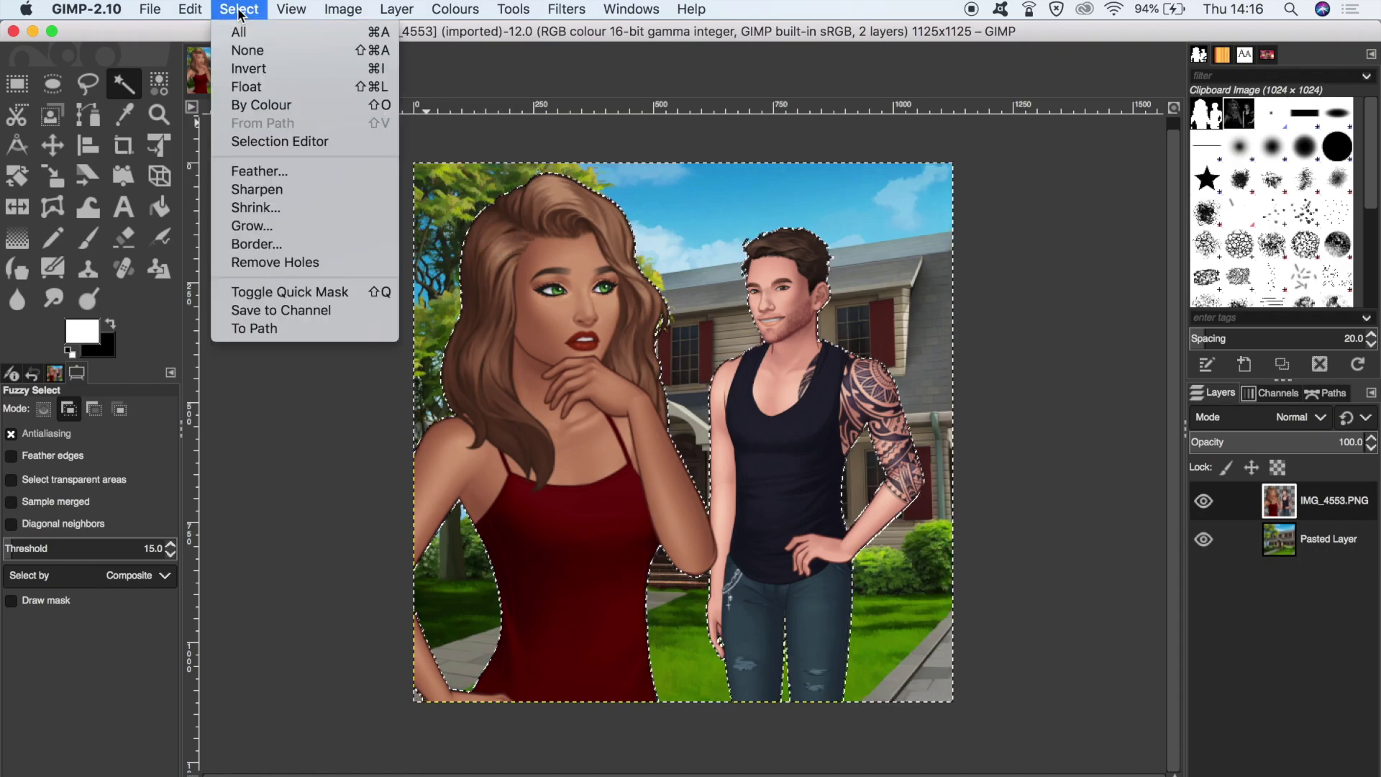
{"action": "left_click", "coordinate": [251, 50]}
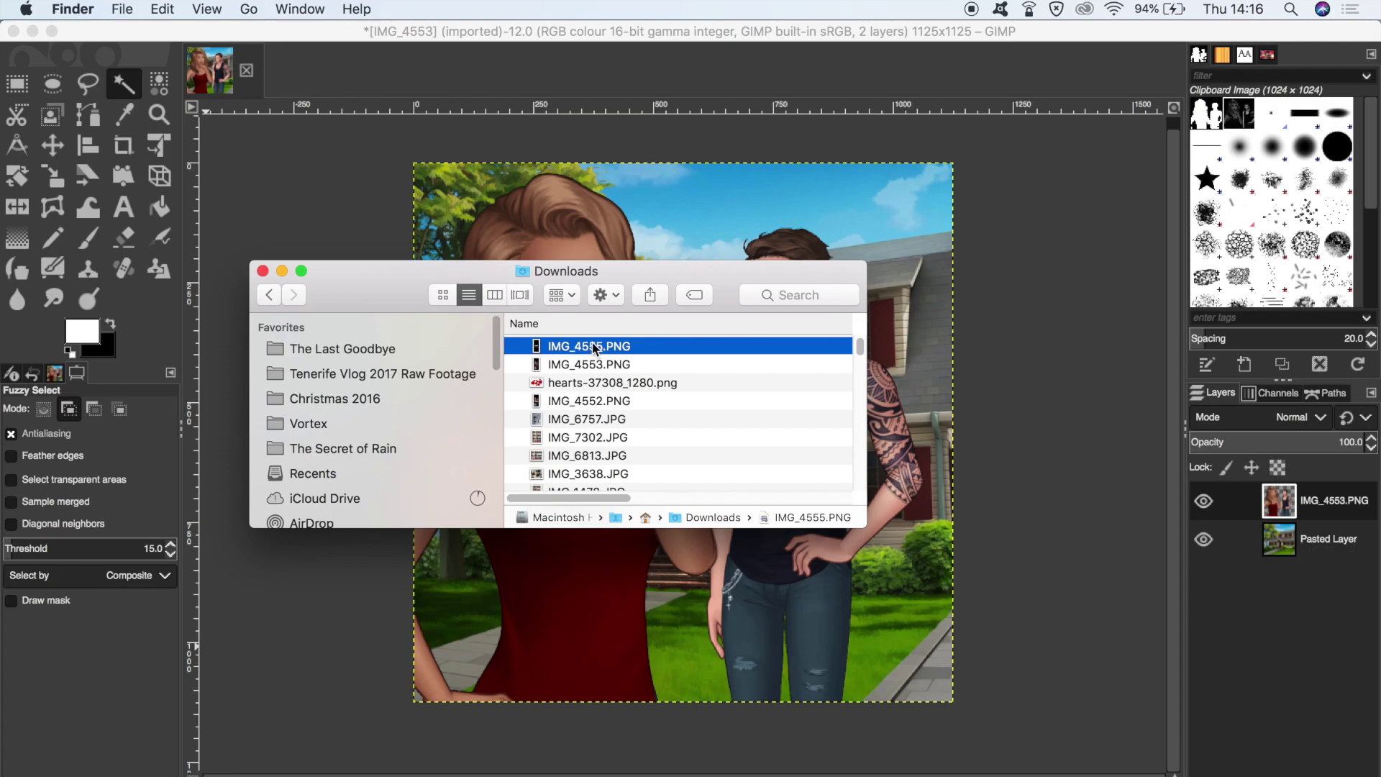
Add IMG_4555.PNG as a new top layer and fuzzy-select its black background
{"action": "left_click_drag", "start_coordinate": [601, 346], "coordinate": [780, 565]}
{"action": "left_click_drag", "start_coordinate": [780, 564], "coordinate": [781, 565]}
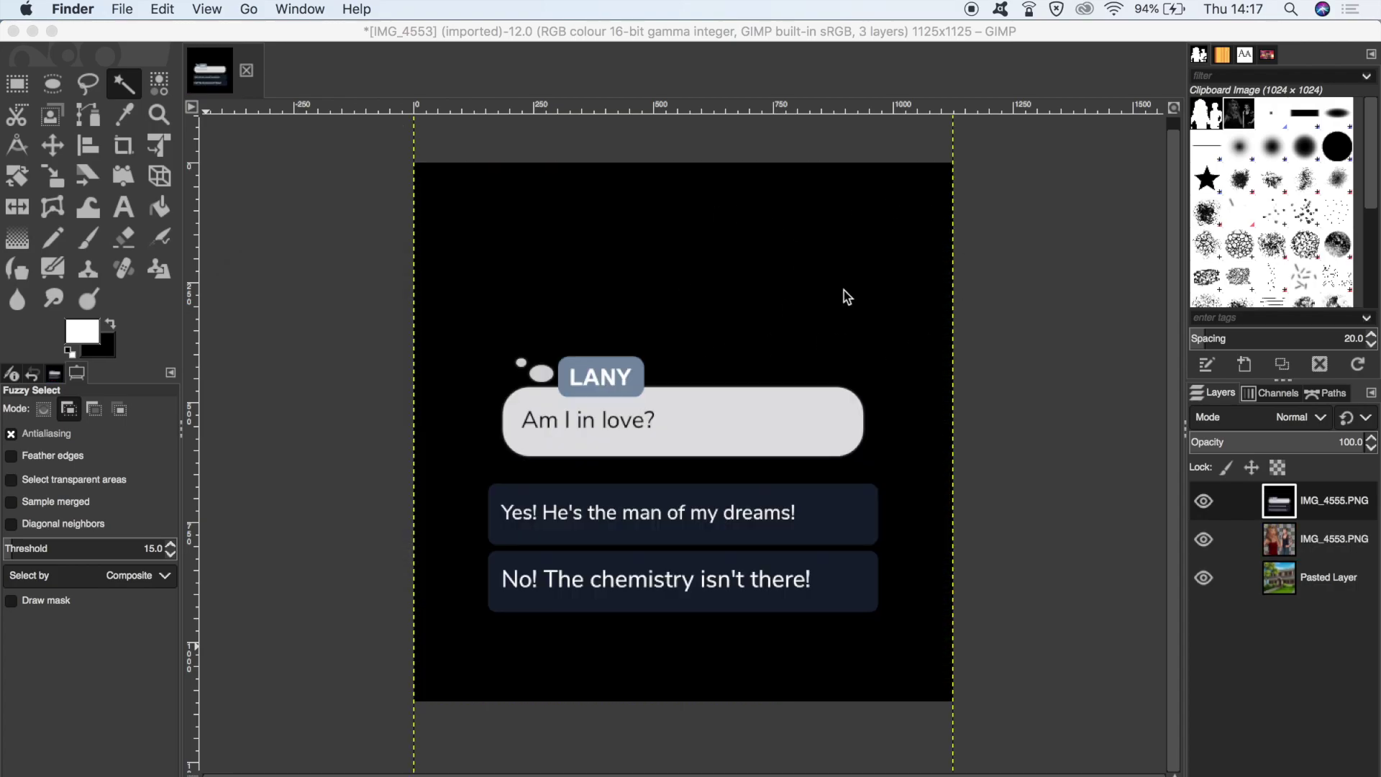
{"action": "left_click", "coordinate": [123, 83]}
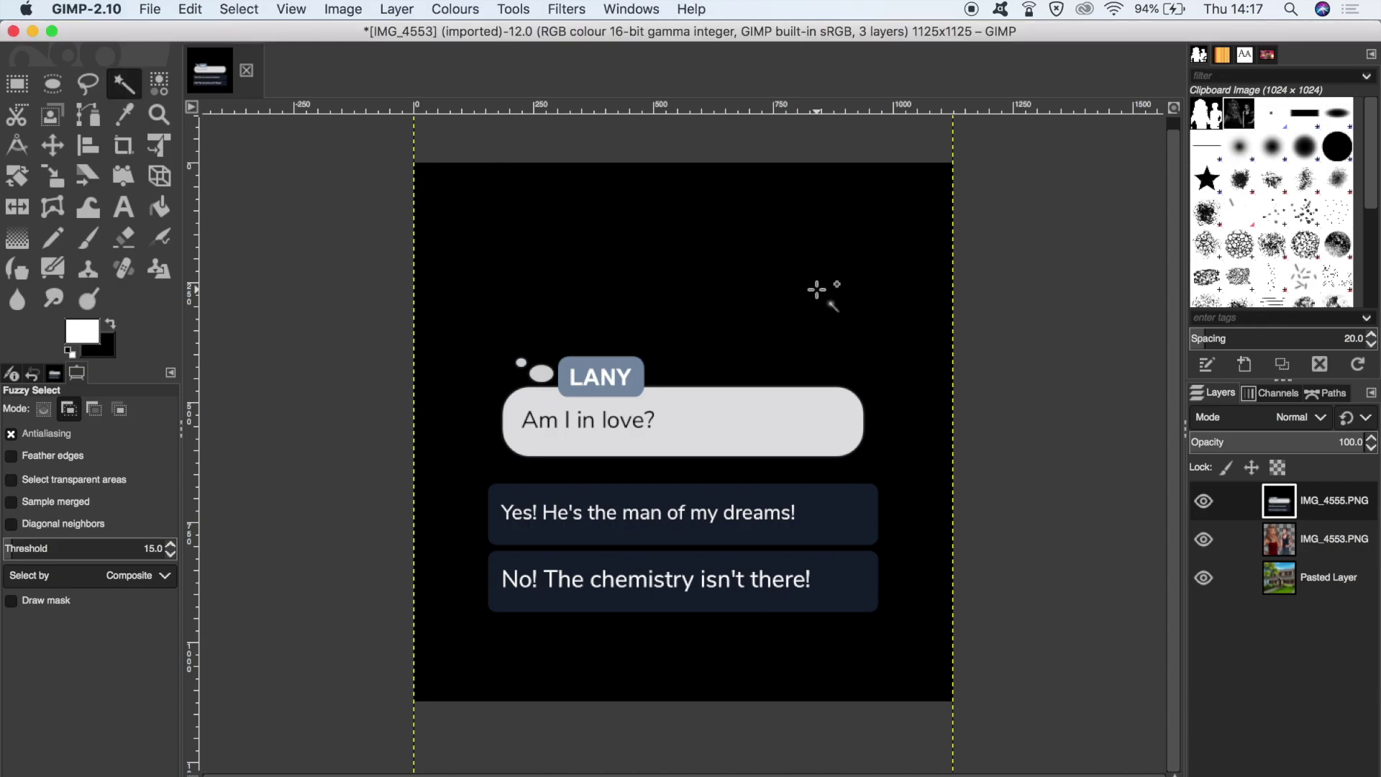
{"action": "left_click", "coordinate": [816, 290]}
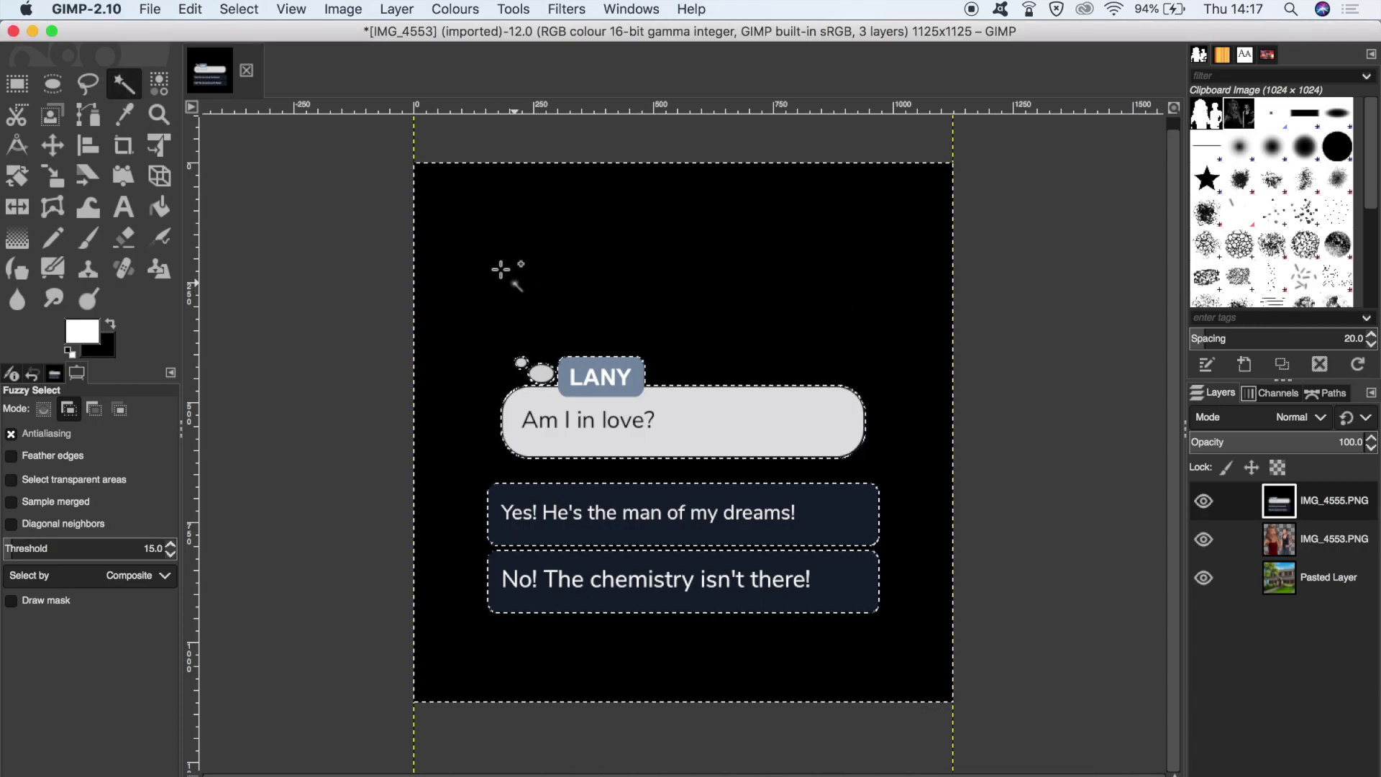
Cut the selected black area from the dialogue layer and clear the selection
{"action": "left_click", "coordinate": [191, 10]}
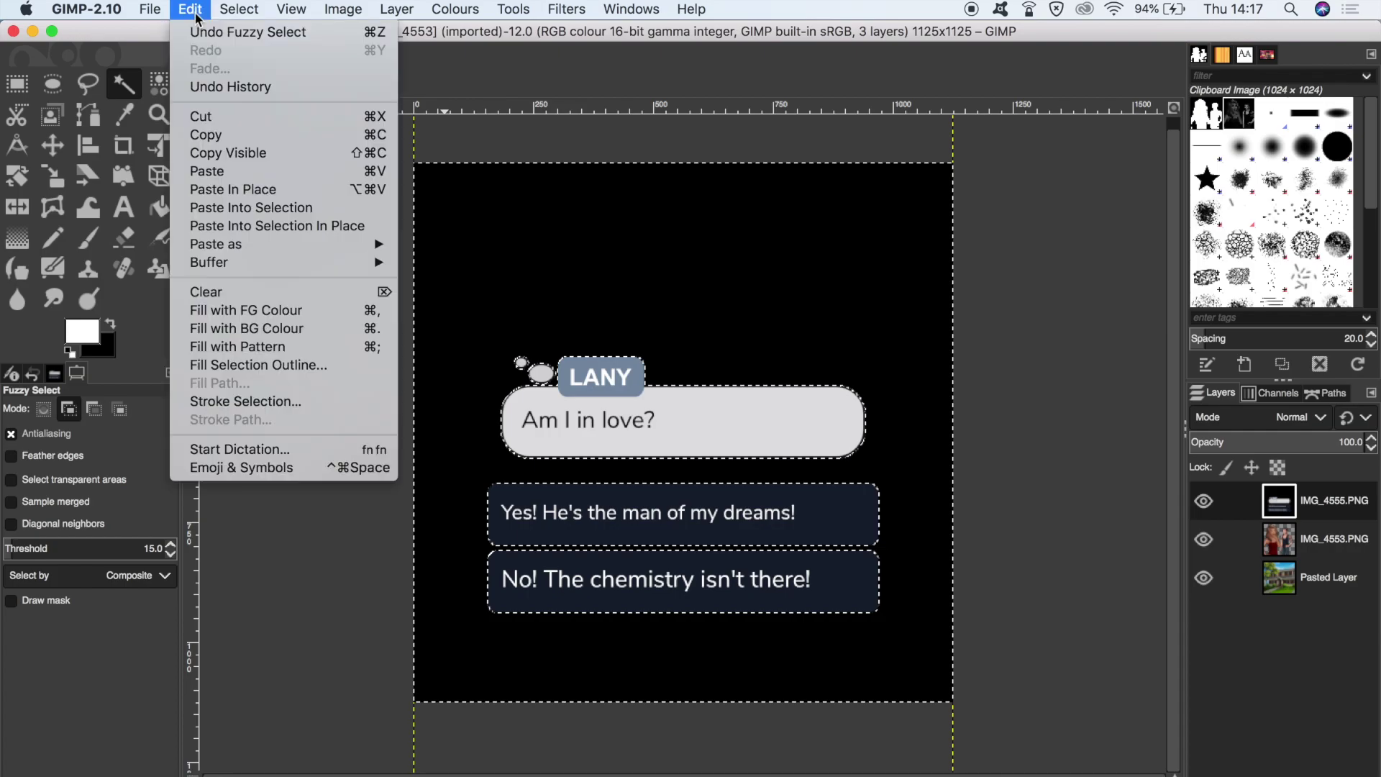
{"action": "left_click", "coordinate": [227, 118]}
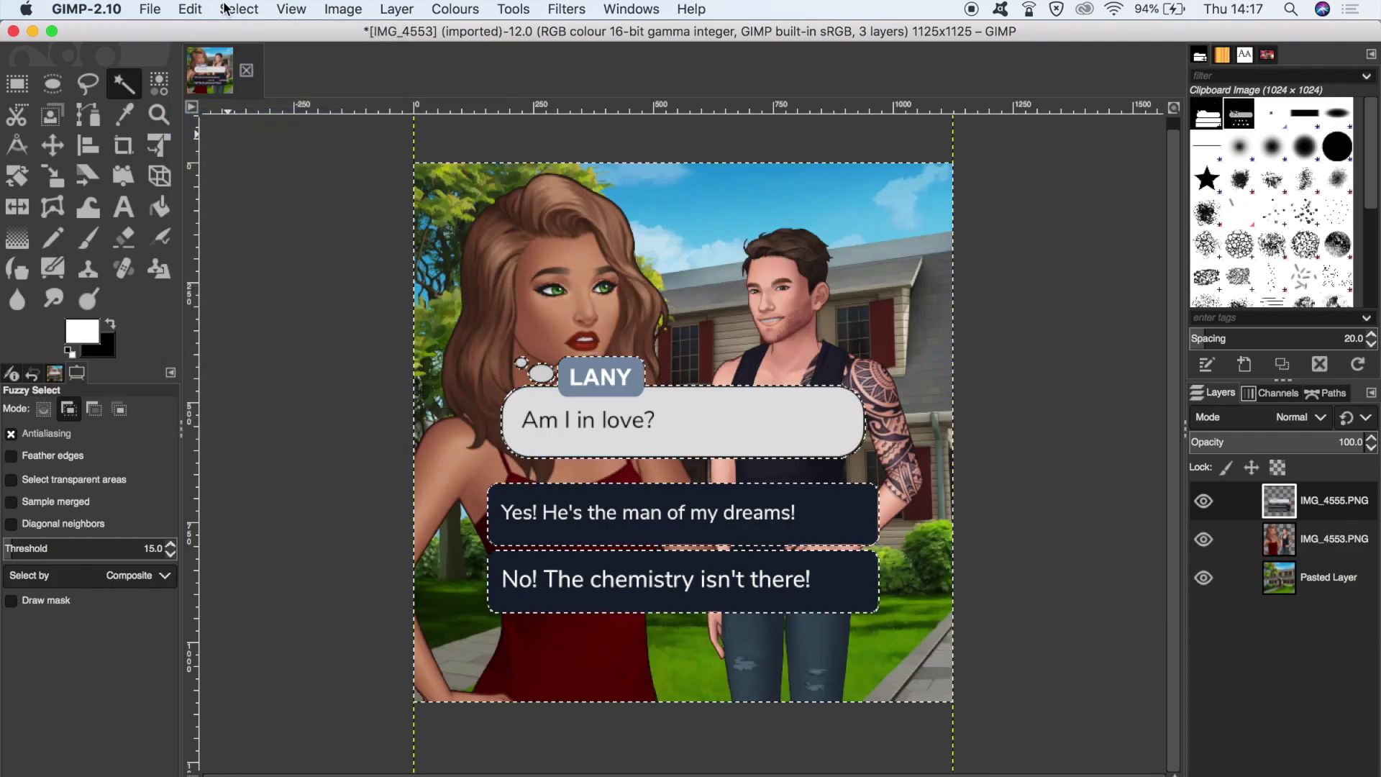
{"action": "left_click", "coordinate": [239, 9]}
{"action": "left_click", "coordinate": [247, 50]}
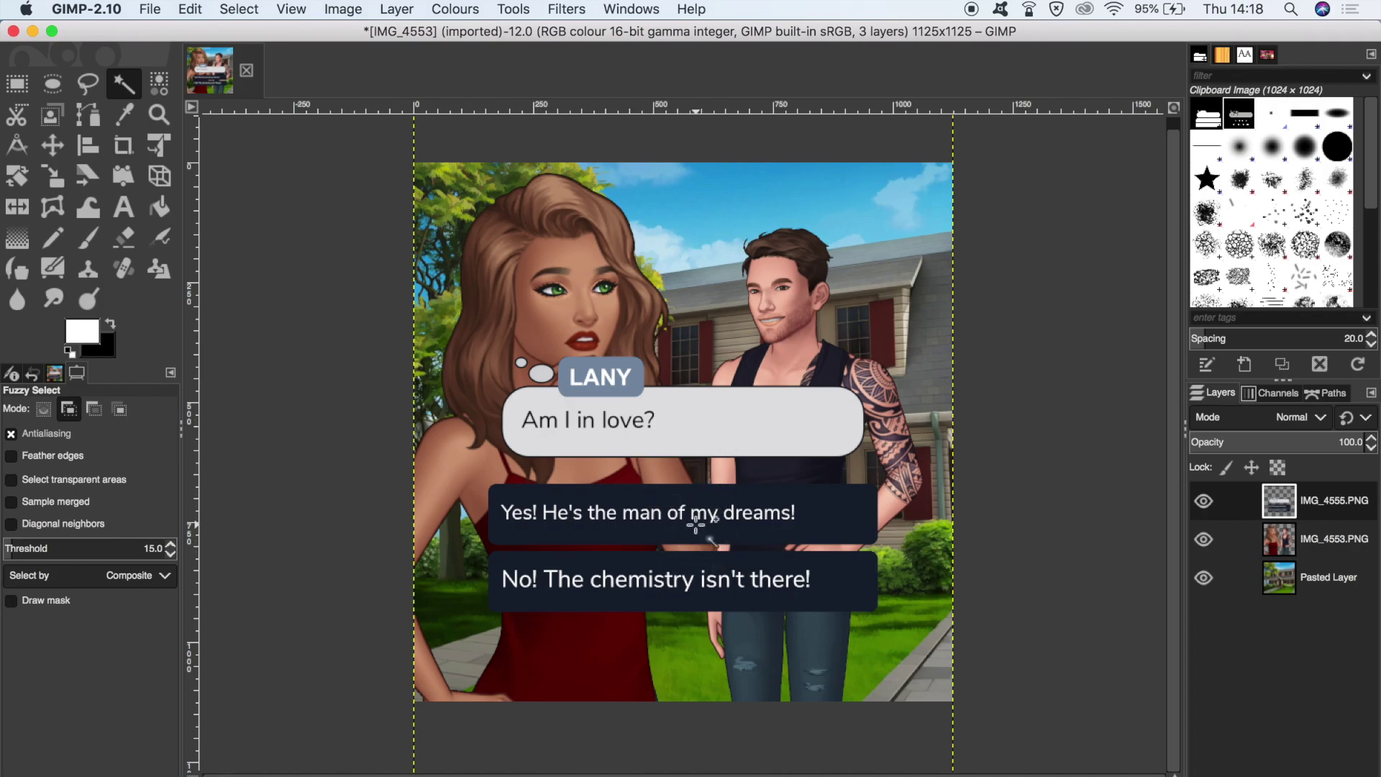
Scale the IMG_4555 screenshot layer down to fit the square canvas
{"action": "key", "text": "shift+s"}
{"action": "left_click_drag", "start_coordinate": [703, 525], "coordinate": [681, 358]}
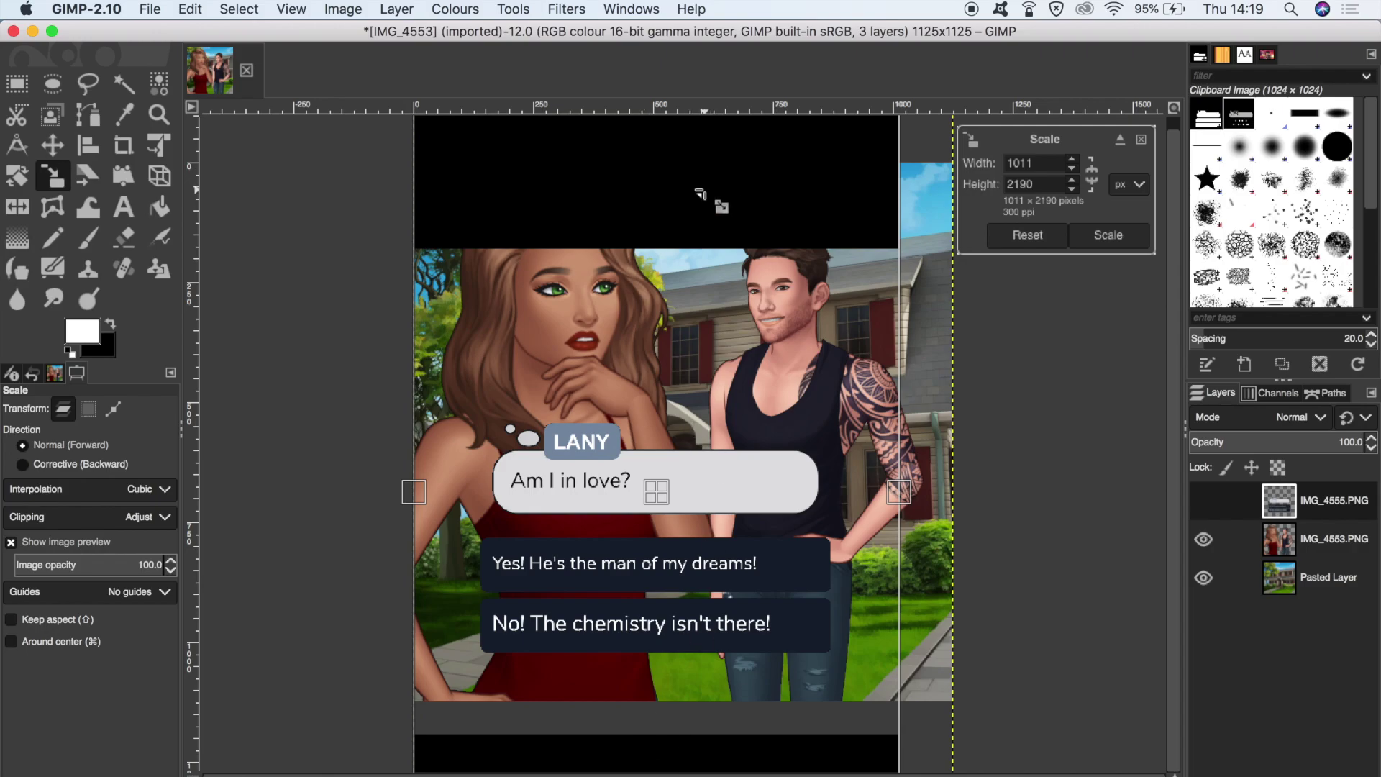
{"action": "key", "text": "Return"}
{"action": "key", "text": "m"}
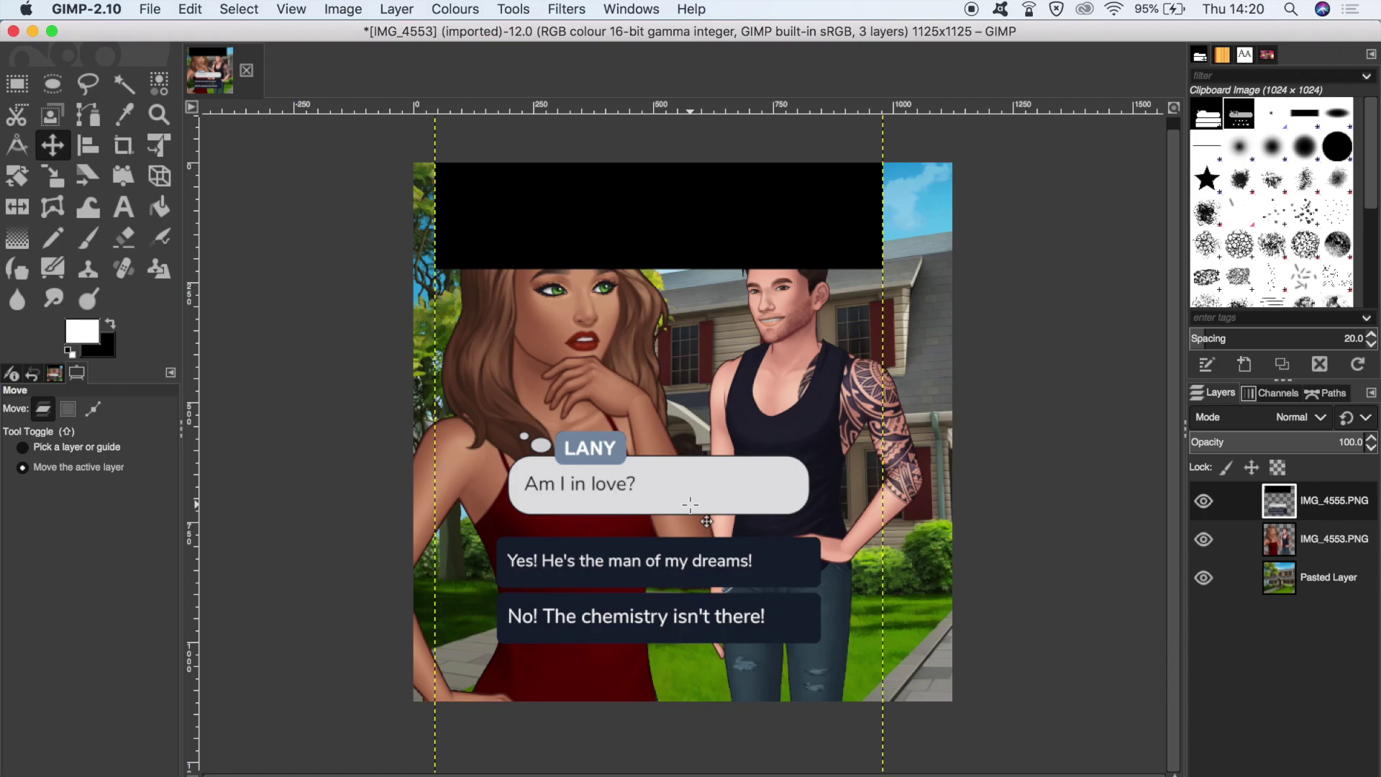
Fuzzy-select and cut the black bar at the top, then activate Pasted Layer
{"action": "left_click", "coordinate": [122, 93]}
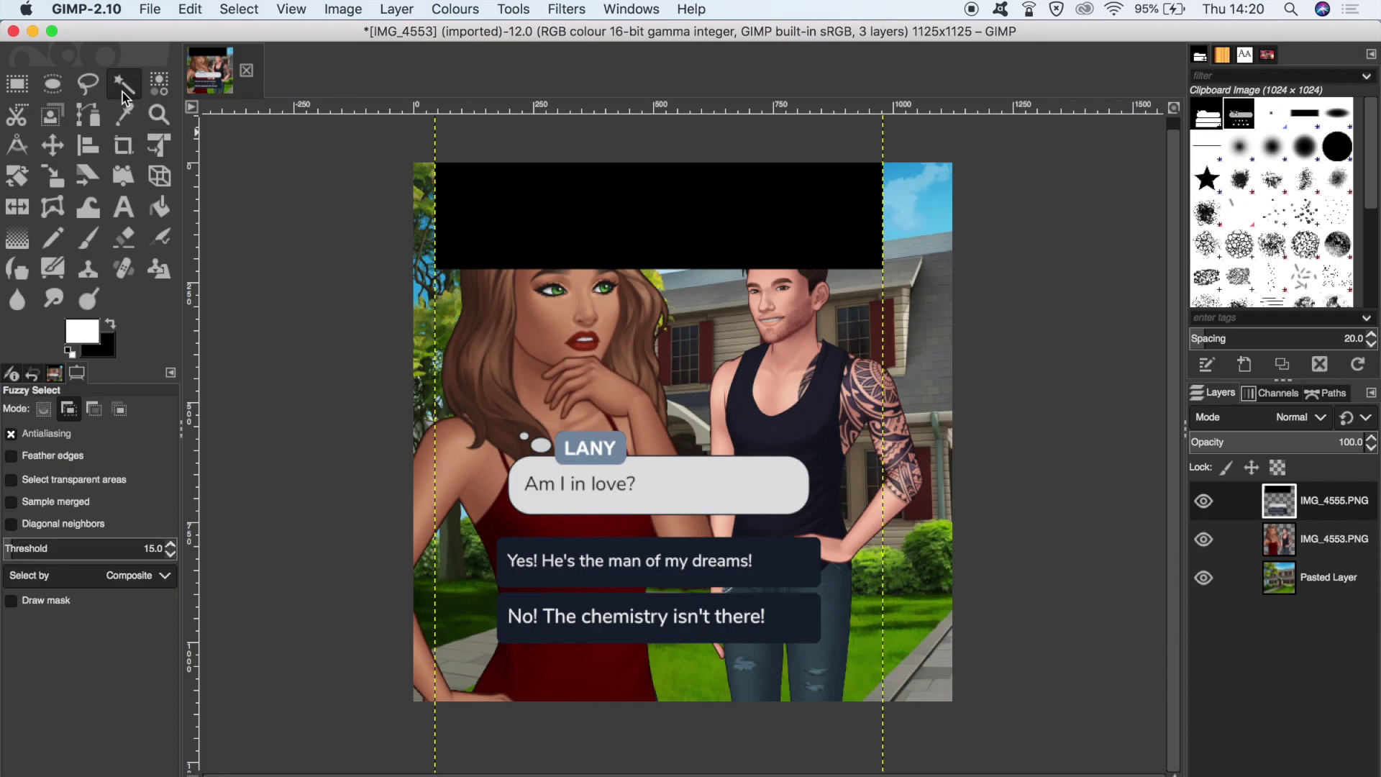
{"action": "left_click", "coordinate": [684, 219]}
{"action": "left_click", "coordinate": [190, 8]}
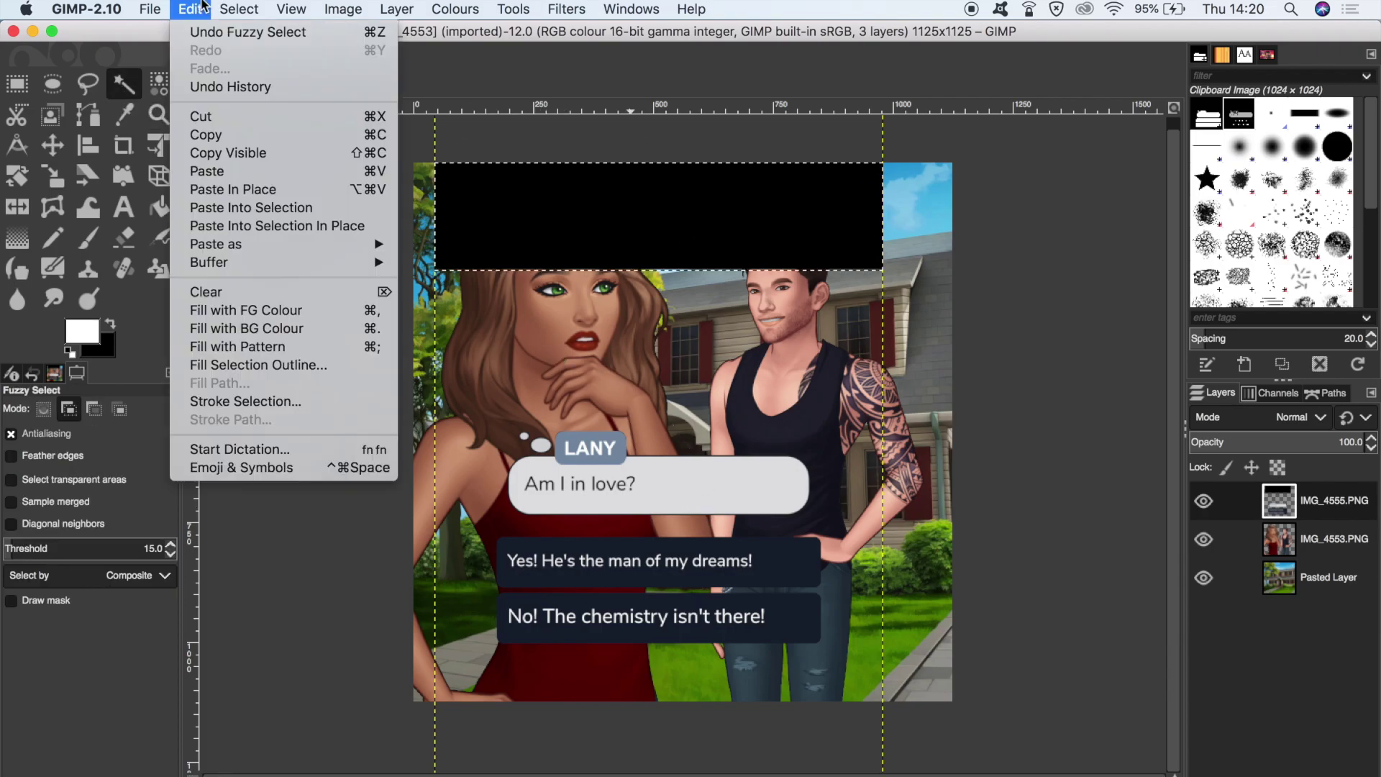
{"action": "left_click", "coordinate": [223, 118]}
{"action": "left_click", "coordinate": [1315, 577]}
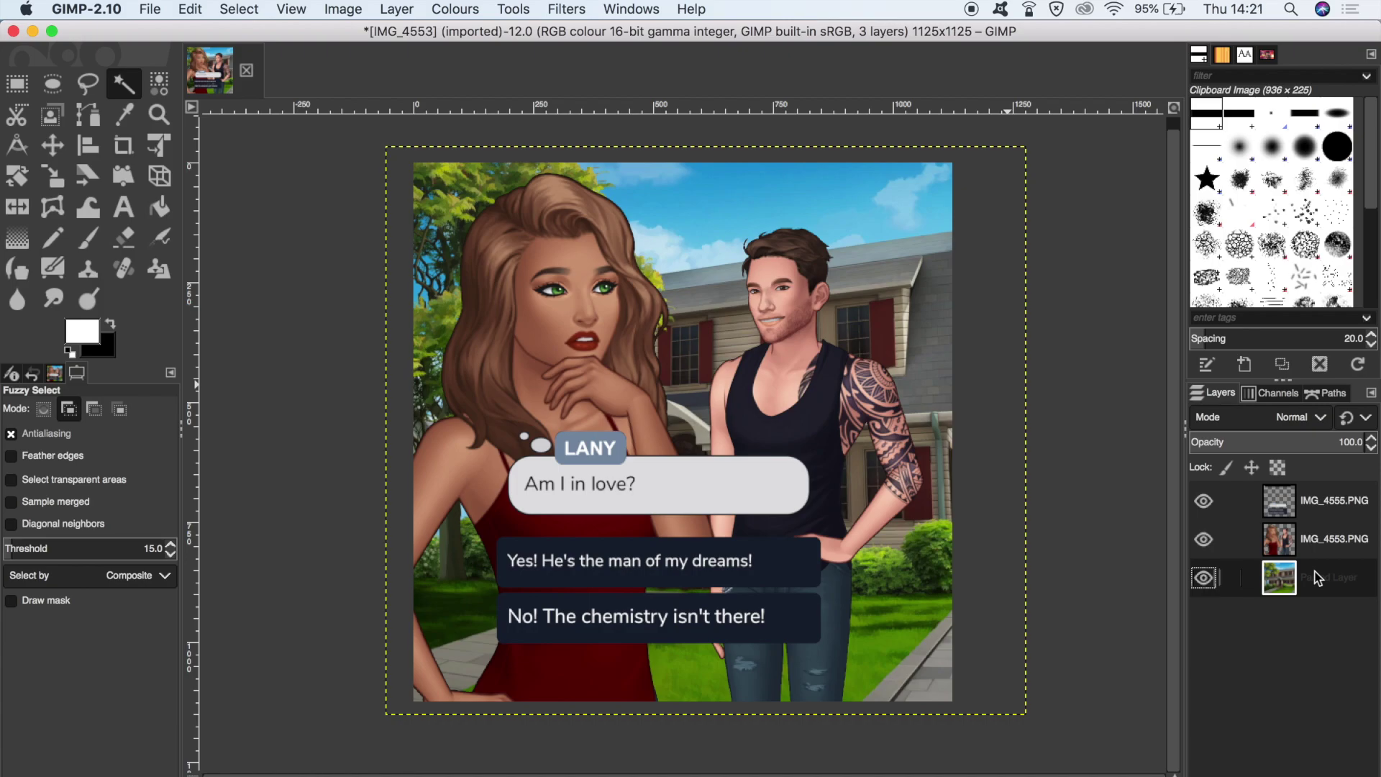
Apply a Gaussian Blur of size 14.72 to the house background layer
{"action": "left_click", "coordinate": [573, 10]}
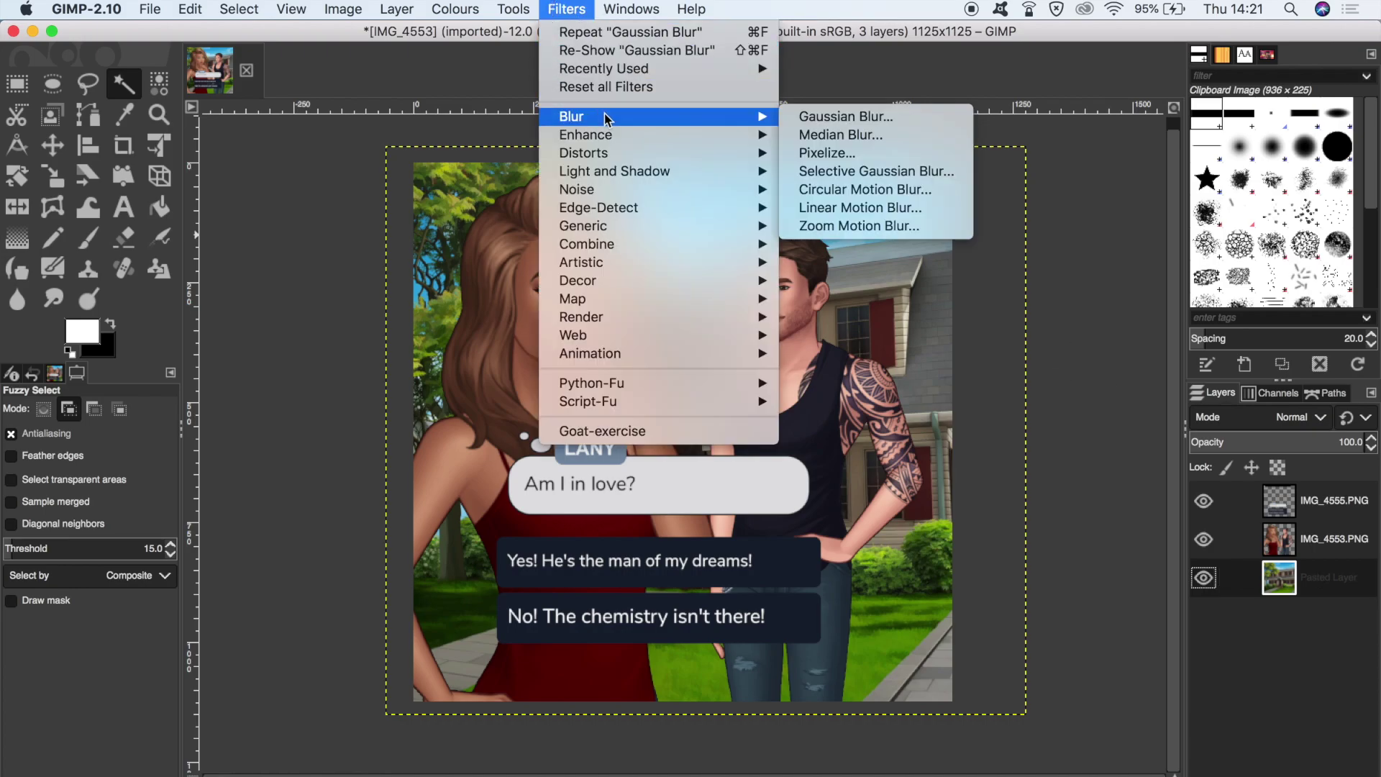
{"action": "mouse_move", "coordinate": [747, 119]}
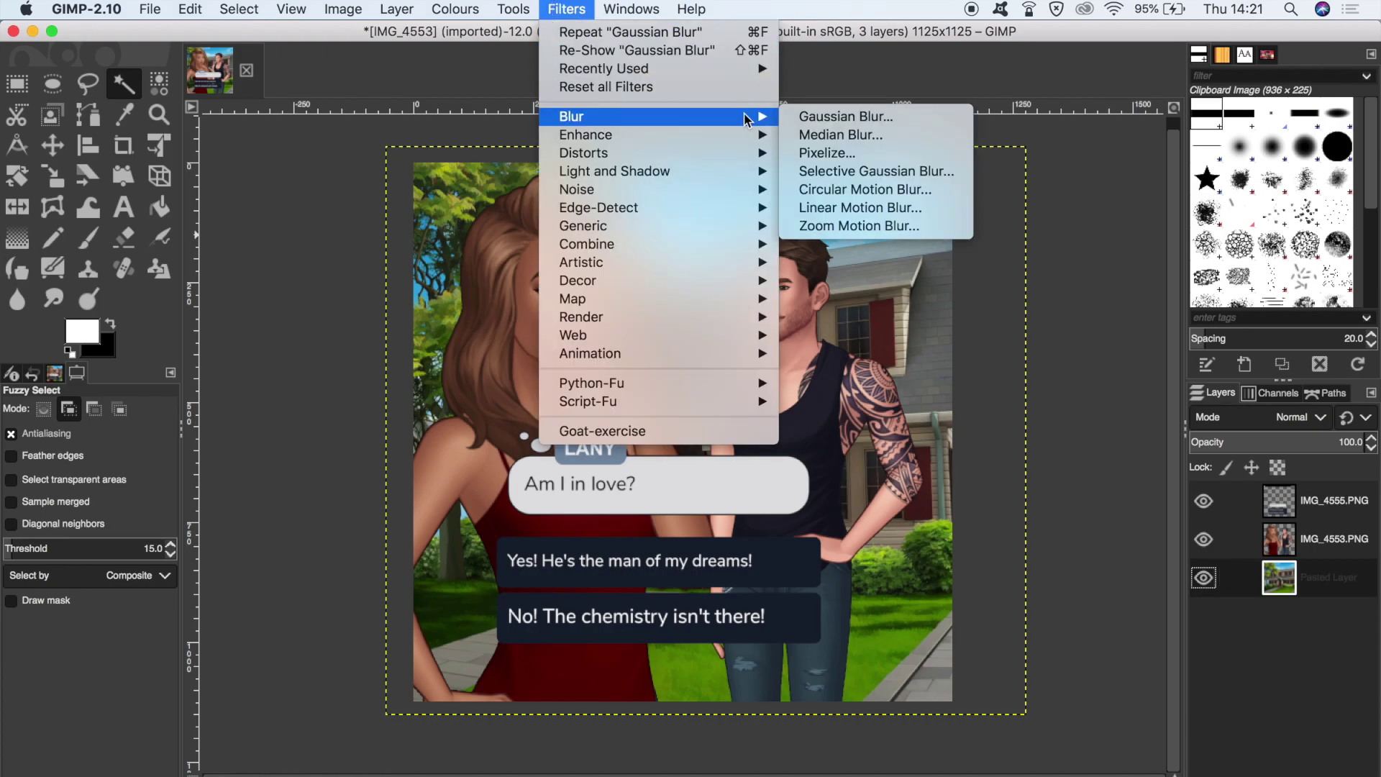
{"action": "left_click", "coordinate": [869, 115]}
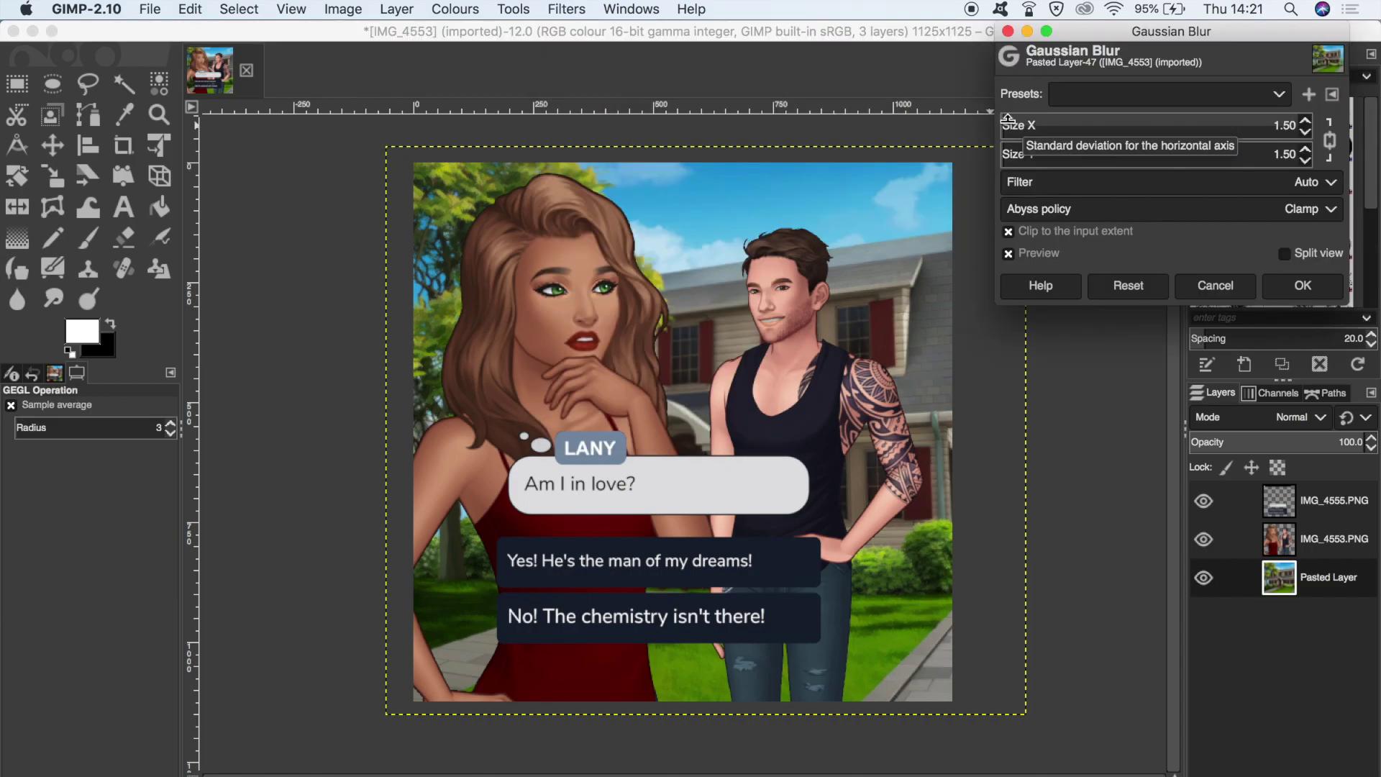
{"action": "left_click", "coordinate": [1008, 122]}
{"action": "left_click_drag", "start_coordinate": [1009, 123], "coordinate": [1043, 115]}
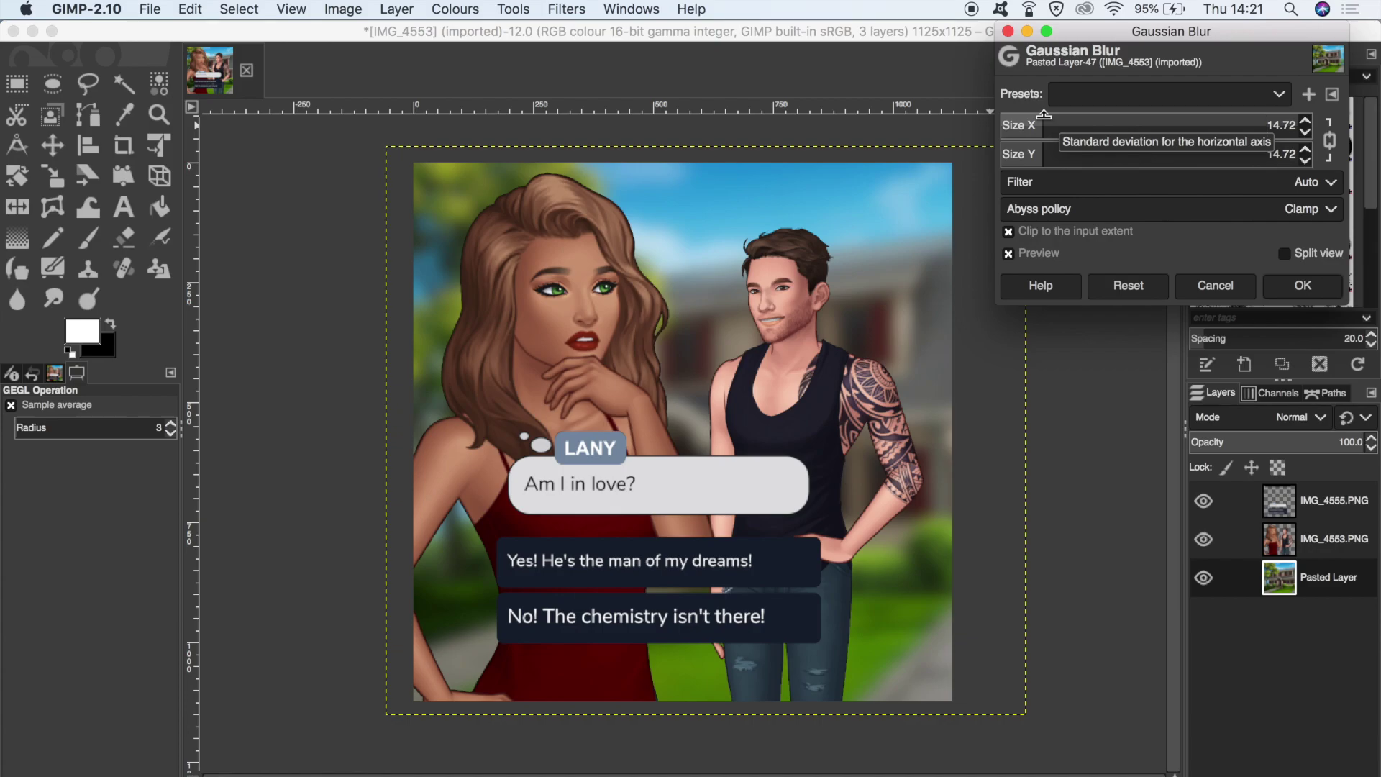
{"action": "key", "text": "Return"}
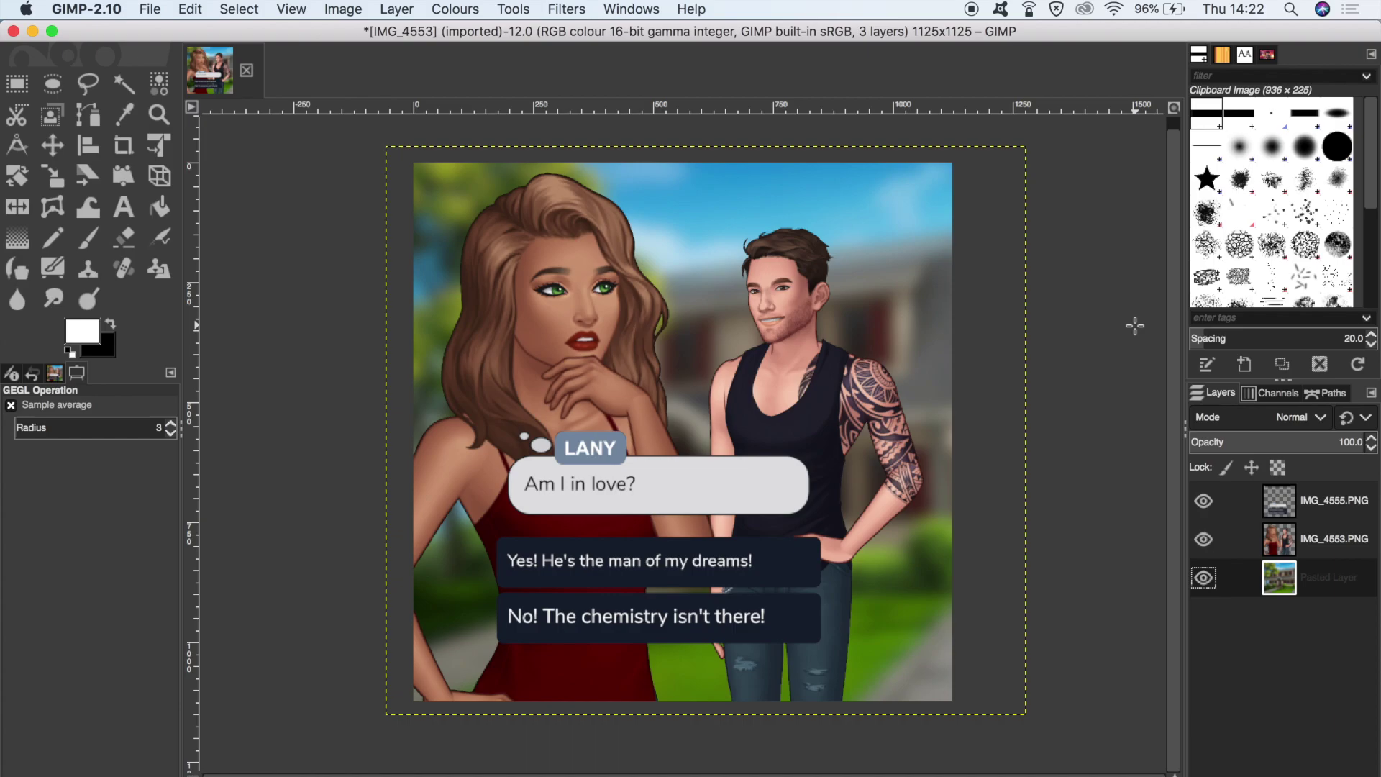
Lasso Lany's left side from her hair to the bottom edge, then activate IMG_4553.PNG
{"action": "key", "text": "u"}
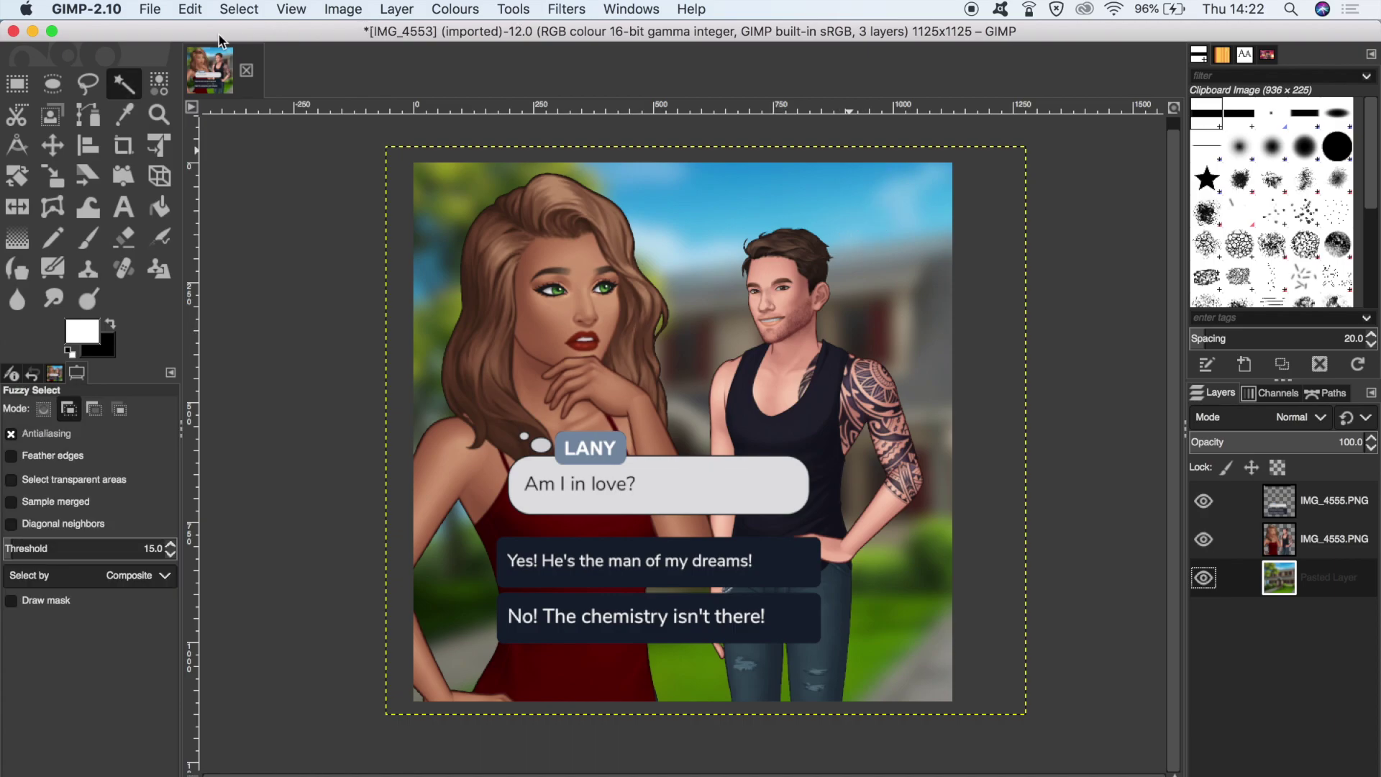
{"action": "left_click", "coordinate": [90, 85]}
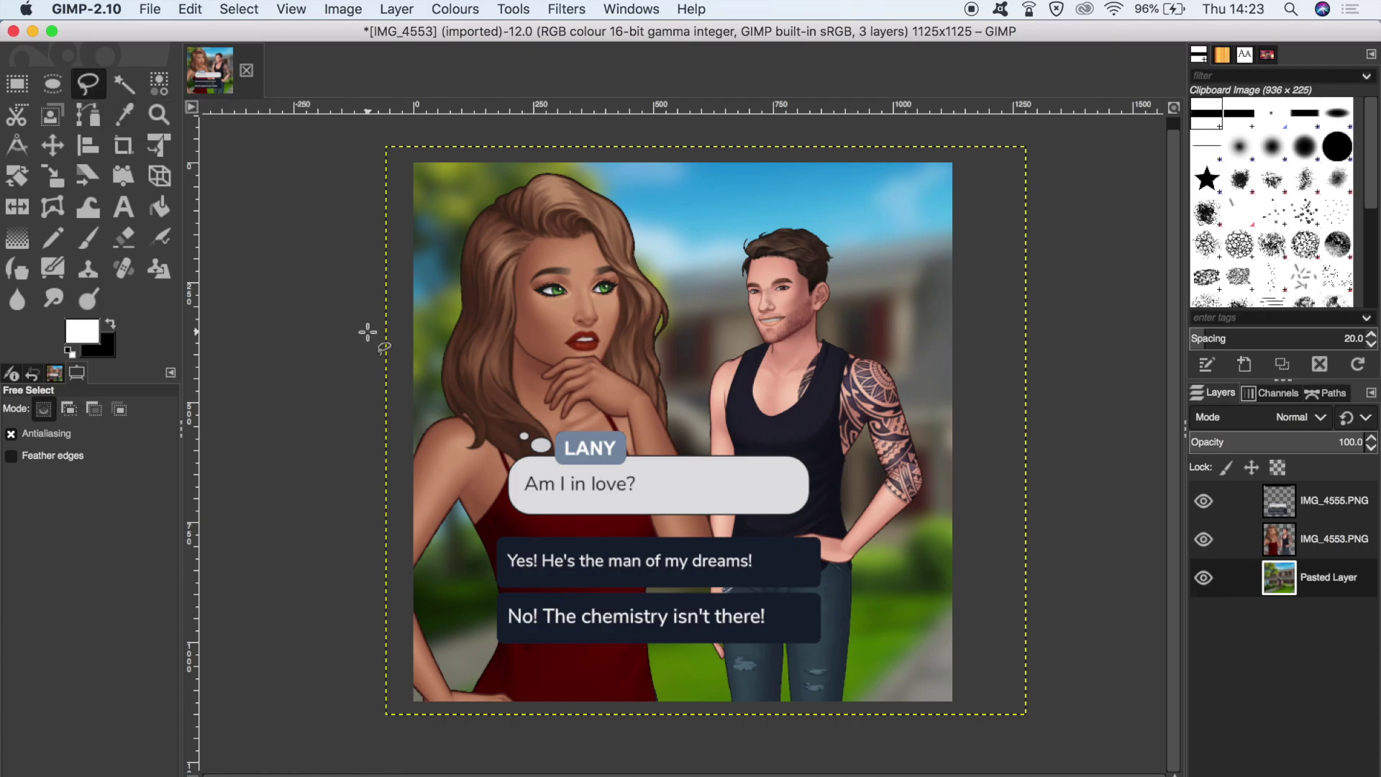
{"action": "mouse_move", "coordinate": [367, 331]}
{"action": "left_mouse_down"}
{"action": "mouse_move", "coordinate": [403, 240]}
{"action": "mouse_move", "coordinate": [479, 167]}
{"action": "mouse_move", "coordinate": [622, 168]}
{"action": "mouse_move", "coordinate": [692, 219]}
{"action": "mouse_move", "coordinate": [711, 311]}
{"action": "mouse_move", "coordinate": [698, 434]}
{"action": "mouse_move", "coordinate": [715, 562]}
{"action": "mouse_move", "coordinate": [679, 724]}
{"action": "mouse_move", "coordinate": [382, 760]}
{"action": "mouse_move", "coordinate": [352, 582]}
{"action": "mouse_move", "coordinate": [366, 332]}
{"action": "left_mouse_up"}
{"action": "key", "text": "Return"}
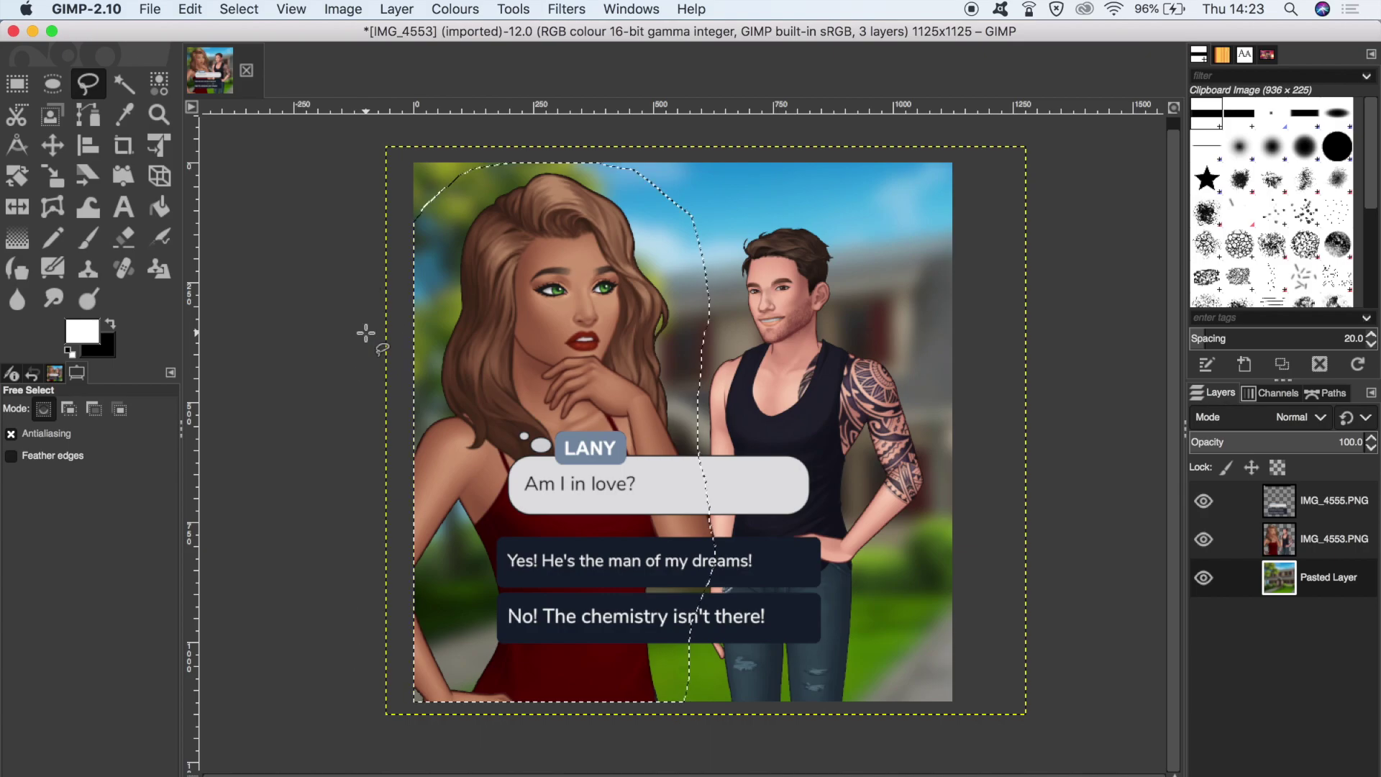
{"action": "left_click", "coordinate": [1331, 541]}
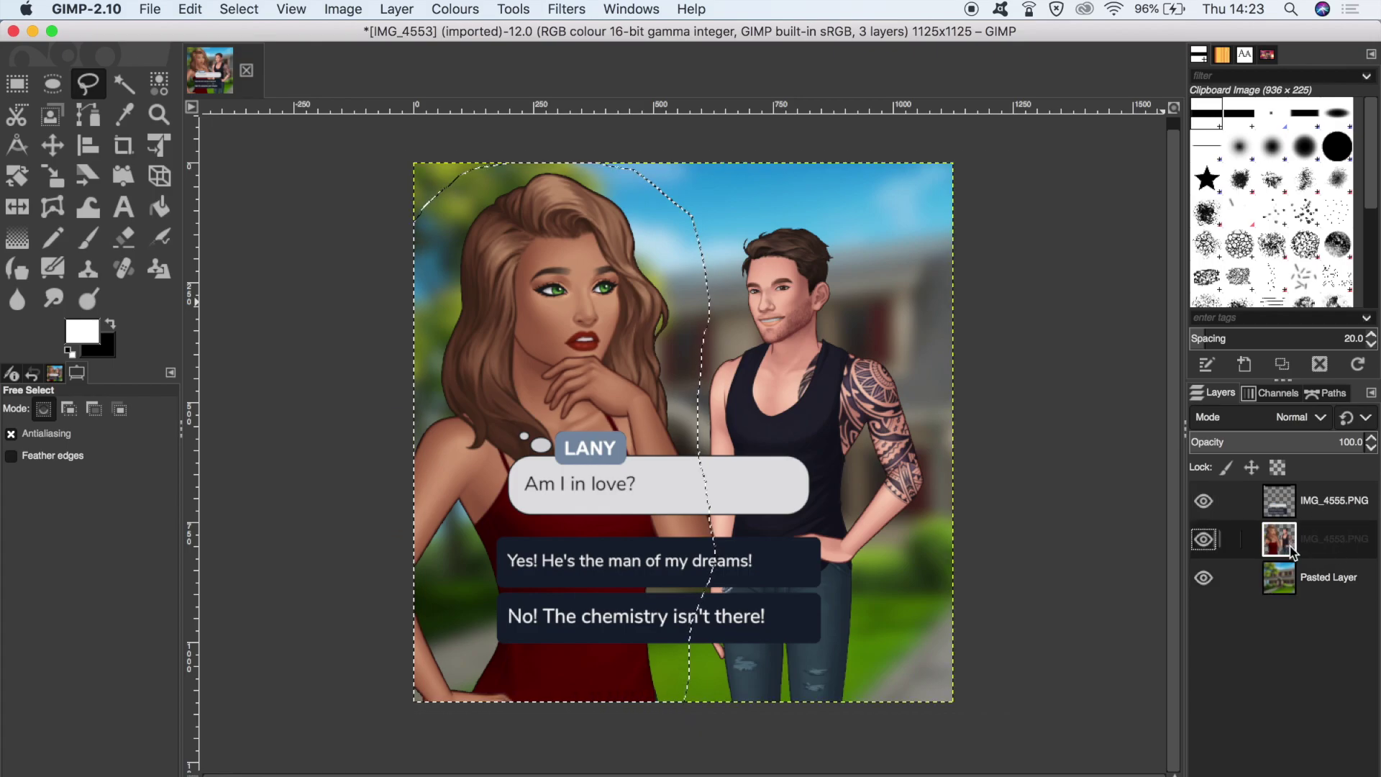
In Lighting Effects, place the point light near Lany's head with distance 0.540
{"action": "left_click", "coordinate": [565, 9]}
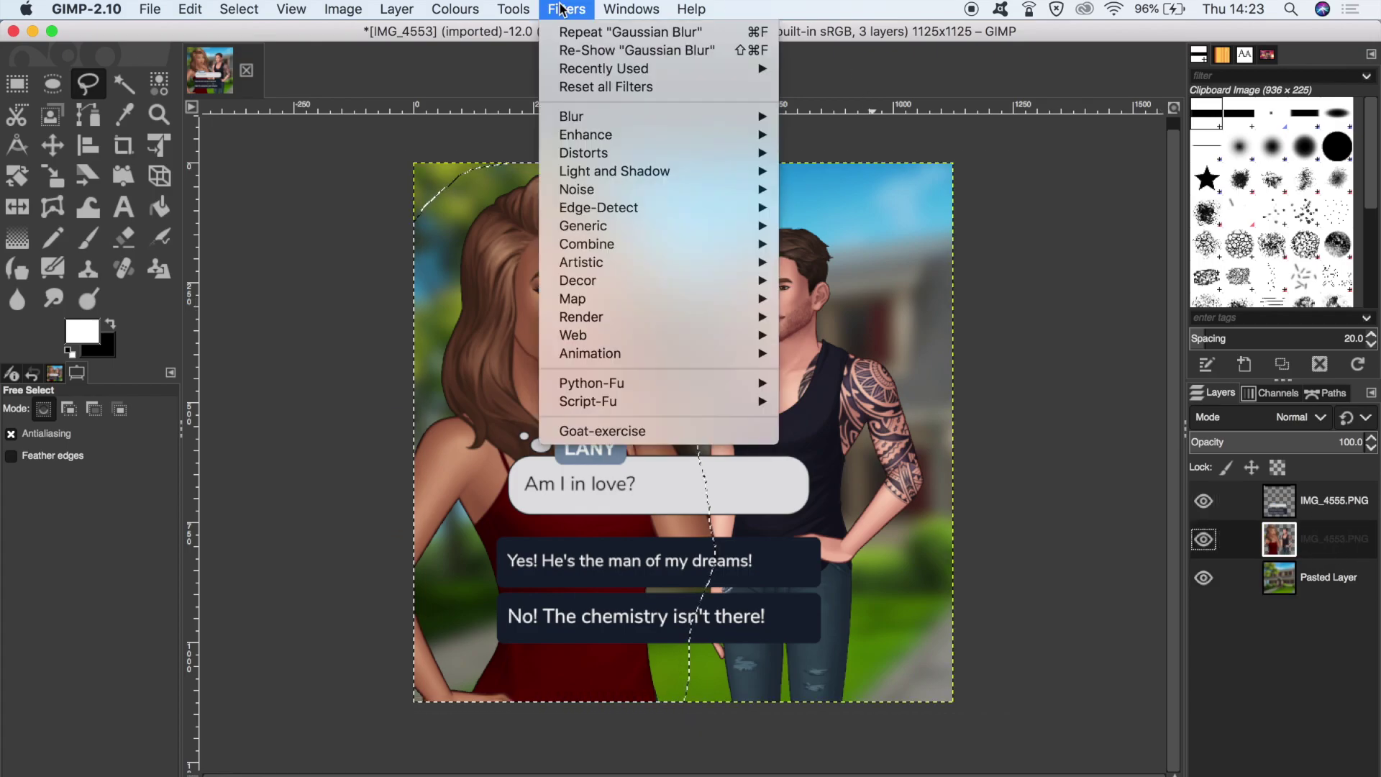
{"action": "mouse_move", "coordinate": [625, 176]}
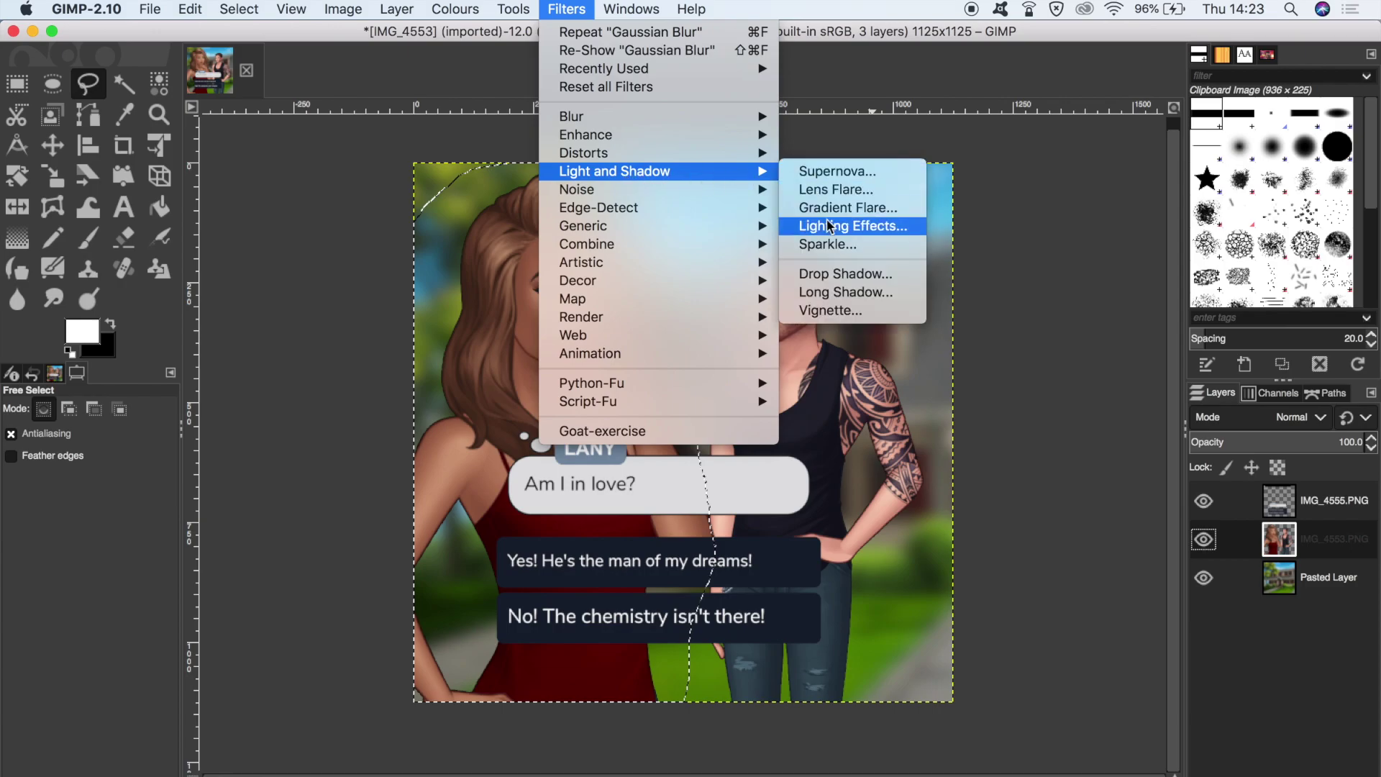
{"action": "left_click", "coordinate": [865, 229]}
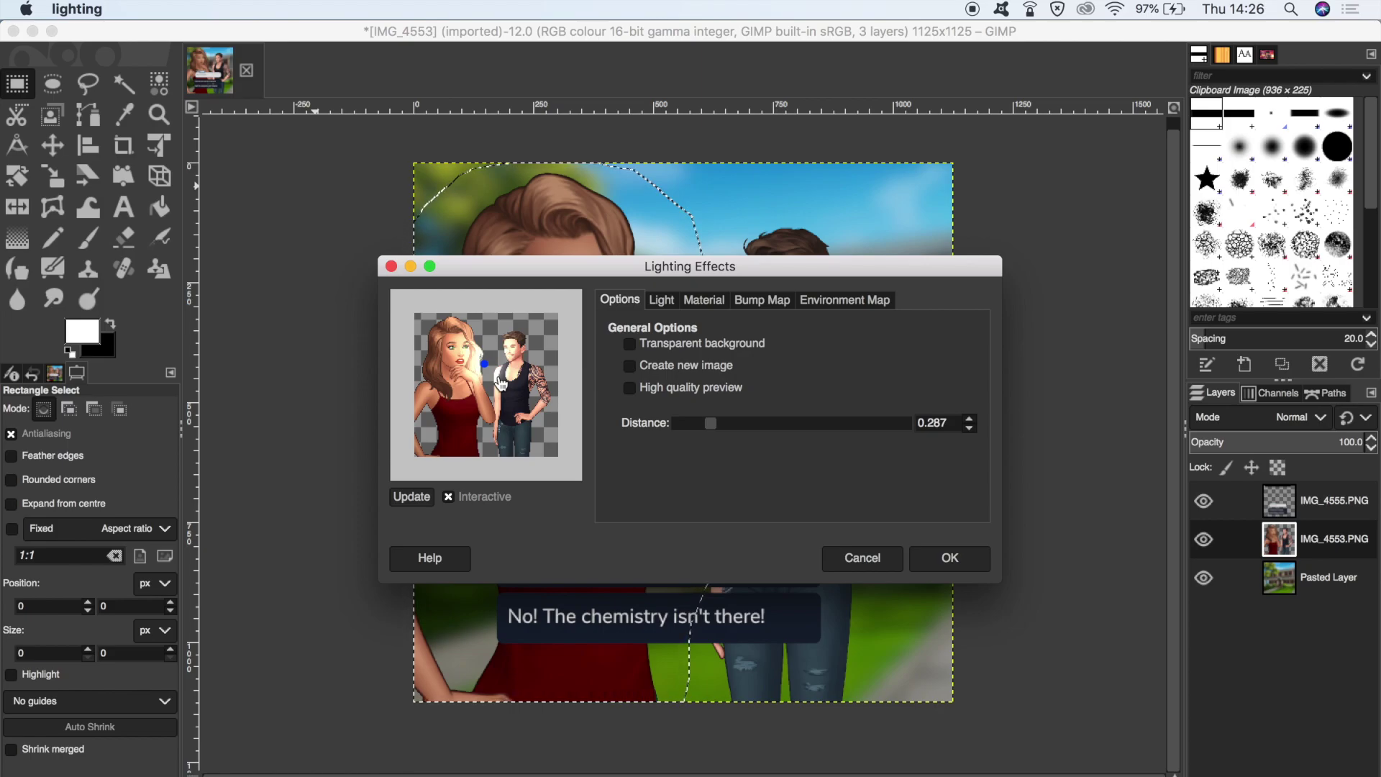
{"action": "left_click_drag", "start_coordinate": [489, 374], "coordinate": [493, 366]}
{"action": "scroll", "coordinate": [777, 423], "scroll_direction": "up", "scroll_amount": 5}
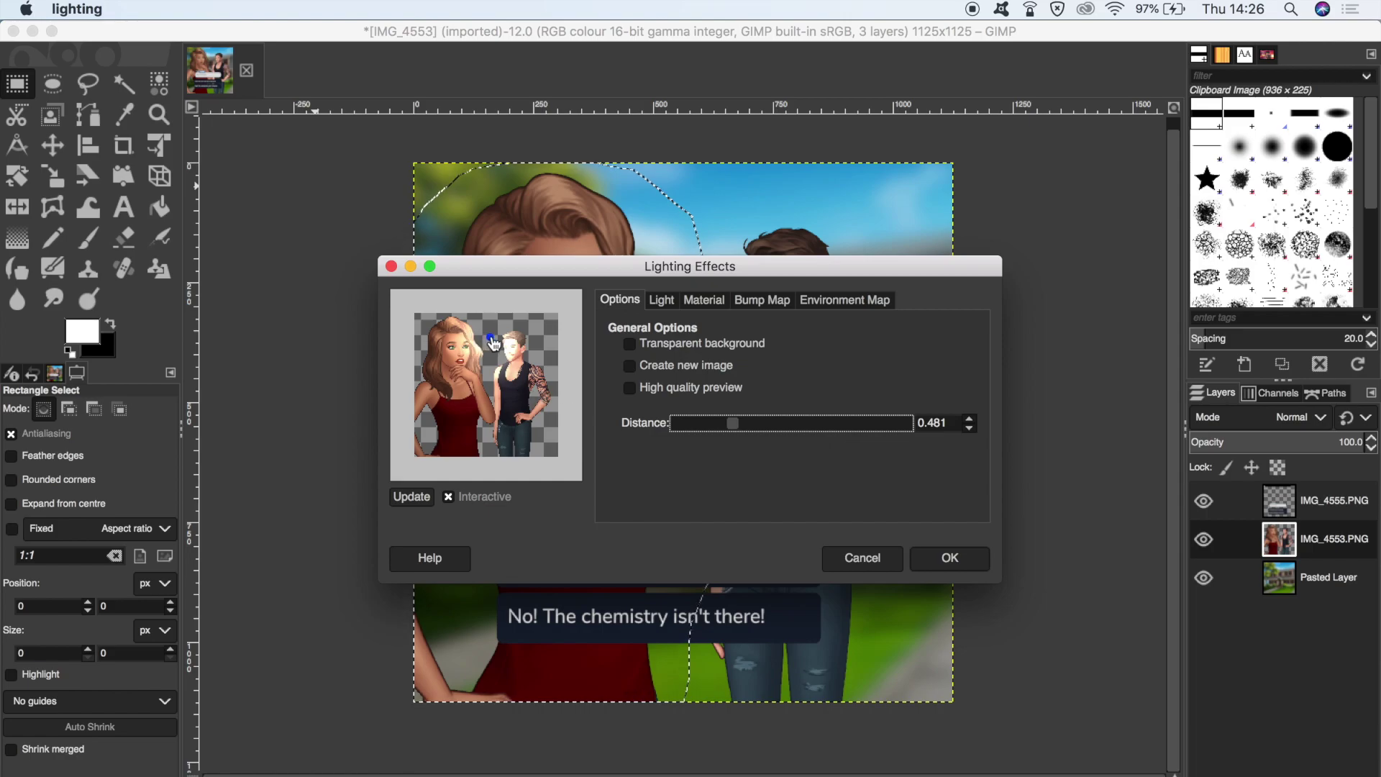
{"action": "left_click_drag", "start_coordinate": [491, 338], "coordinate": [498, 353]}
{"action": "left_click_drag", "start_coordinate": [732, 423], "coordinate": [739, 423]}
{"action": "left_click_drag", "start_coordinate": [494, 351], "coordinate": [502, 354]}
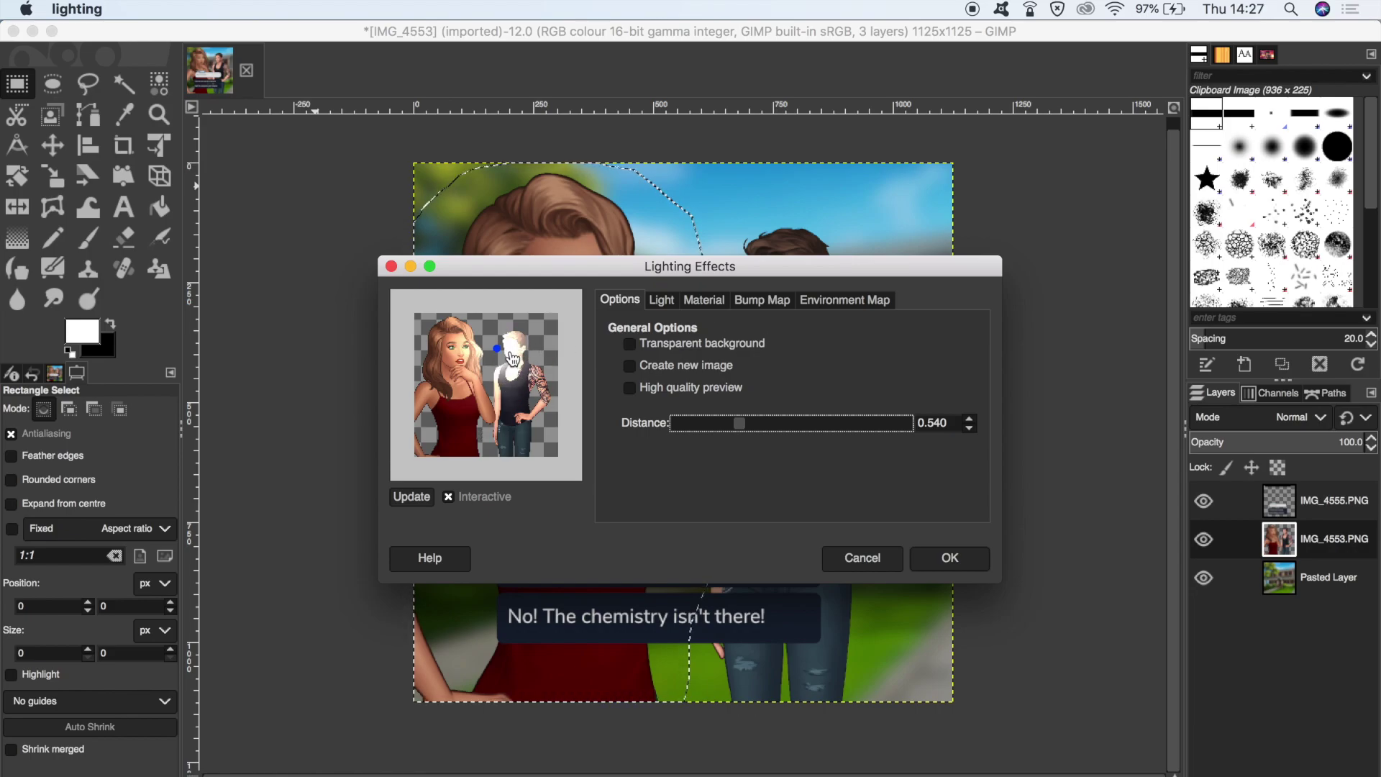
Warm the light colour, raise distance to 0.785, and apply the lighting to Lany
{"action": "left_click", "coordinate": [662, 301]}
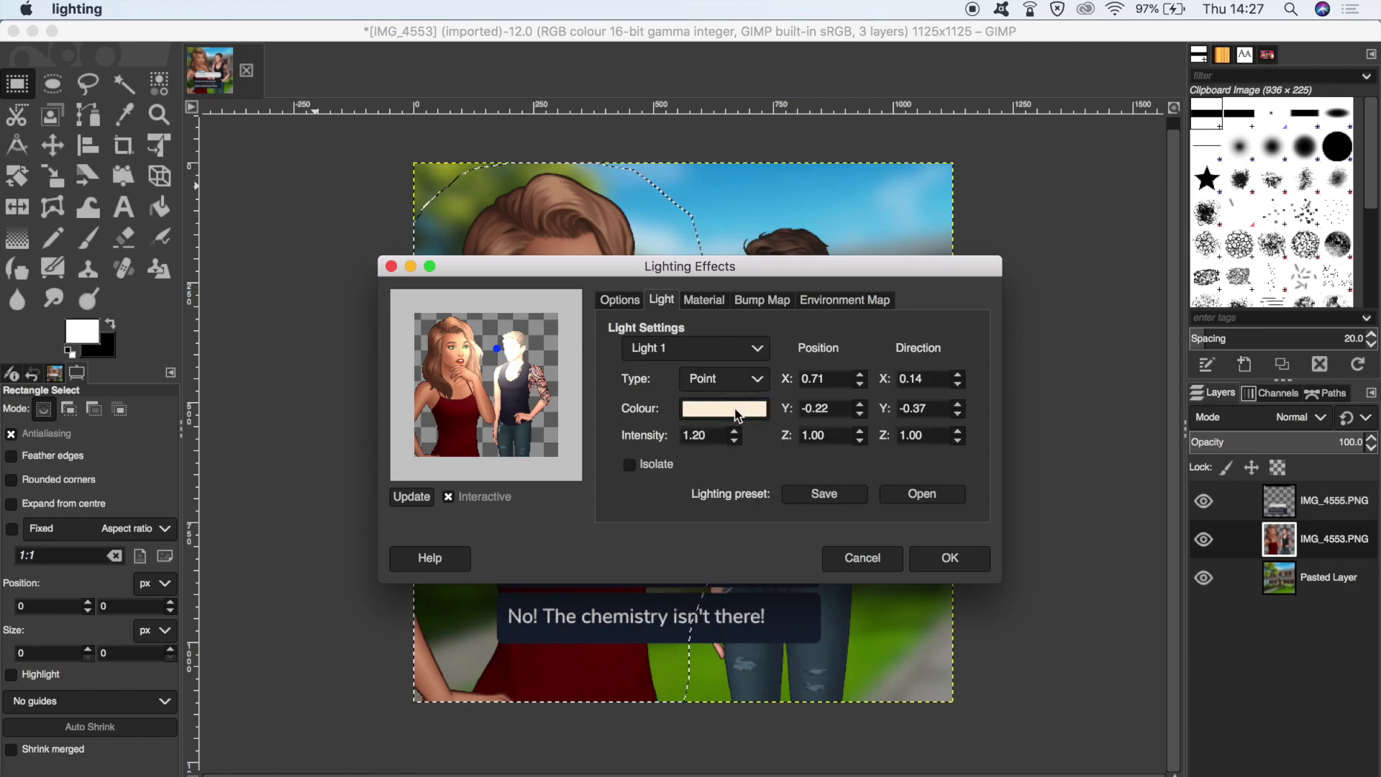
{"action": "left_click", "coordinate": [737, 415]}
{"action": "left_click_drag", "start_coordinate": [534, 335], "coordinate": [538, 326]}
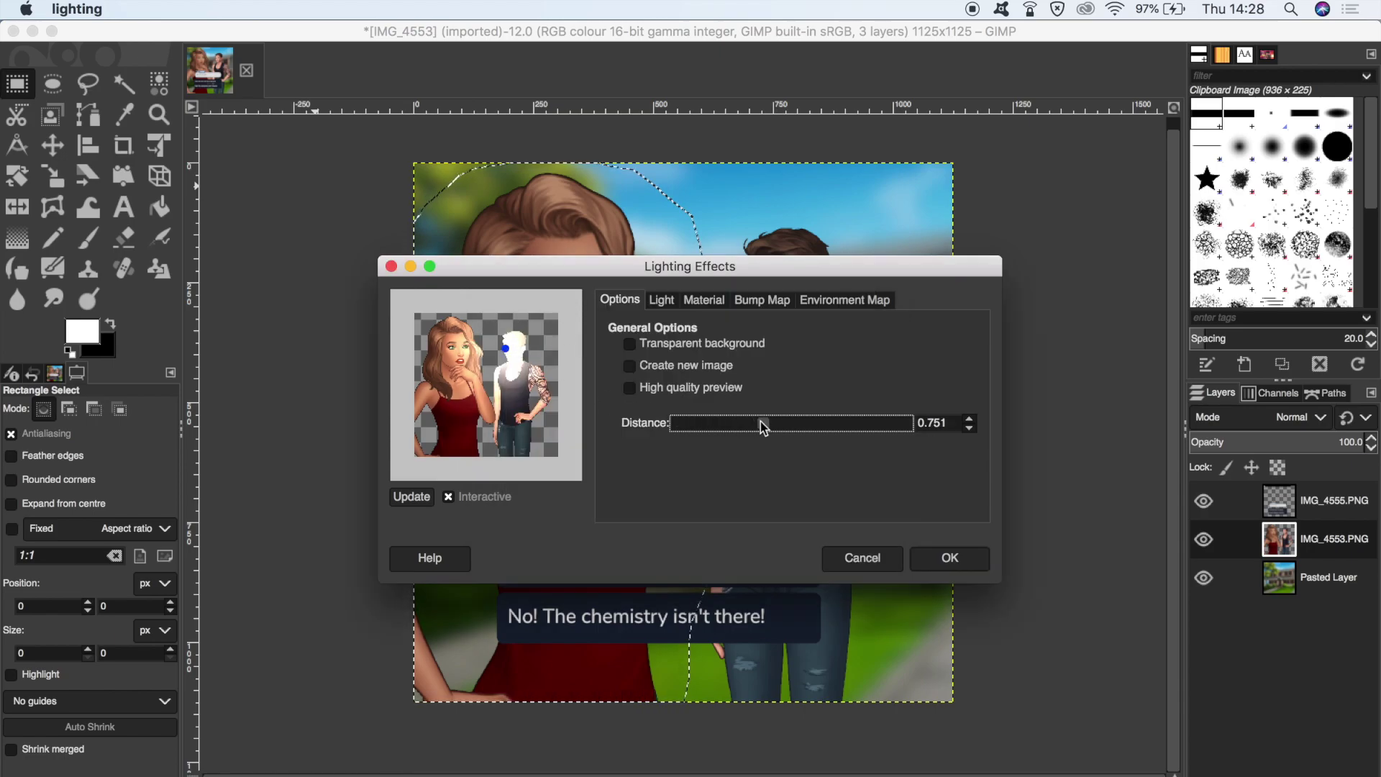
{"action": "left_click_drag", "start_coordinate": [762, 426], "coordinate": [767, 424]}
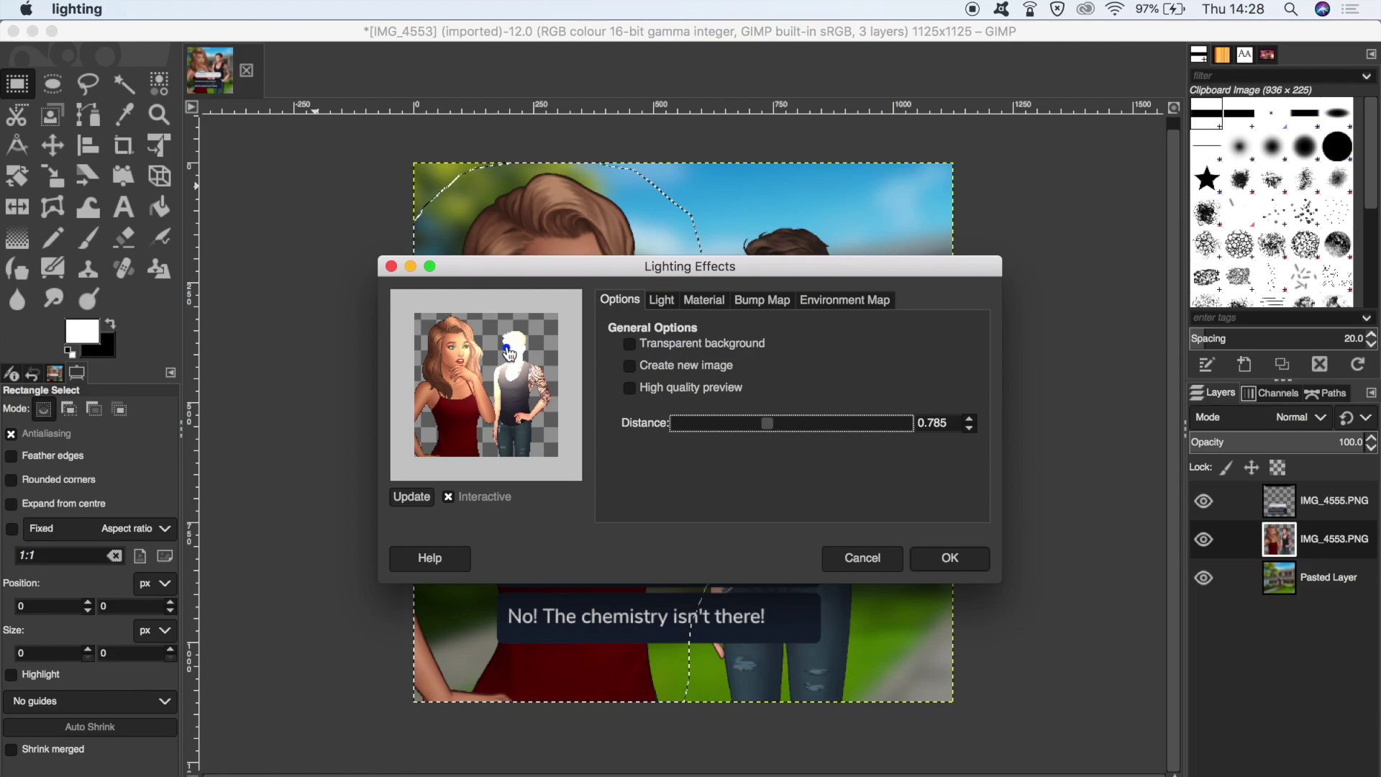
{"action": "left_click_drag", "start_coordinate": [509, 355], "coordinate": [506, 360]}
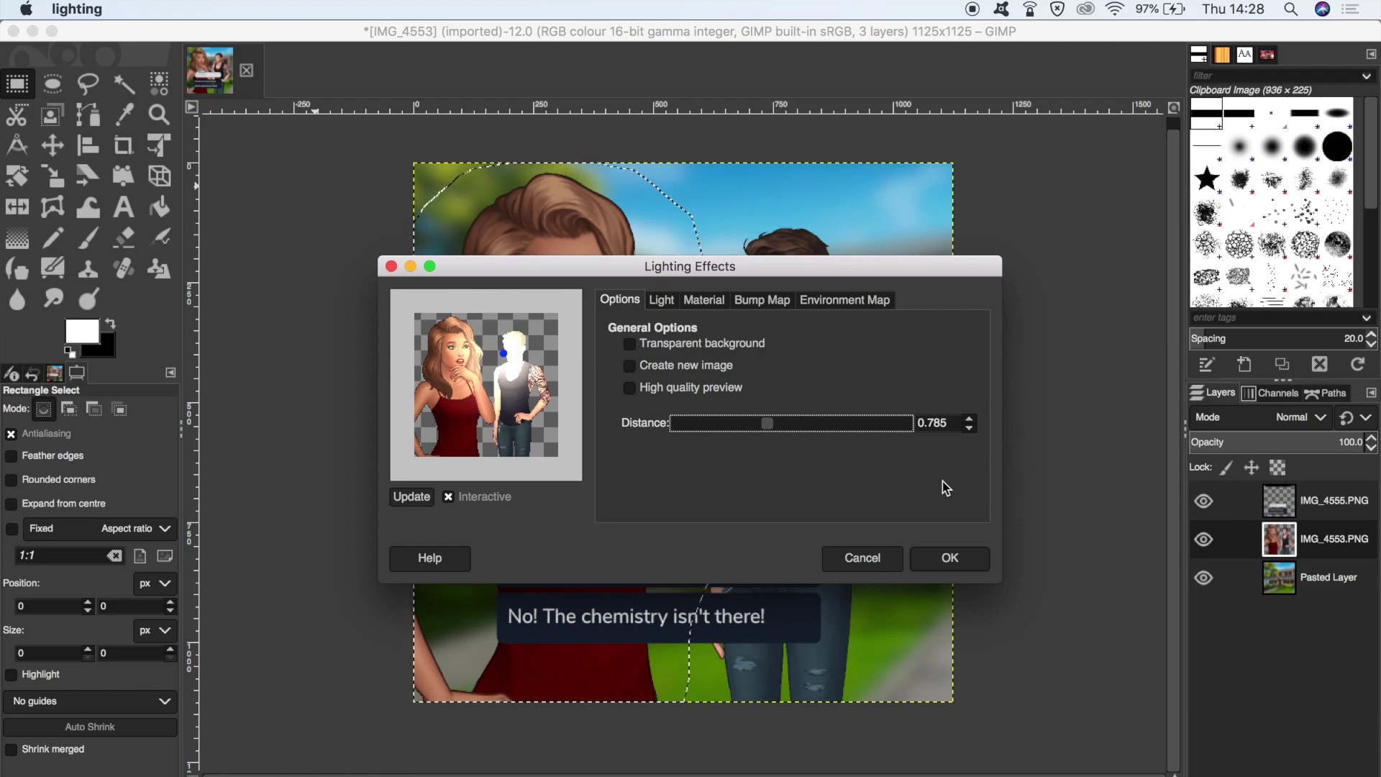
{"action": "left_click", "coordinate": [951, 560]}
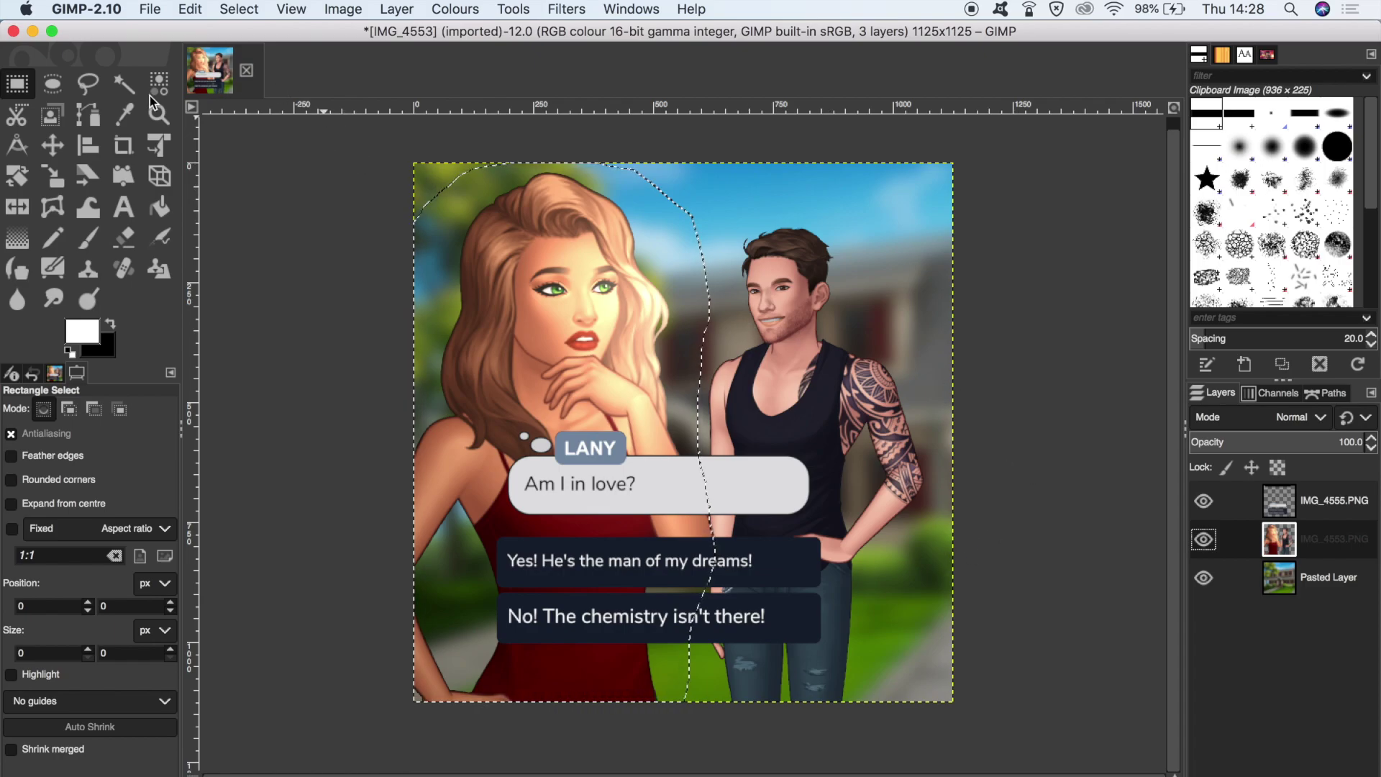
Draw a freehand selection around the woman on the right side of the picture
{"action": "left_click", "coordinate": [88, 85]}
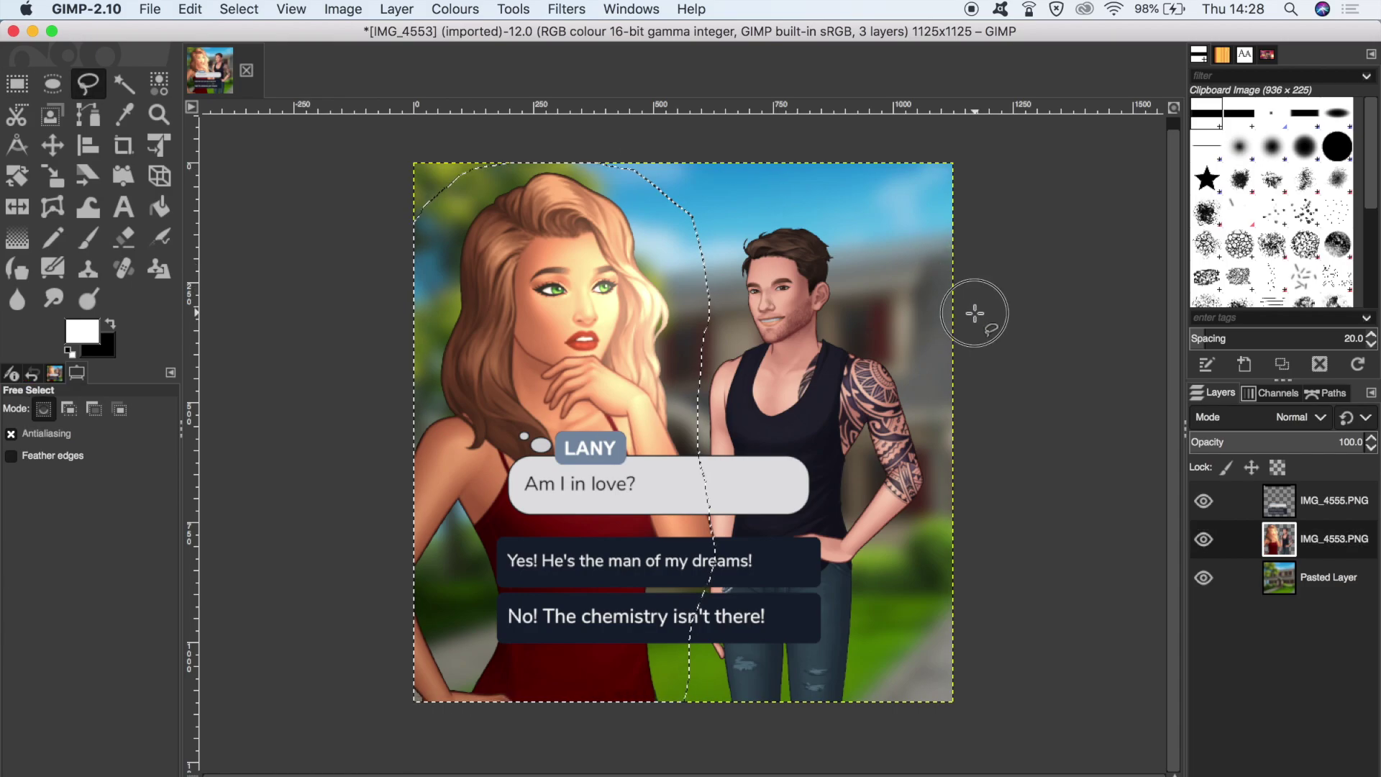
{"action": "mouse_move", "coordinate": [975, 313]}
{"action": "left_mouse_down"}
{"action": "mouse_move", "coordinate": [787, 206]}
{"action": "mouse_move", "coordinate": [730, 208]}
{"action": "left_mouse_up"}
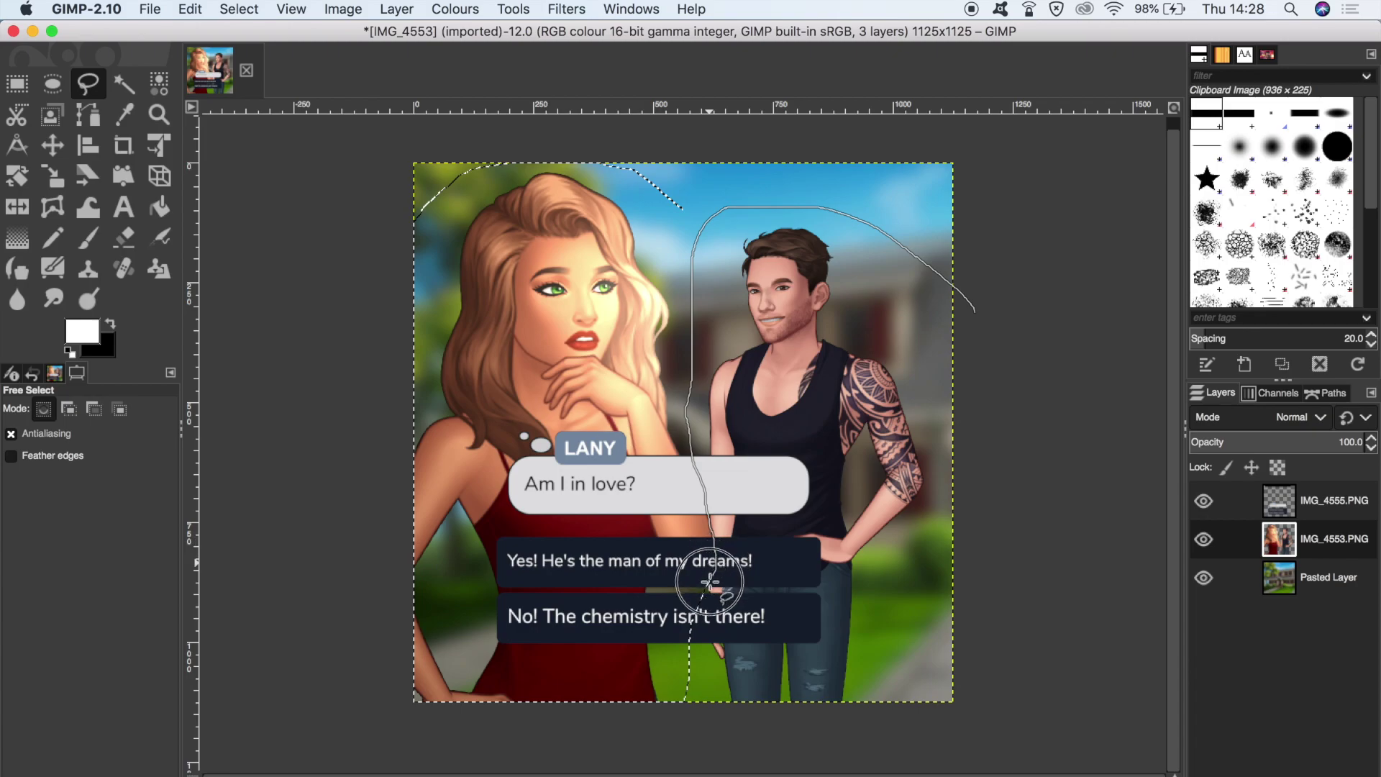
{"action": "mouse_move", "coordinate": [700, 623]}
{"action": "left_mouse_down"}
{"action": "mouse_move", "coordinate": [740, 742]}
{"action": "mouse_move", "coordinate": [897, 713]}
{"action": "mouse_move", "coordinate": [985, 539]}
{"action": "mouse_move", "coordinate": [1003, 354]}
{"action": "mouse_move", "coordinate": [981, 305]}
{"action": "left_mouse_up"}
{"action": "key", "text": "Return"}
Apply Lighting Effects to the selection with the light aimed at her face
{"action": "left_click", "coordinate": [566, 8]}
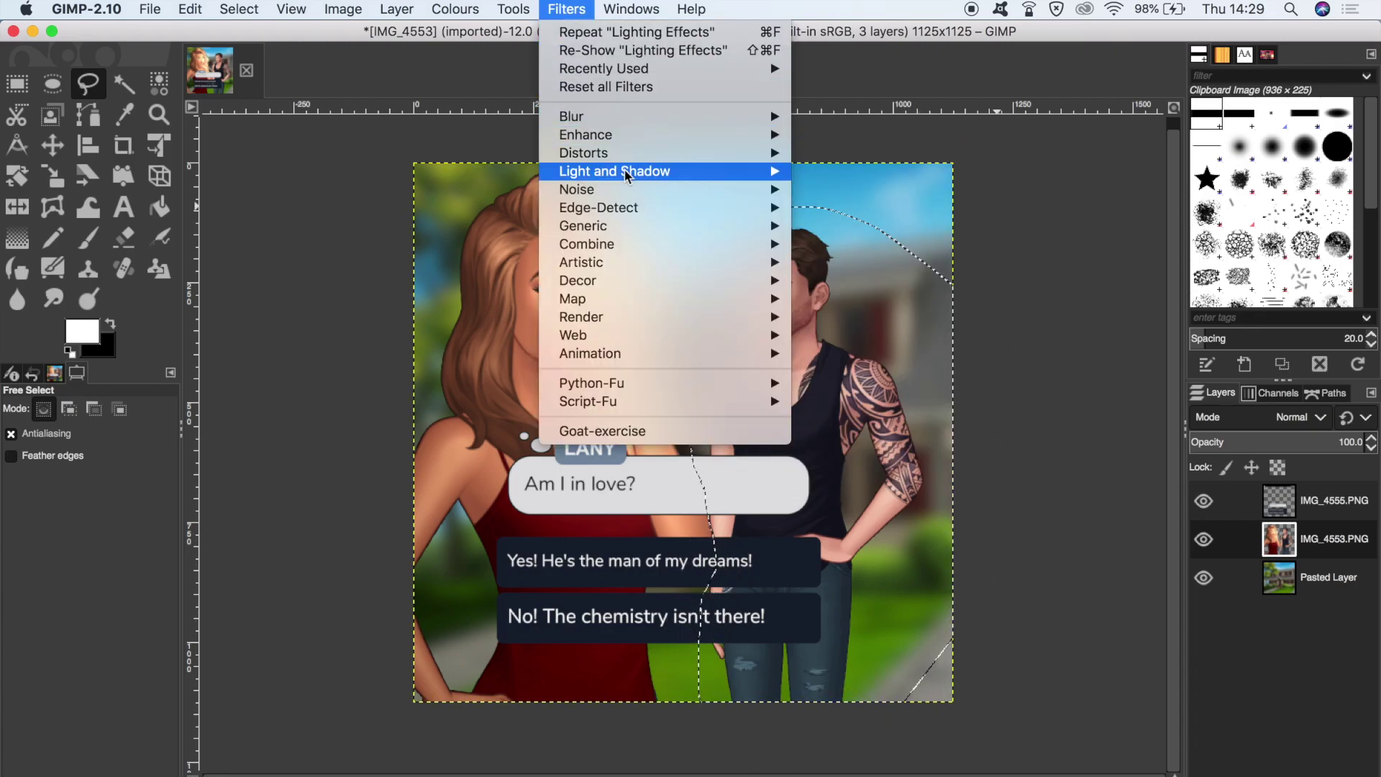
{"action": "mouse_move", "coordinate": [748, 171]}
{"action": "left_click", "coordinate": [861, 225]}
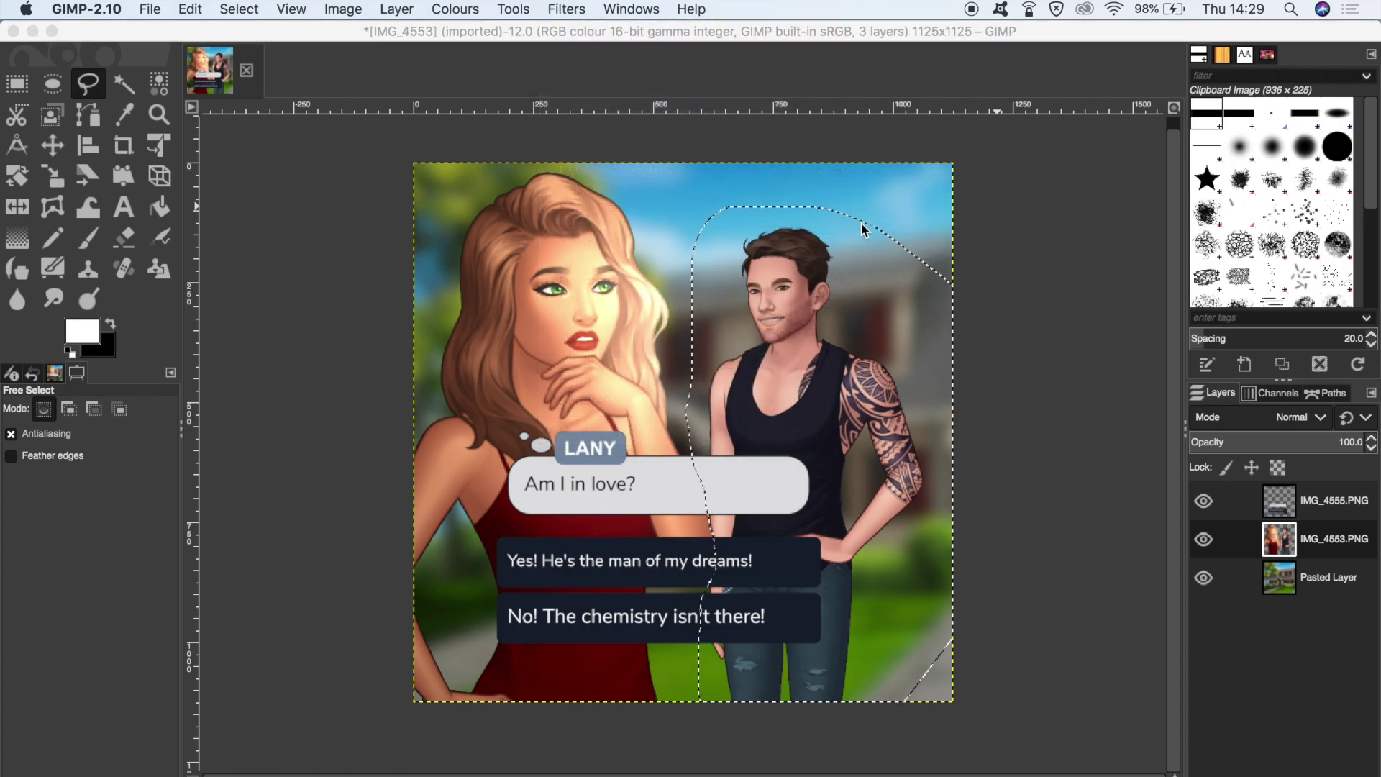
{"action": "left_click_drag", "start_coordinate": [473, 359], "coordinate": [455, 364]}
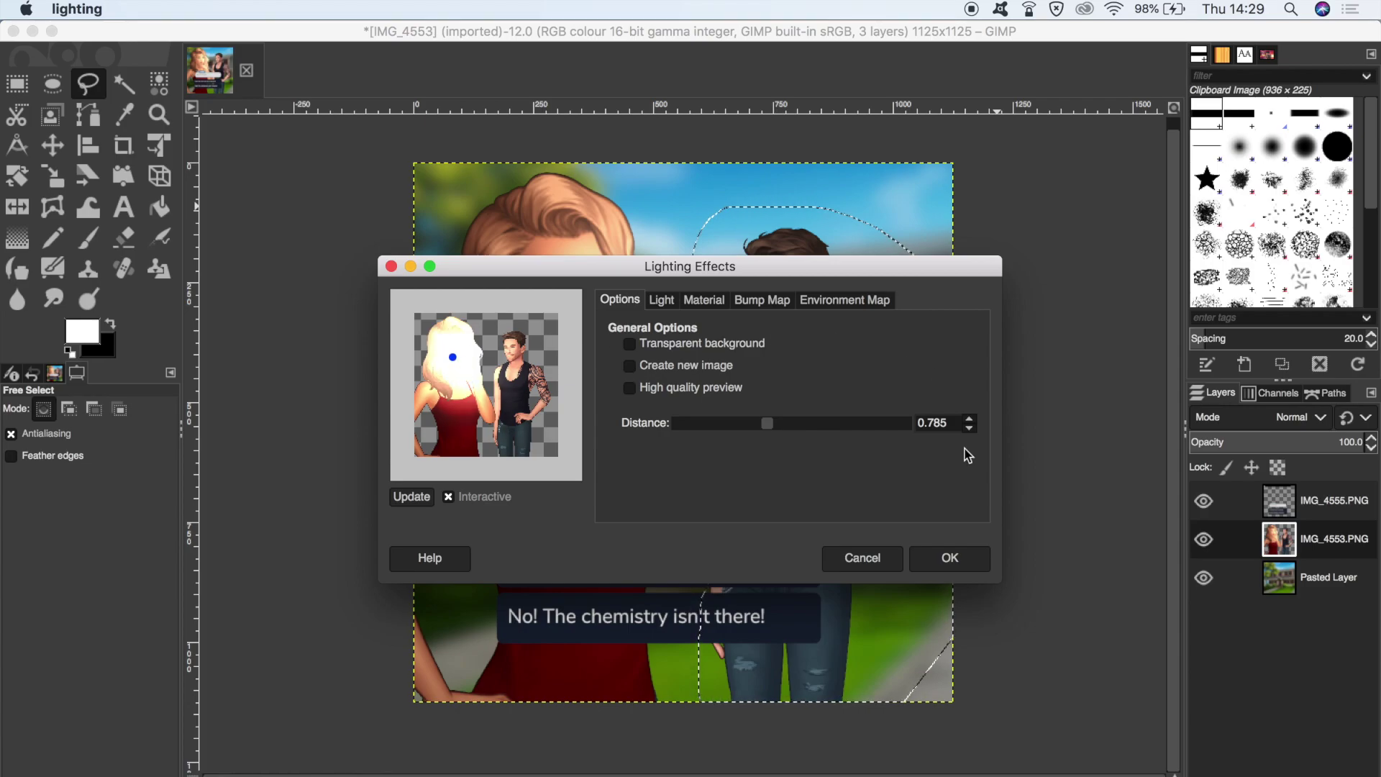
{"action": "left_click", "coordinate": [951, 559]}
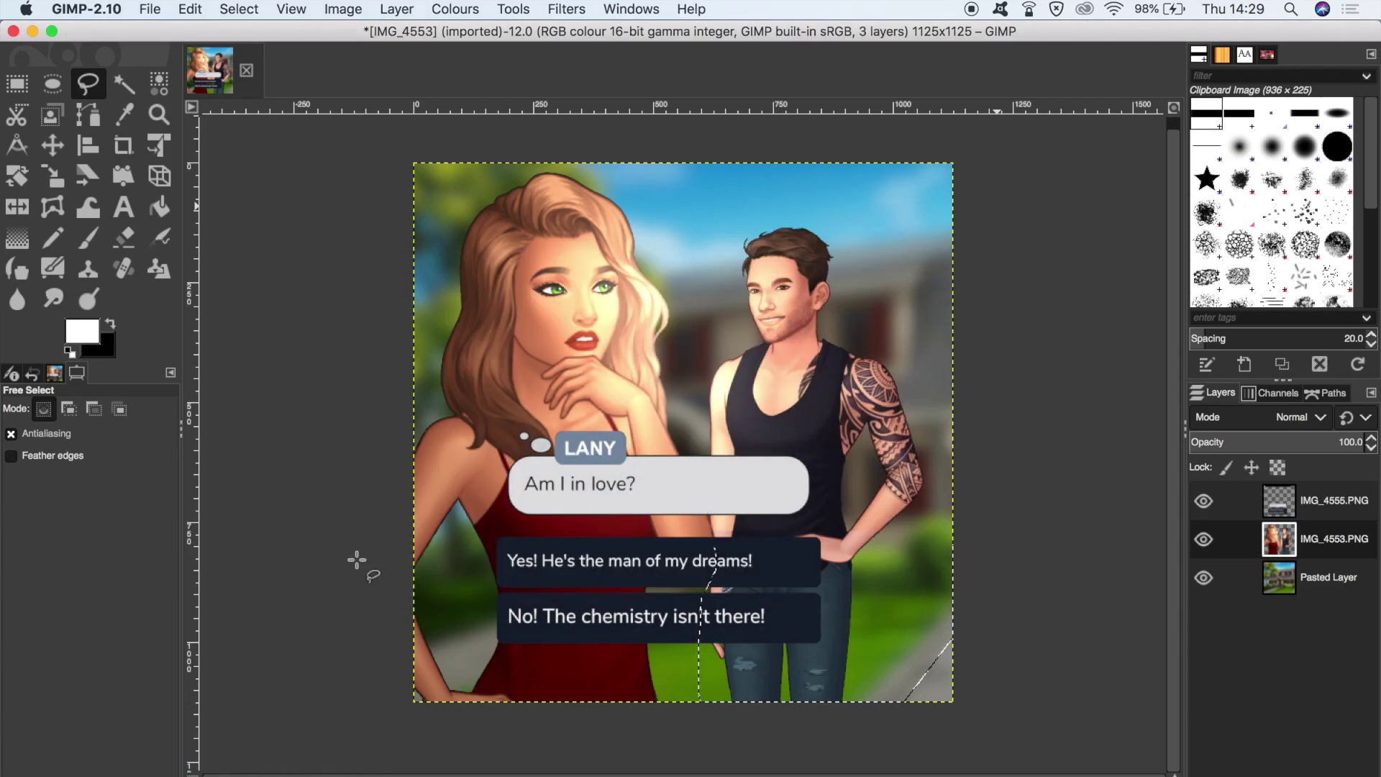
Deselect all, then add a Drop Shadow (offset 20, blur 10) at 0.848 opacity
{"action": "left_click", "coordinate": [235, 10]}
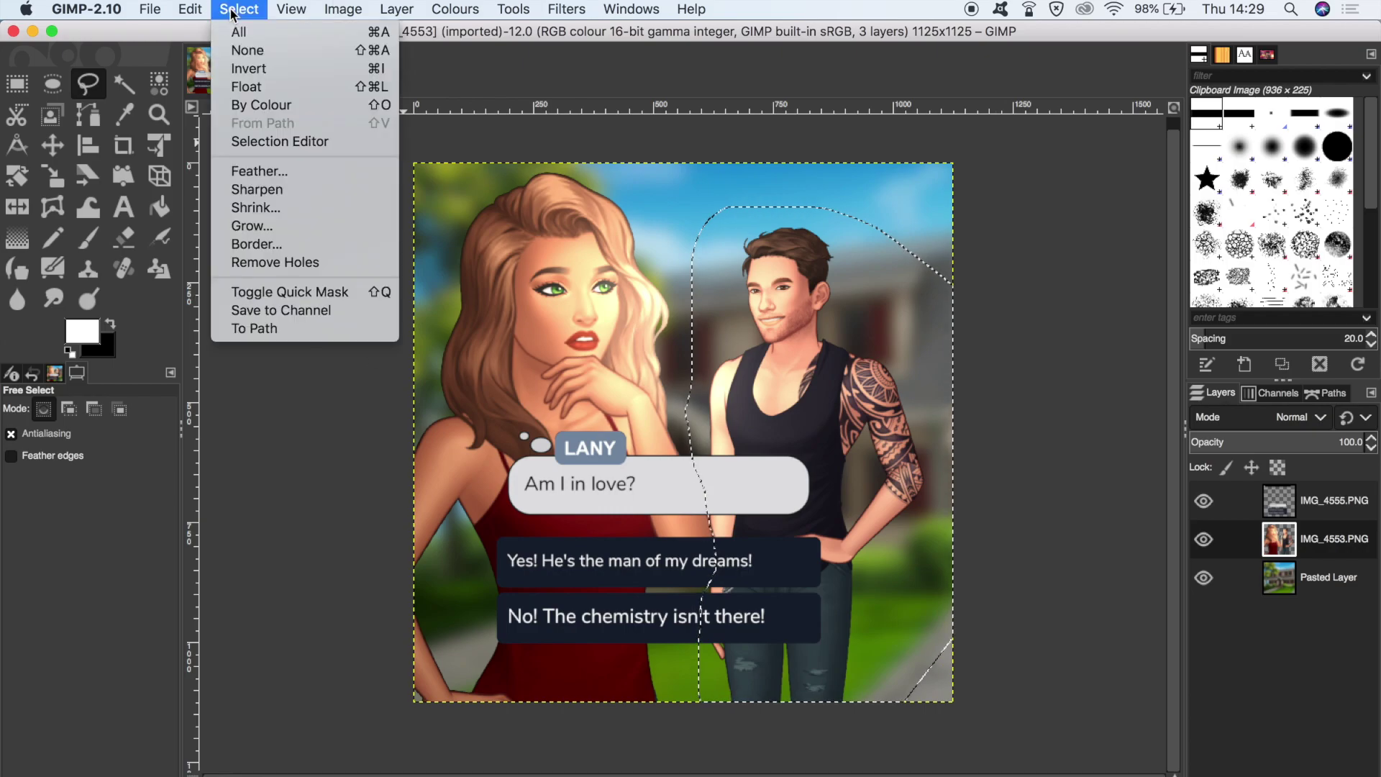
{"action": "left_click", "coordinate": [250, 52]}
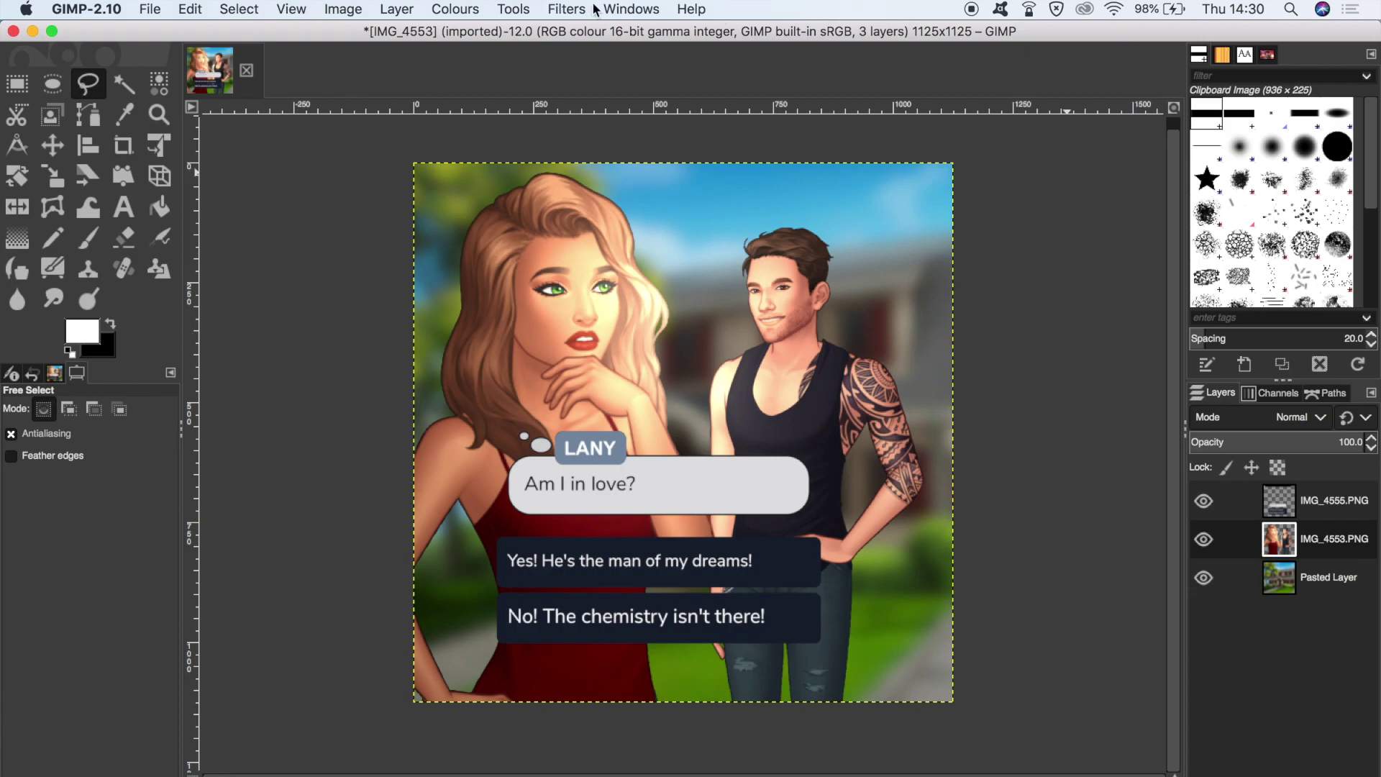
{"action": "left_click", "coordinate": [567, 10]}
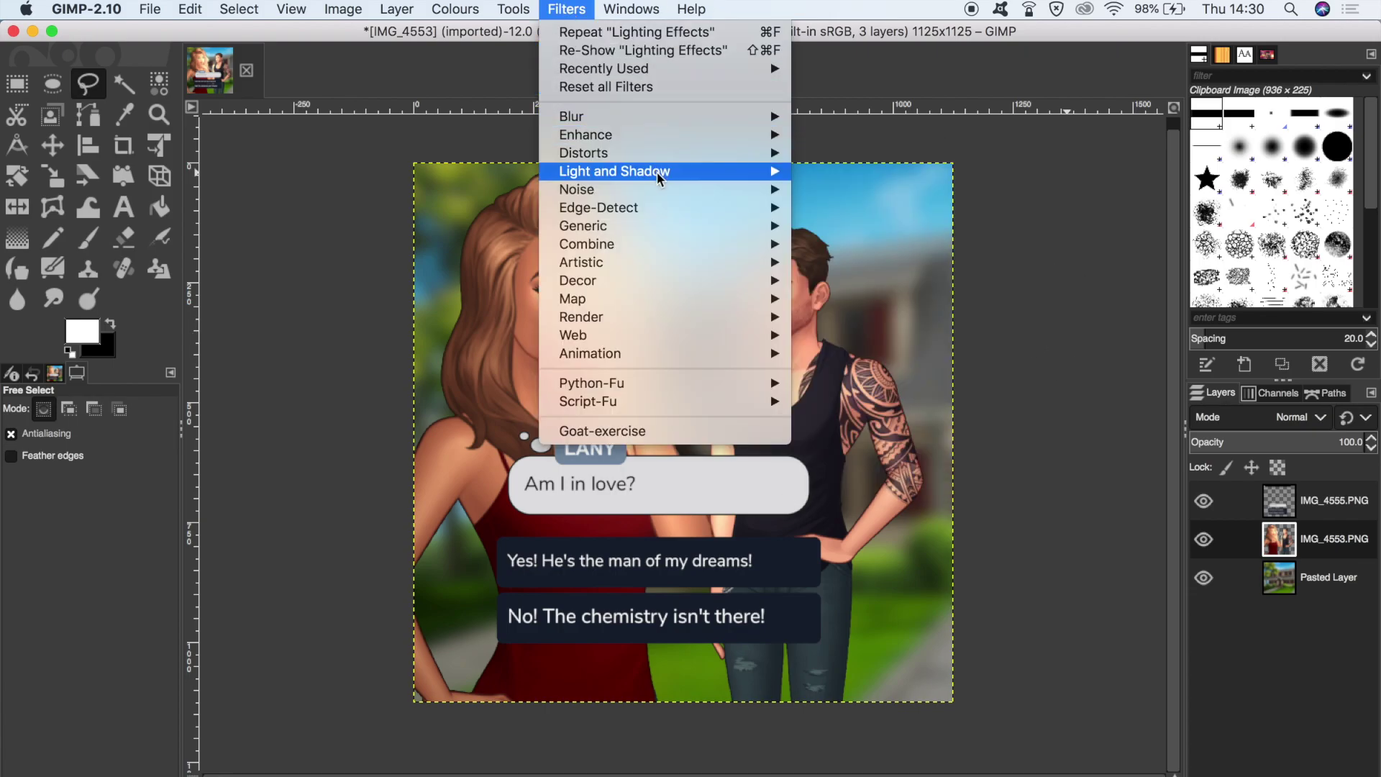
{"action": "mouse_move", "coordinate": [657, 172]}
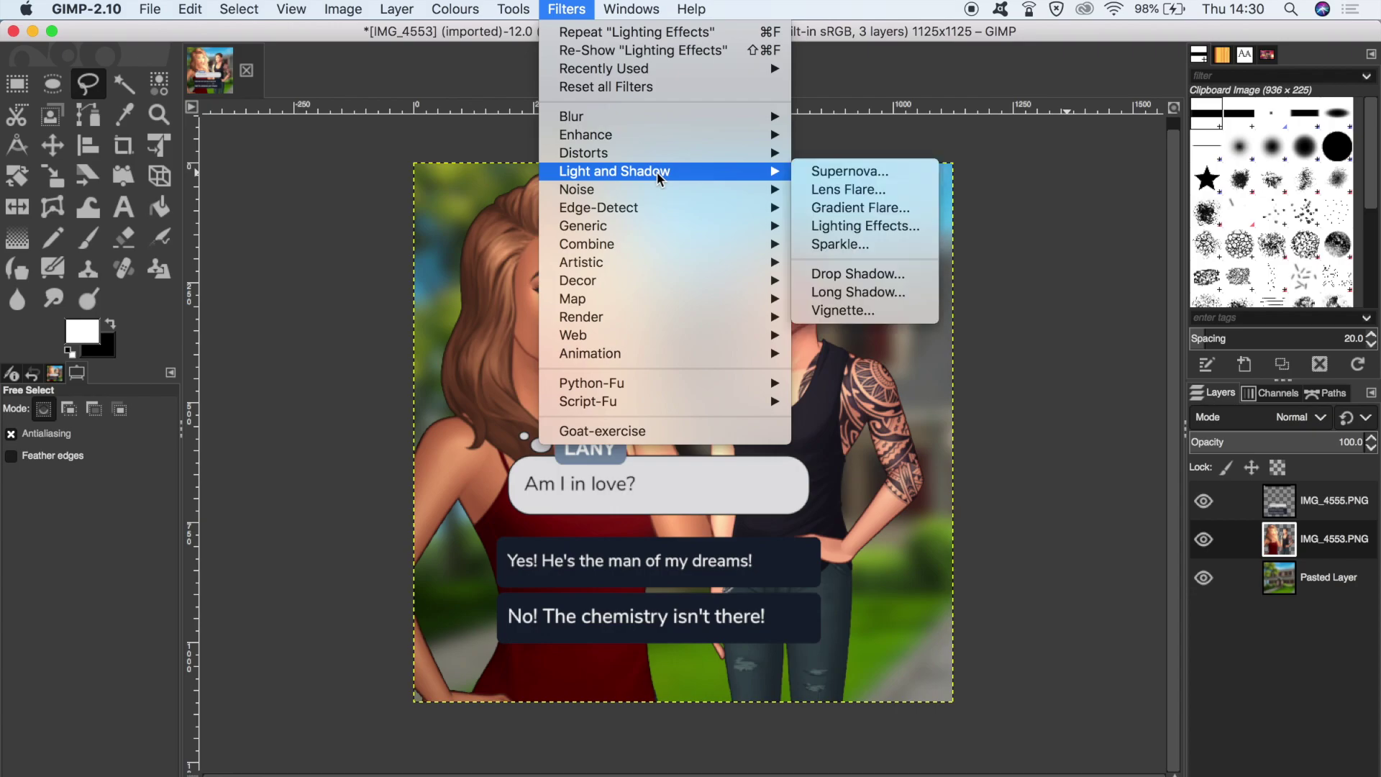
{"action": "left_click", "coordinate": [884, 276]}
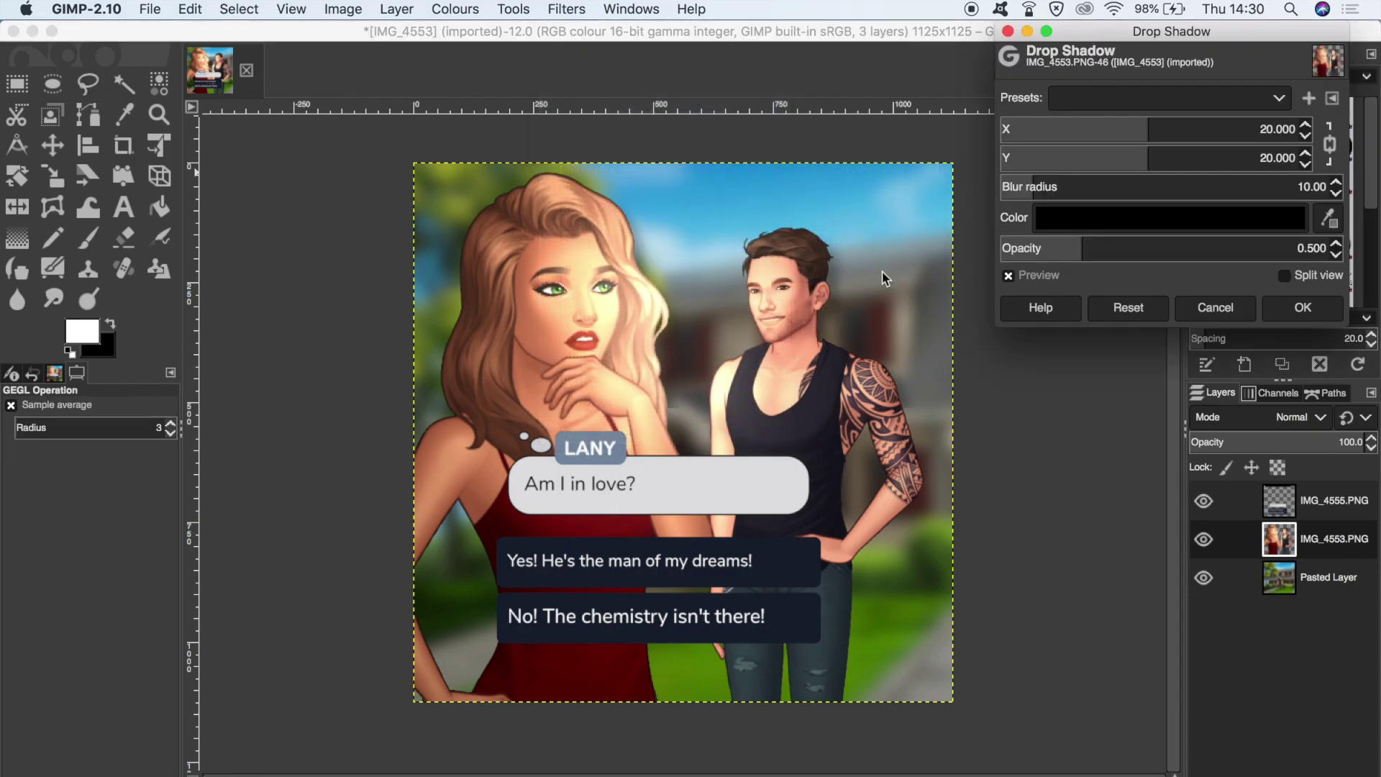
{"action": "left_click", "coordinate": [1079, 244]}
{"action": "left_click_drag", "start_coordinate": [1080, 243], "coordinate": [1140, 236]}
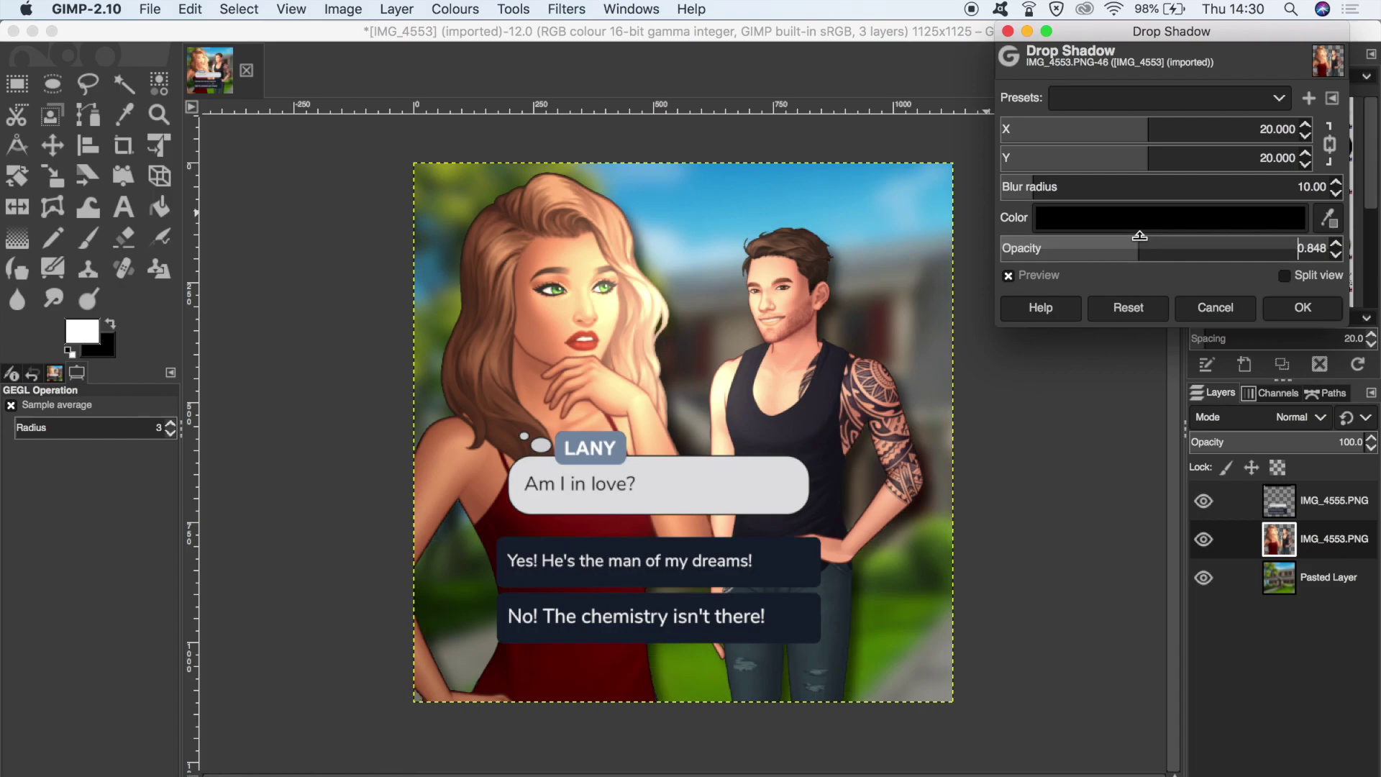
{"action": "key", "text": "Return"}
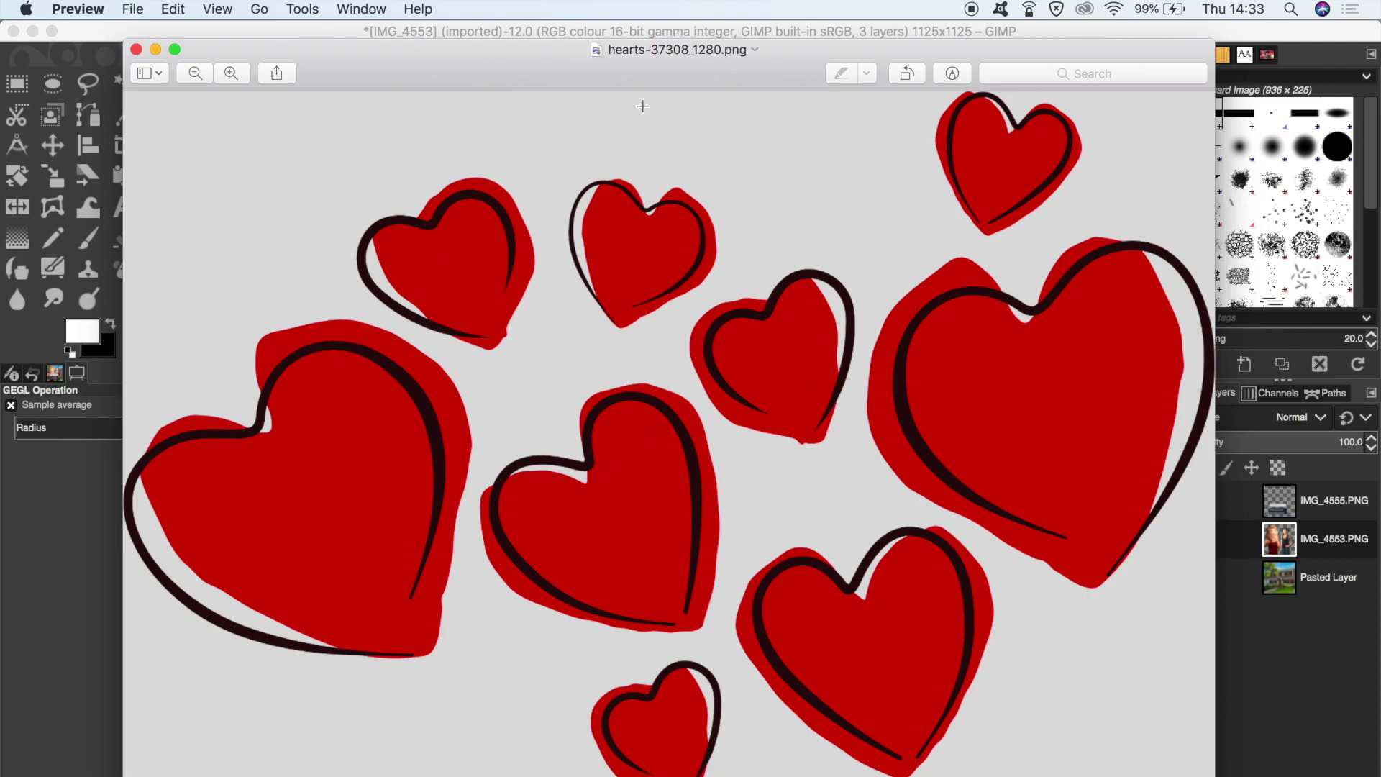
Close the preview and drag hearts-37308_1280.png from Downloads onto the advert as a new layer
{"action": "key", "text": "super+w"}
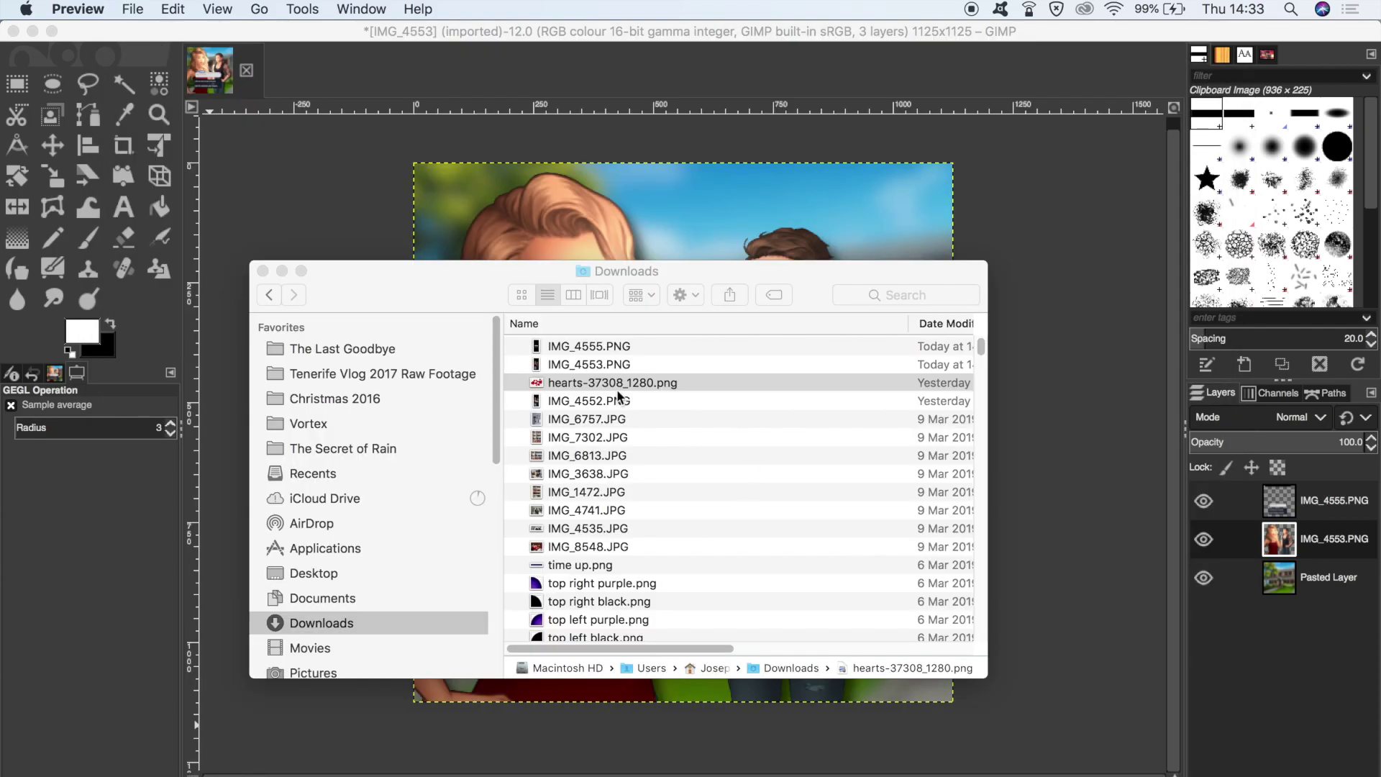
{"action": "left_click", "coordinate": [448, 296]}
{"action": "left_click_drag", "start_coordinate": [616, 383], "coordinate": [758, 209]}
{"action": "left_click_drag", "start_coordinate": [756, 204], "coordinate": [757, 205]}
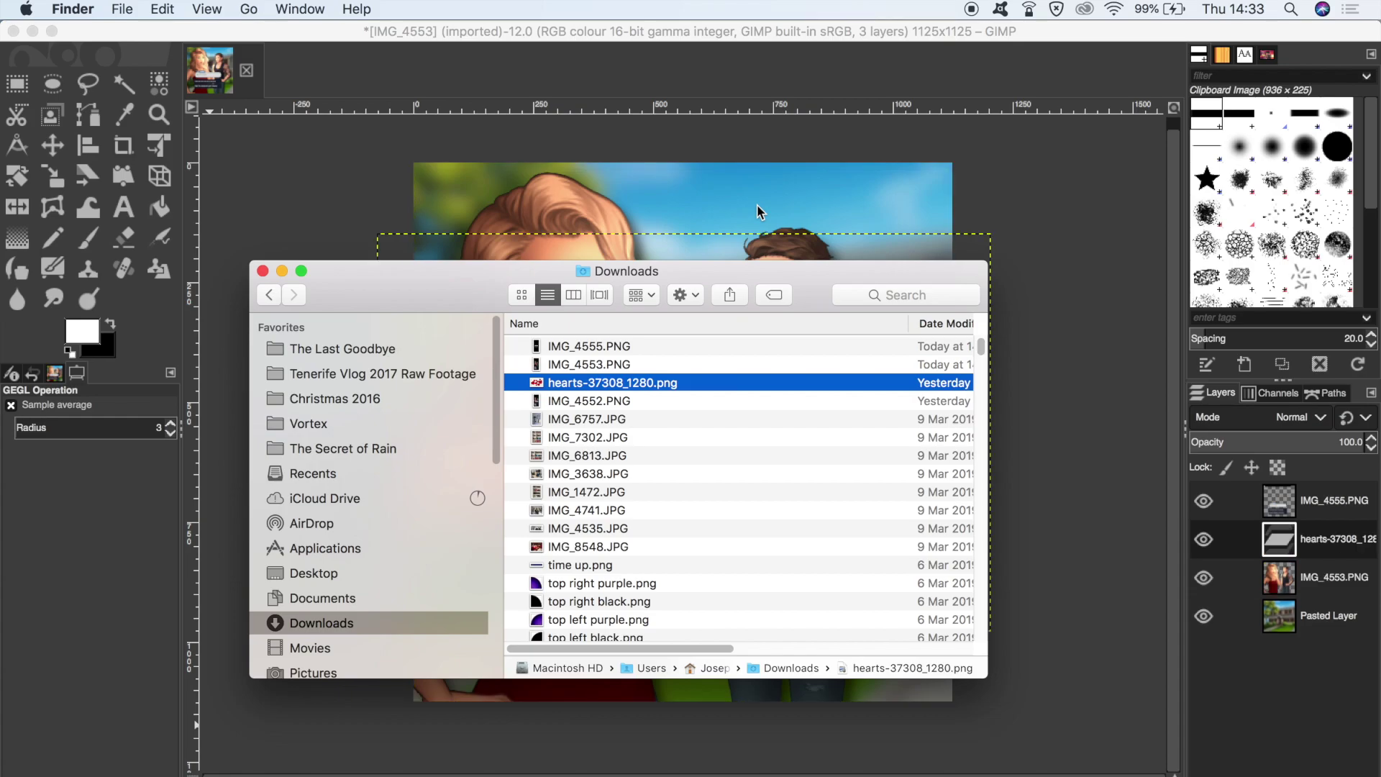
{"action": "left_click", "coordinate": [1320, 543]}
Move the hearts layer beneath the characters' layer and scale the hearts down
{"action": "left_click_drag", "start_coordinate": [1316, 537], "coordinate": [1320, 598]}
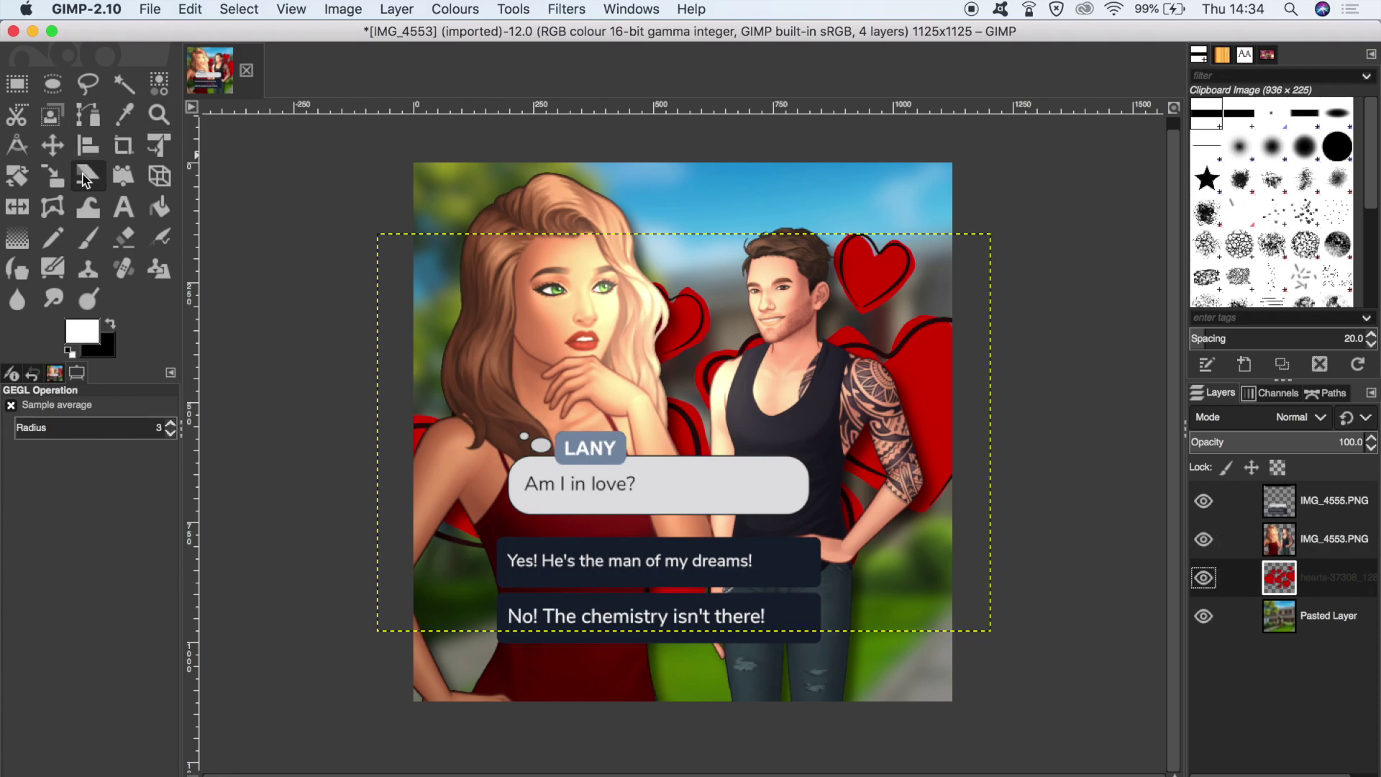
{"action": "left_click", "coordinate": [52, 176]}
{"action": "left_click", "coordinate": [735, 445]}
{"action": "left_click_drag", "start_coordinate": [735, 445], "coordinate": [859, 507]}
{"action": "key", "text": "Return"}
Position the hearts behind the man's head
{"action": "key", "text": "m"}
{"action": "left_click_drag", "start_coordinate": [1093, 496], "coordinate": [1038, 225]}
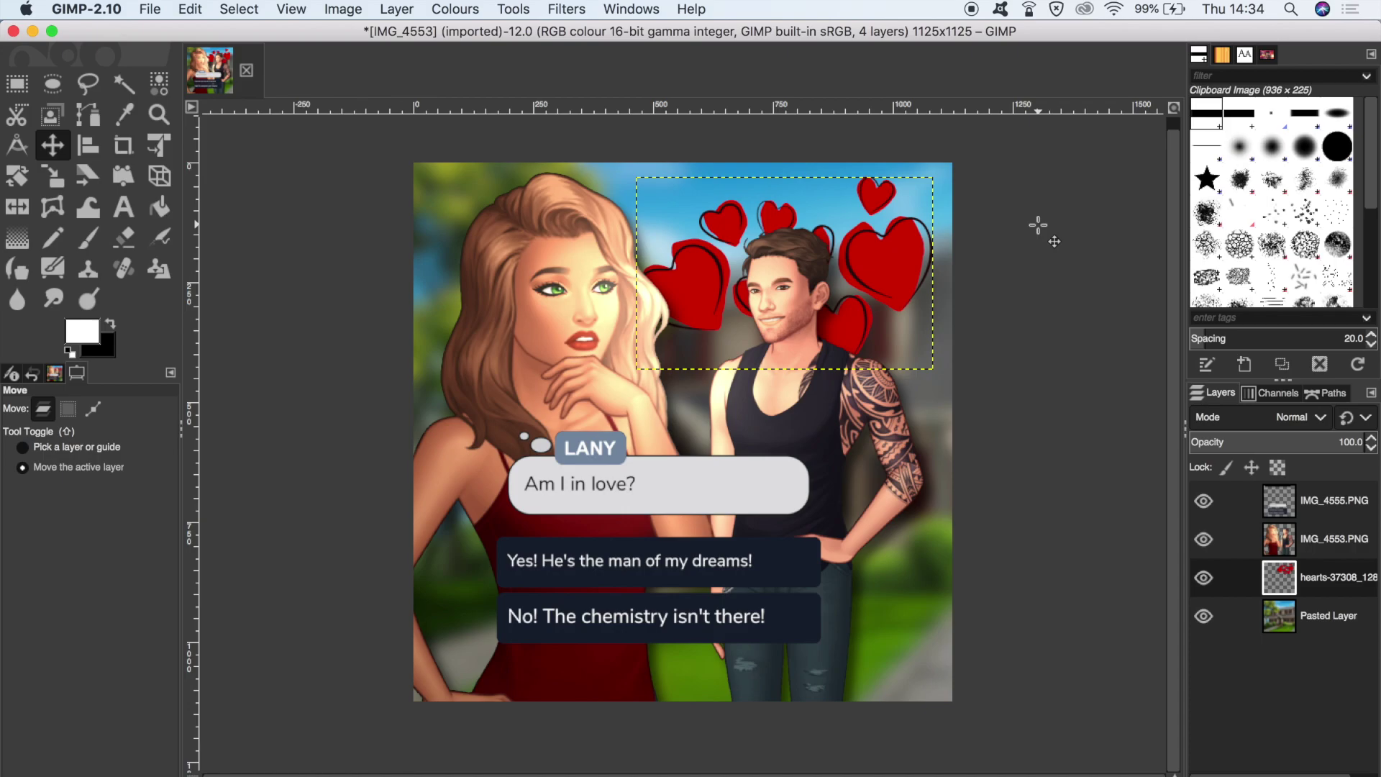
{"action": "key", "text": "Page_Down"}
{"action": "key", "text": "r"}
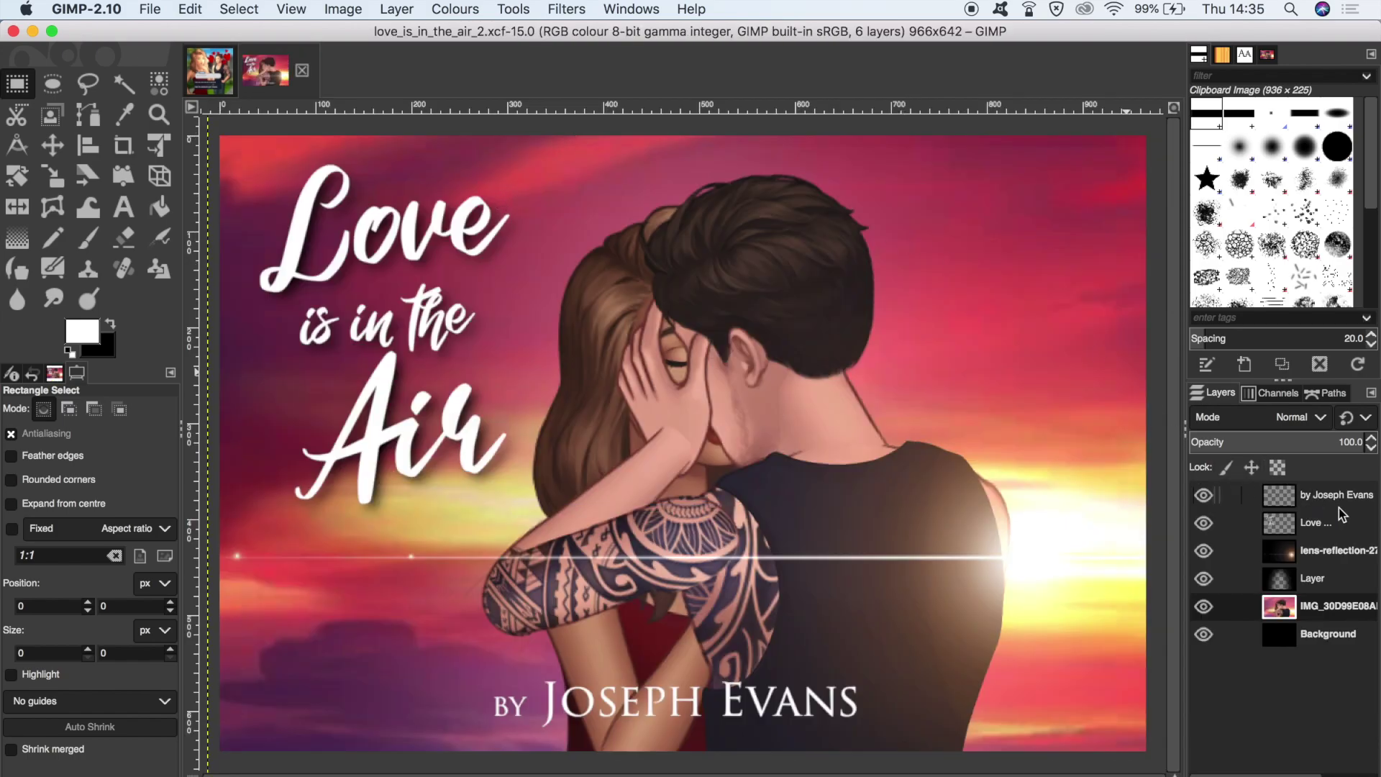
Paste the poster's 'Love is in the Air' title into IMG_4553 as its own layer
{"action": "left_click", "coordinate": [1320, 525]}
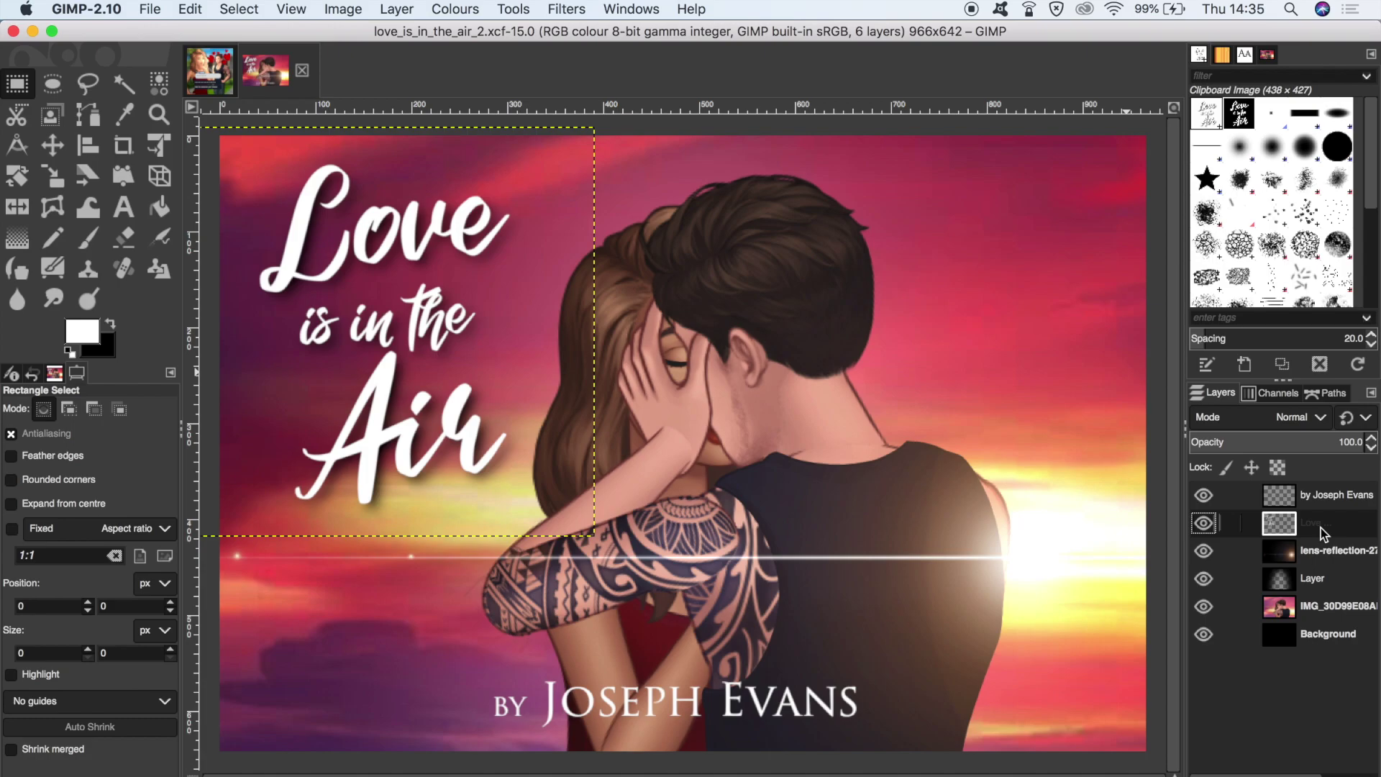
{"action": "left_click", "coordinate": [210, 71]}
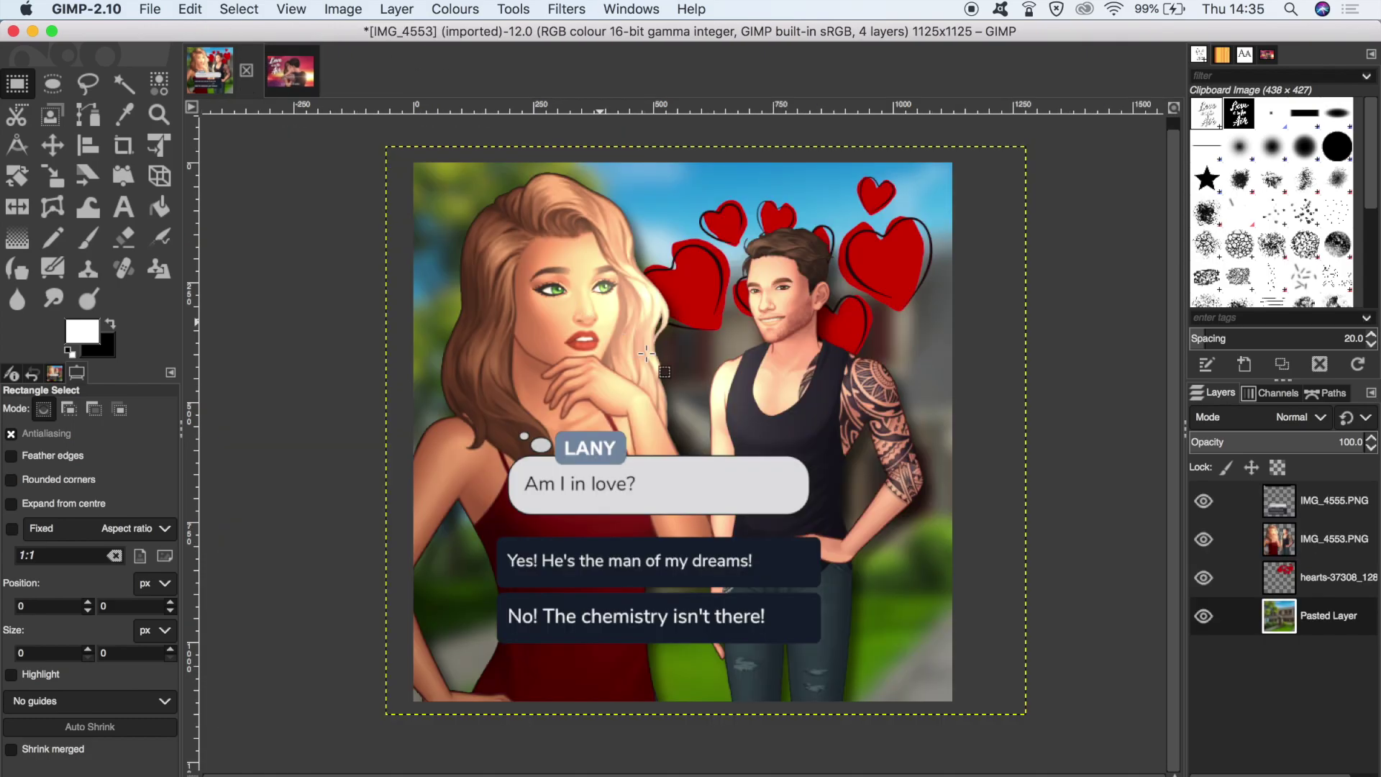
{"action": "key", "text": "super+v"}
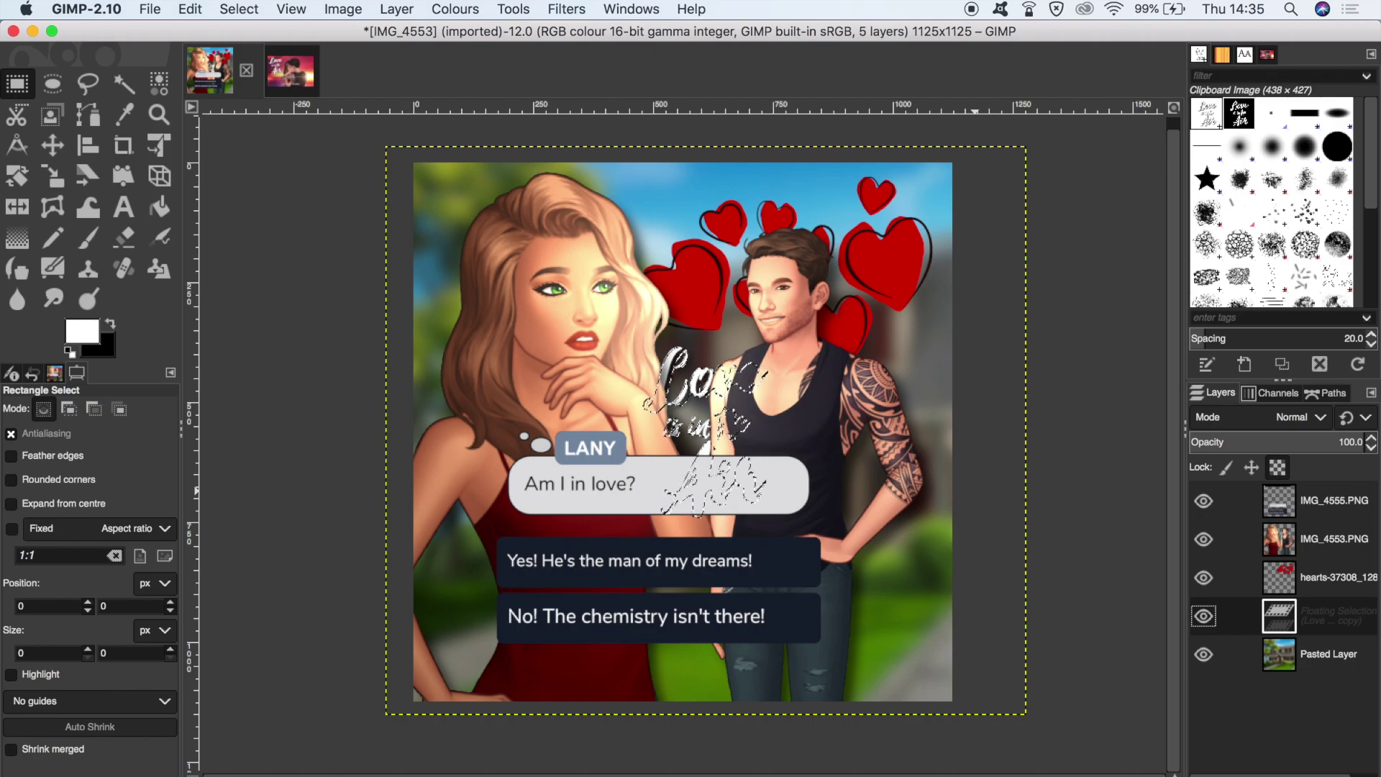
{"action": "key", "text": "shift+super+n"}
Raise the title layer to the top of the stack and move it toward the upper right
{"action": "left_click_drag", "start_coordinate": [1347, 622], "coordinate": [1330, 496]}
{"action": "left_click", "coordinate": [57, 148]}
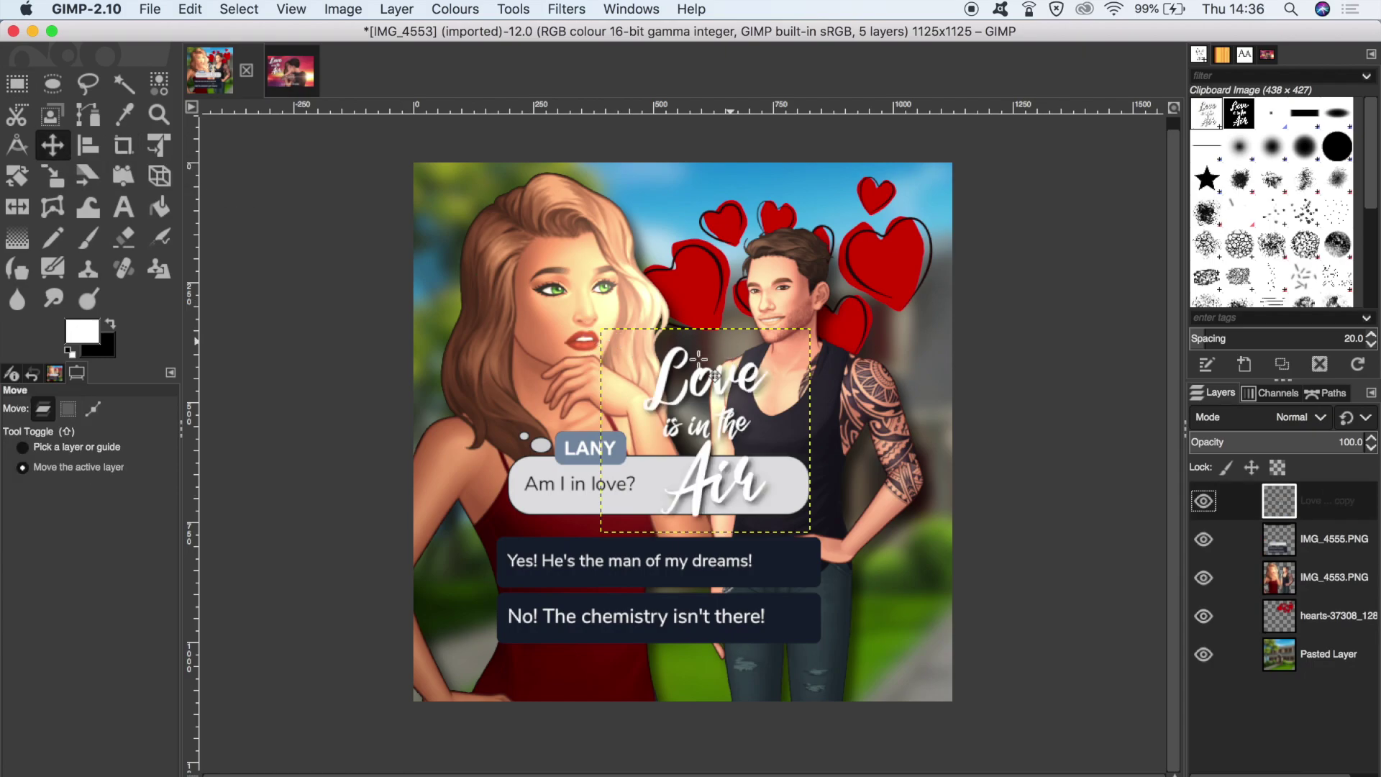
{"action": "left_click_drag", "start_coordinate": [783, 243], "coordinate": [861, 209]}
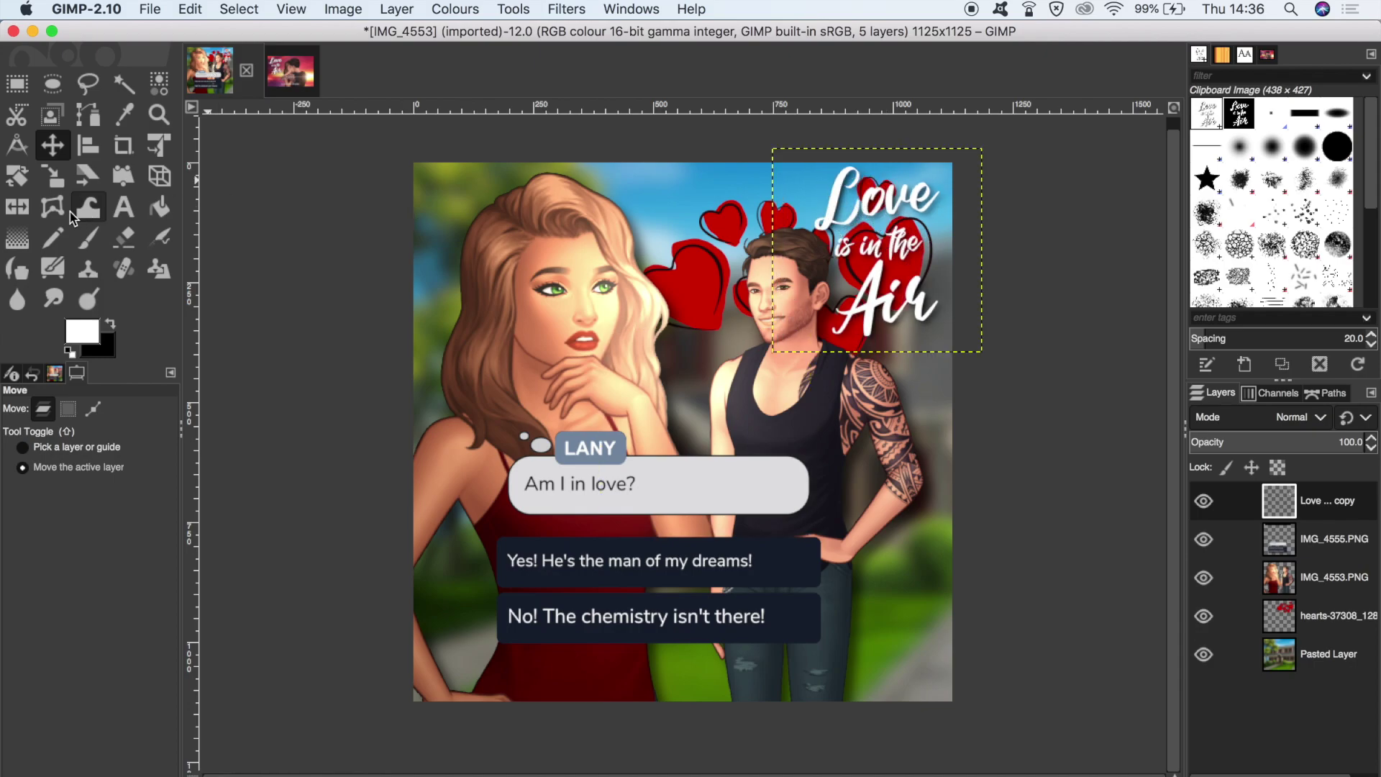
Scale the title down to 354x345 and move it to the advert's bottom-right corner
{"action": "left_click", "coordinate": [57, 188]}
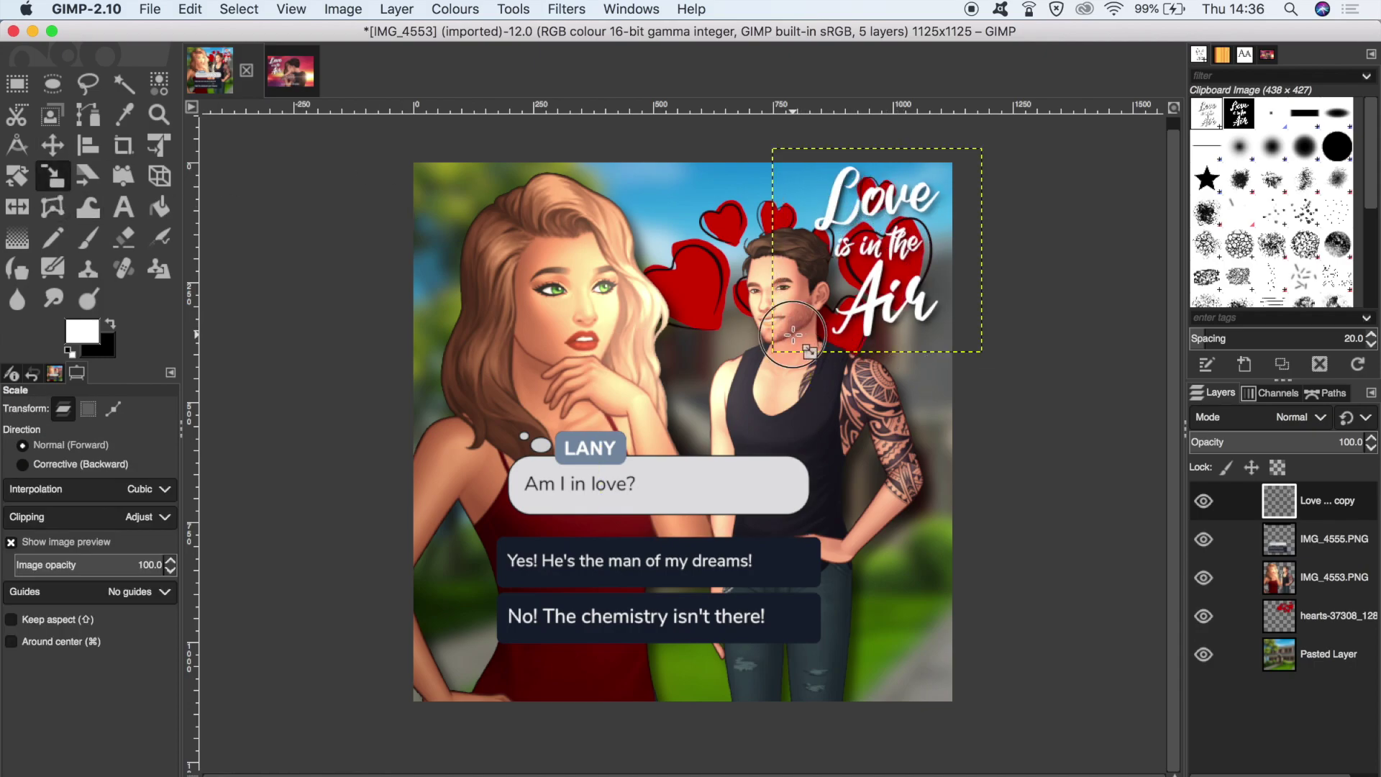
{"action": "left_click", "coordinate": [811, 320]}
{"action": "left_click_drag", "start_coordinate": [810, 320], "coordinate": [824, 285]}
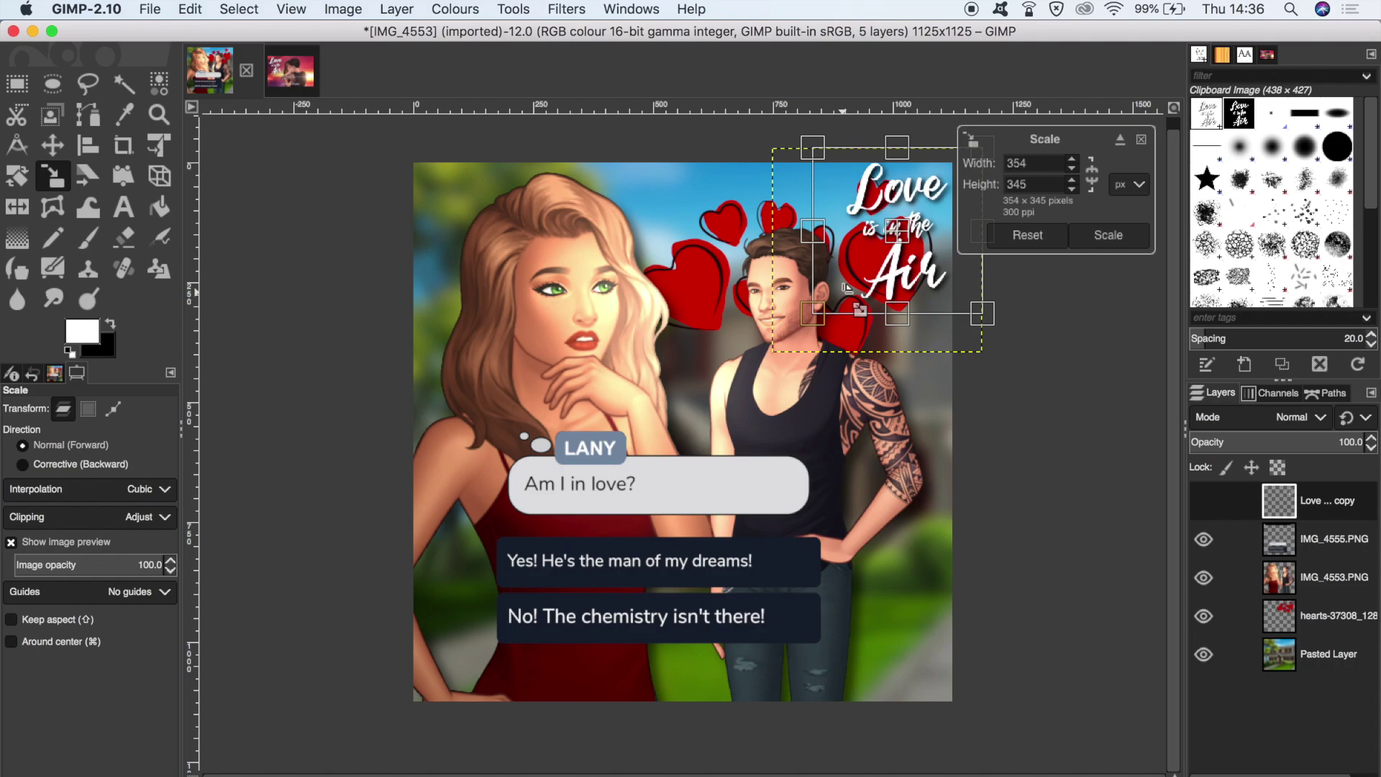
{"action": "key", "text": "Return"}
{"action": "key", "text": "m"}
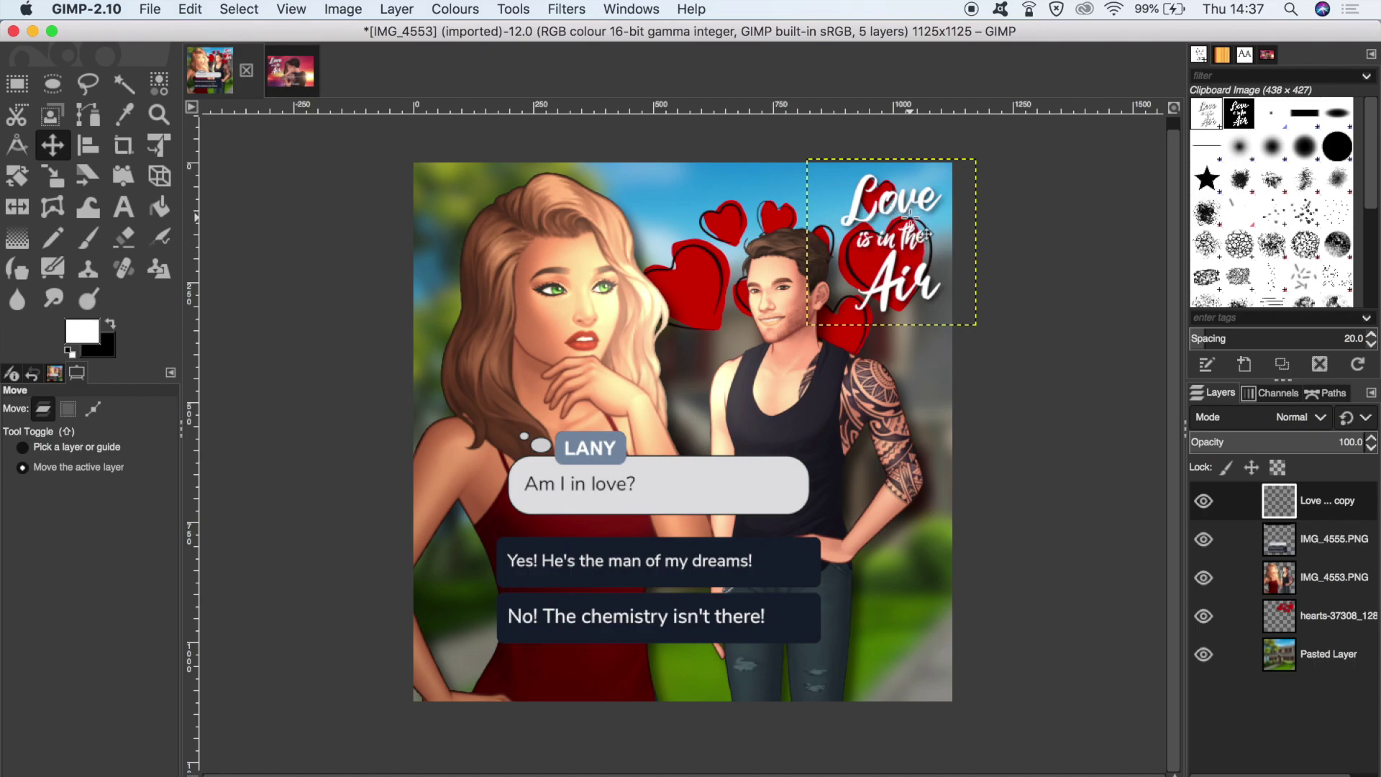
{"action": "left_click_drag", "start_coordinate": [921, 220], "coordinate": [917, 601]}
{"action": "left_click", "coordinate": [1323, 650]}
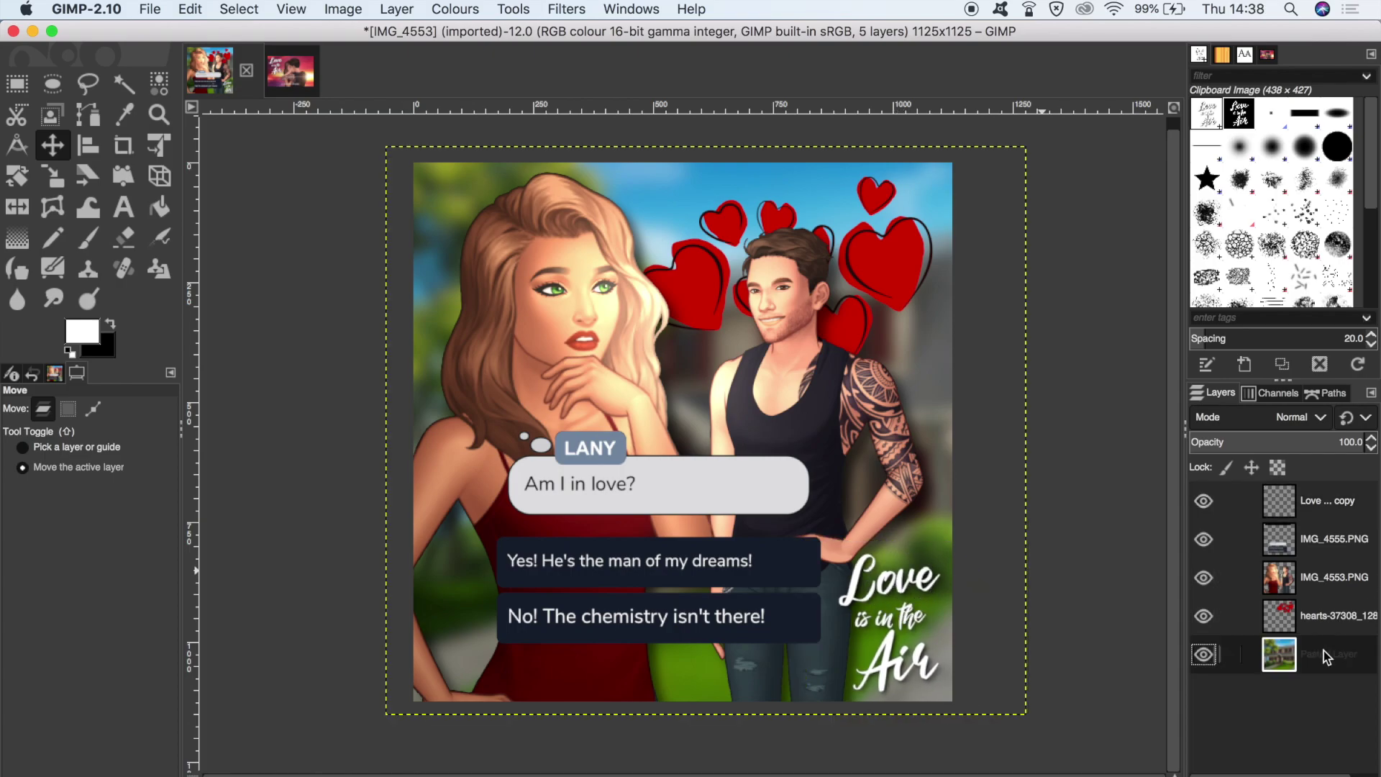